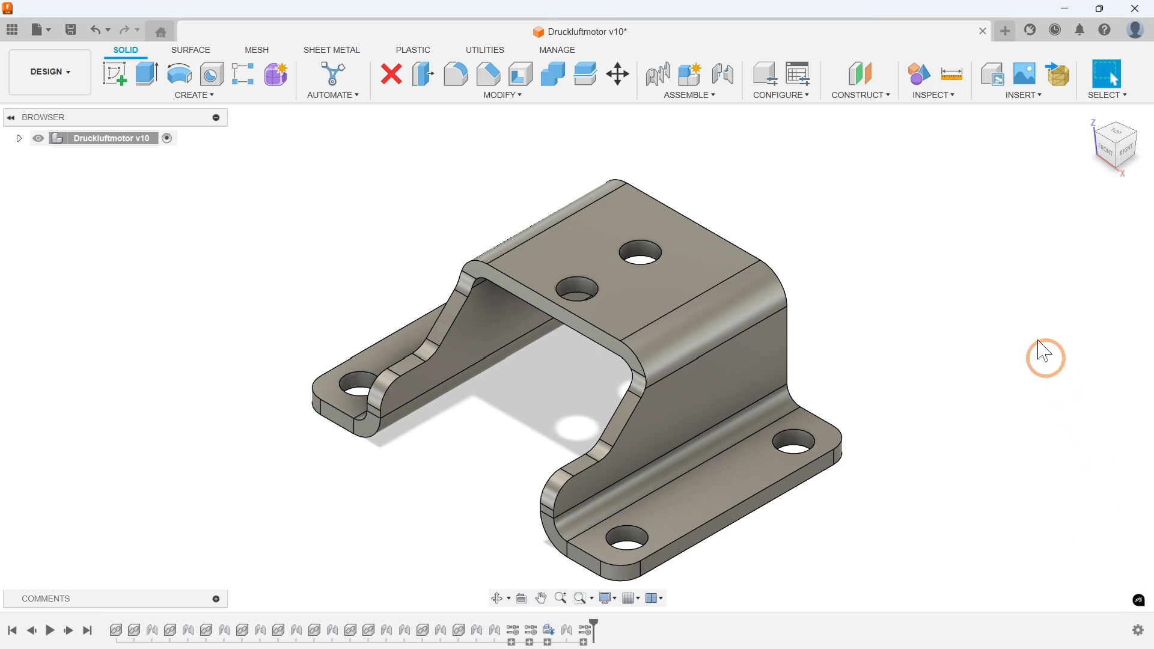
Step: Create a new design and start a sheet metal sketch on the front XZ plane
click(1004, 31)
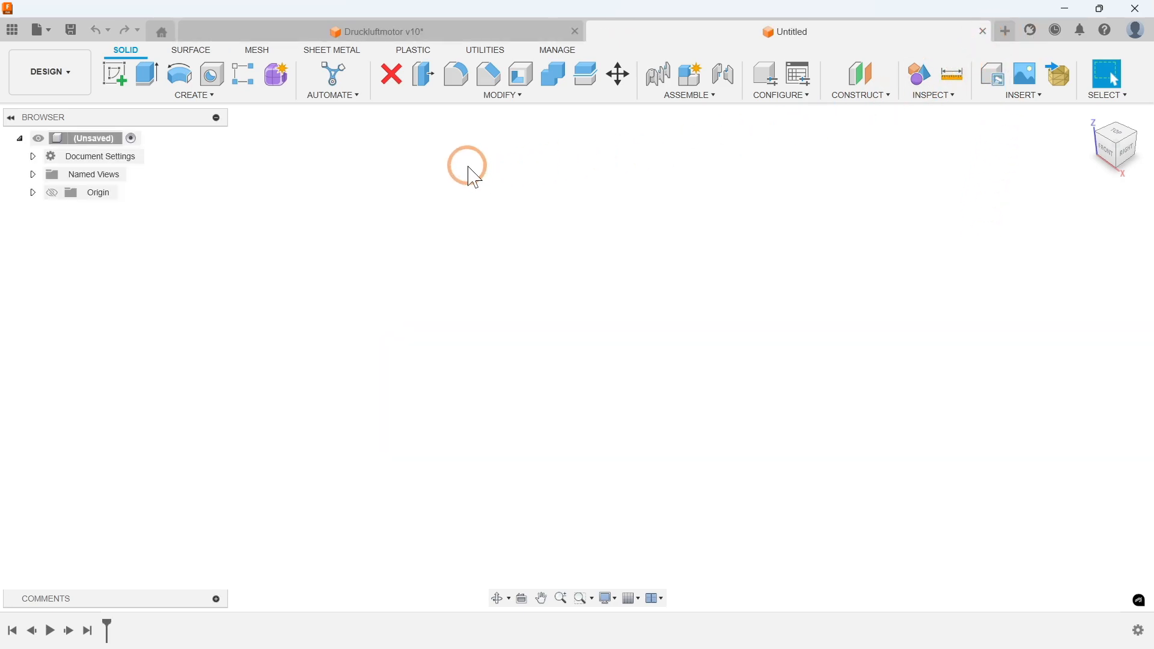
click(323, 53)
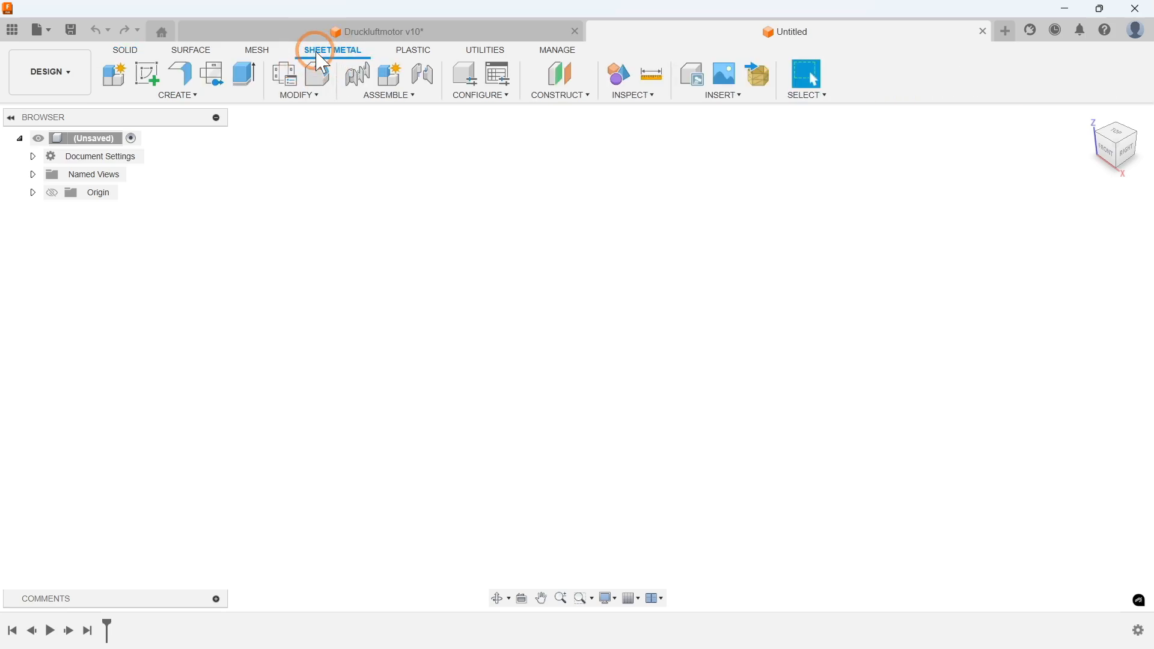
click(147, 73)
click(601, 322)
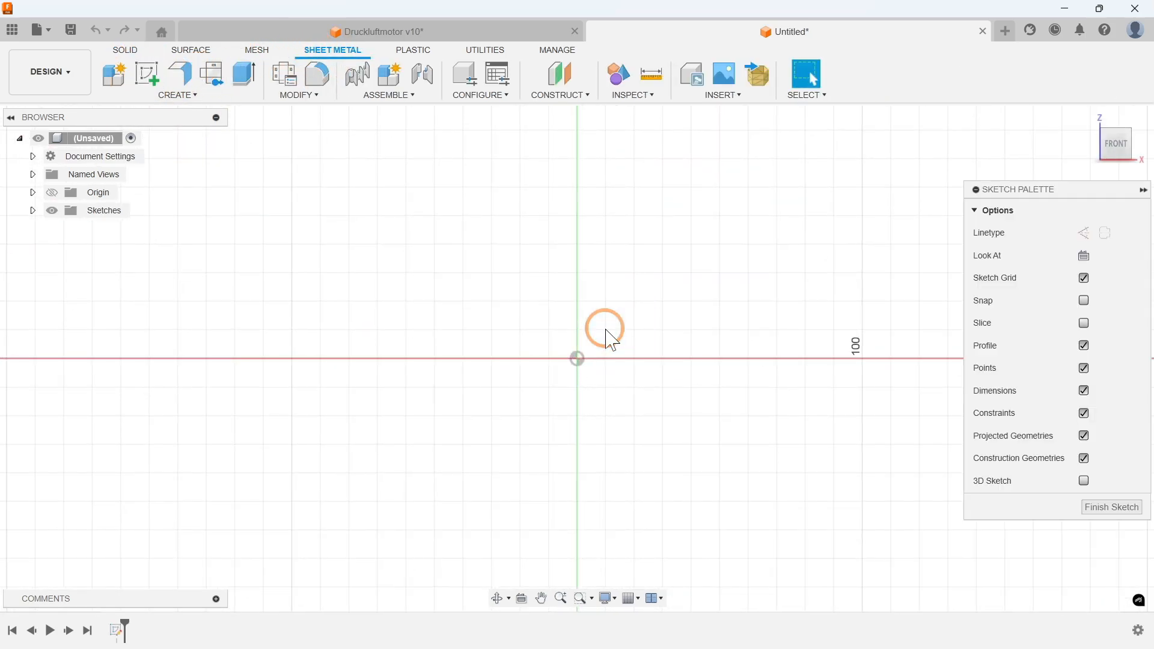
Step: Sketch an open hat-shaped profile of five connected lines, with both feet on the horizontal axis and a top about 69 mm wide
click(128, 84)
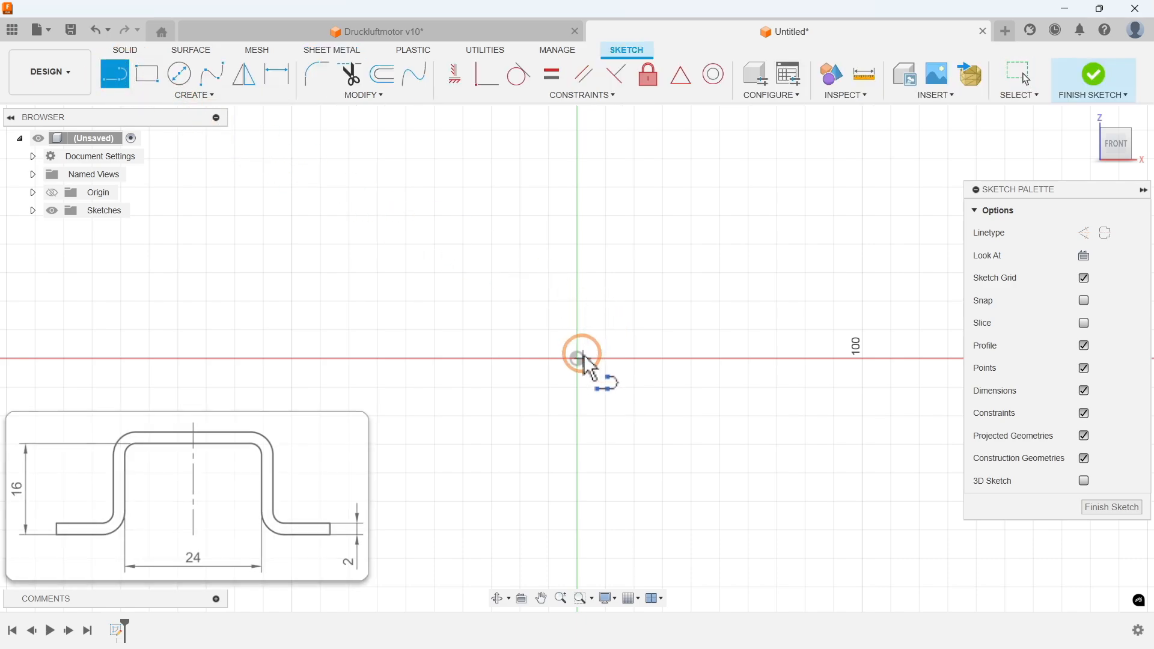
click(377, 359)
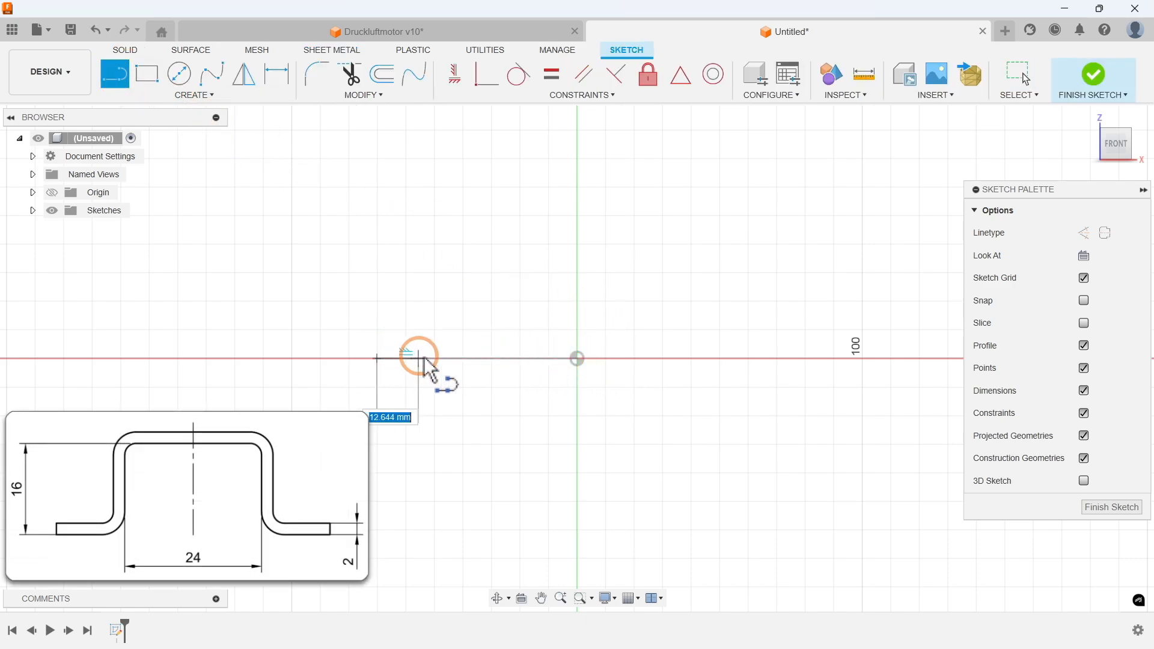
click(463, 359)
click(463, 251)
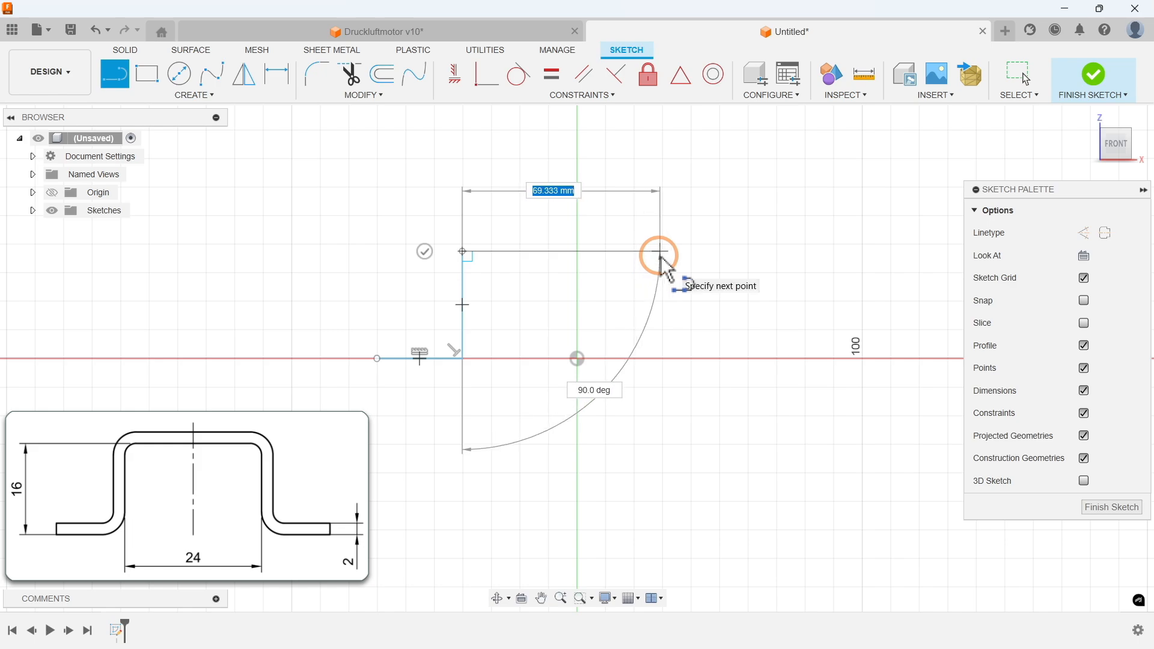
click(661, 251)
click(661, 359)
click(741, 358)
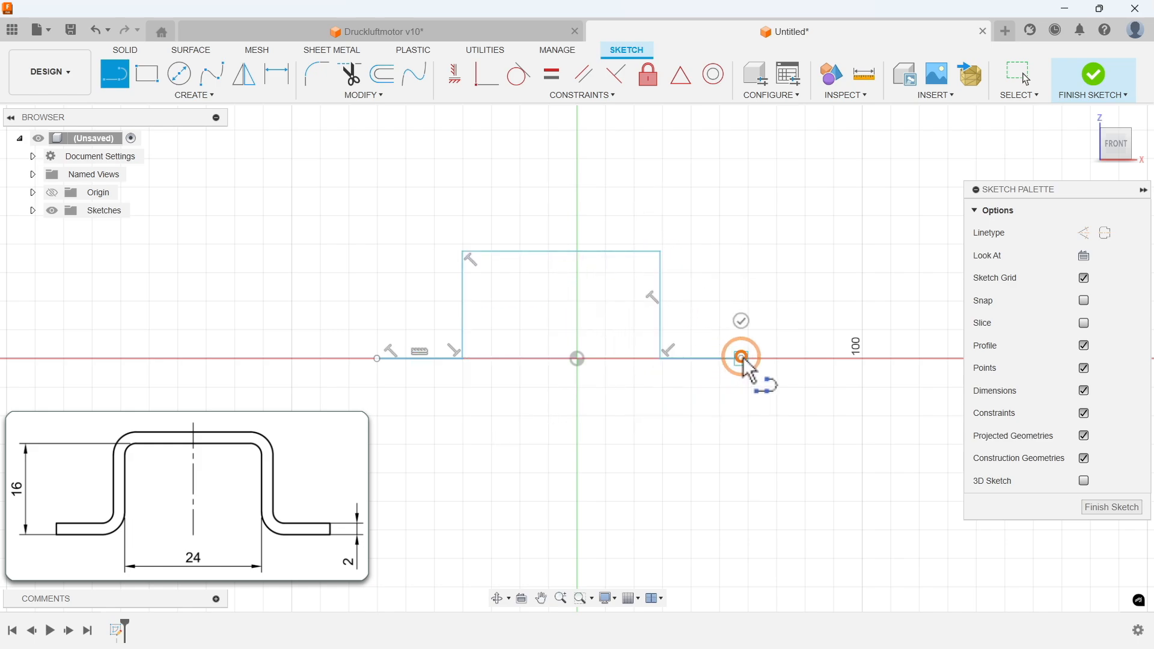
key(Escape)
Step: Show the origin and make the profile's two vertical lines symmetric about the vertical Z axis
click(595, 98)
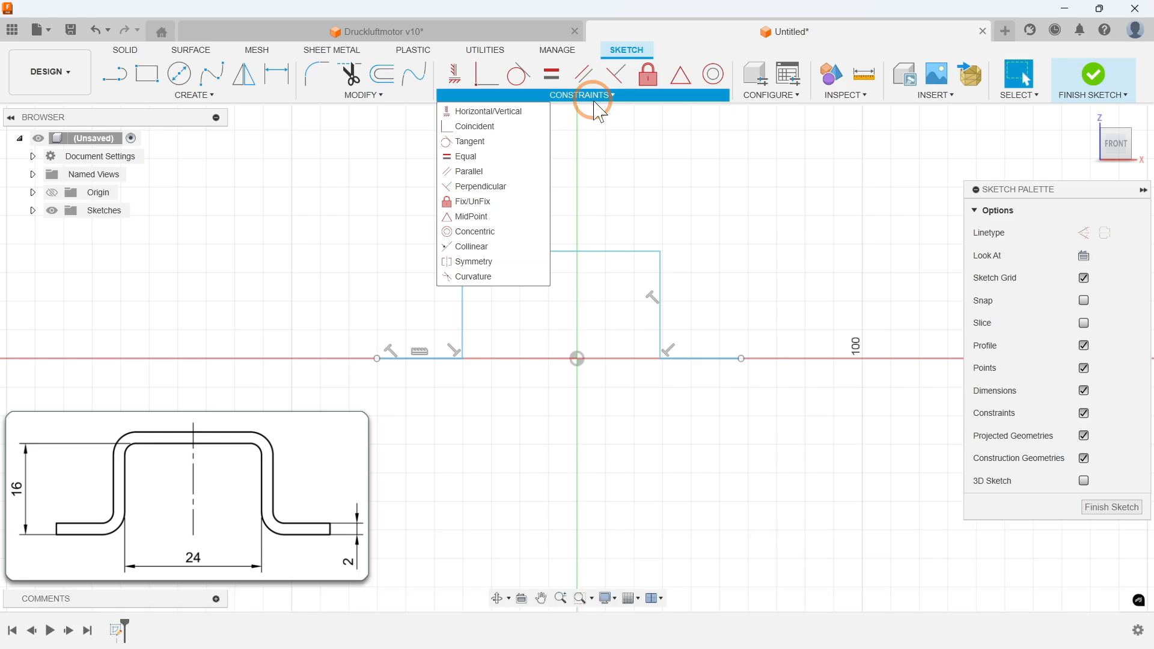
click(507, 248)
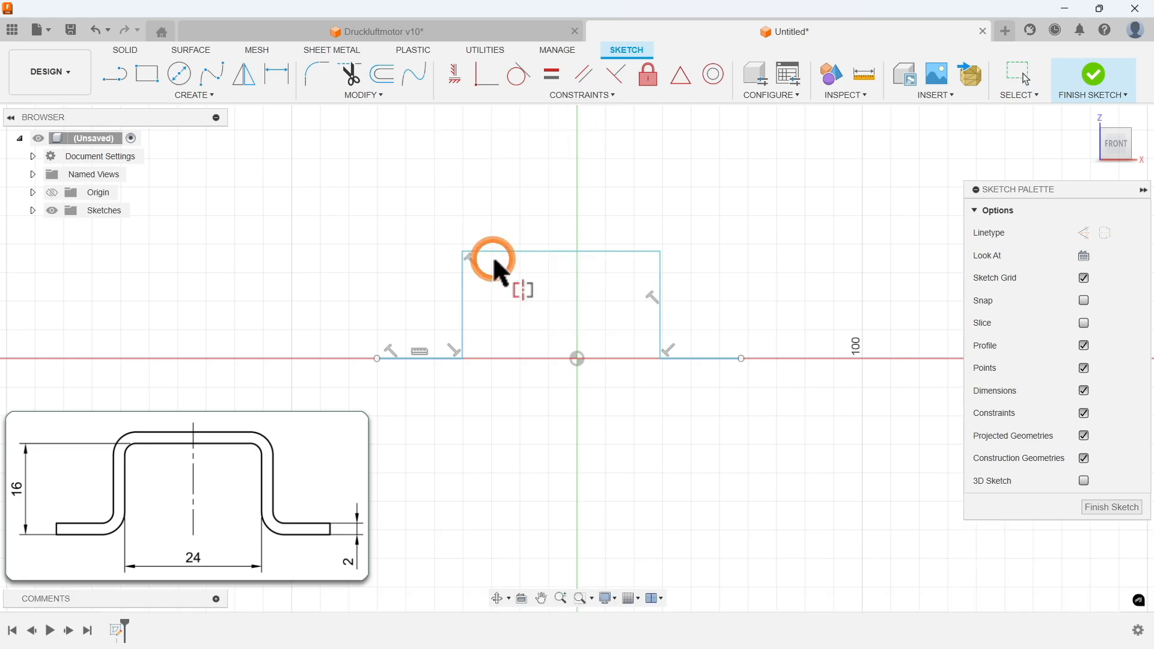
click(463, 292)
click(659, 306)
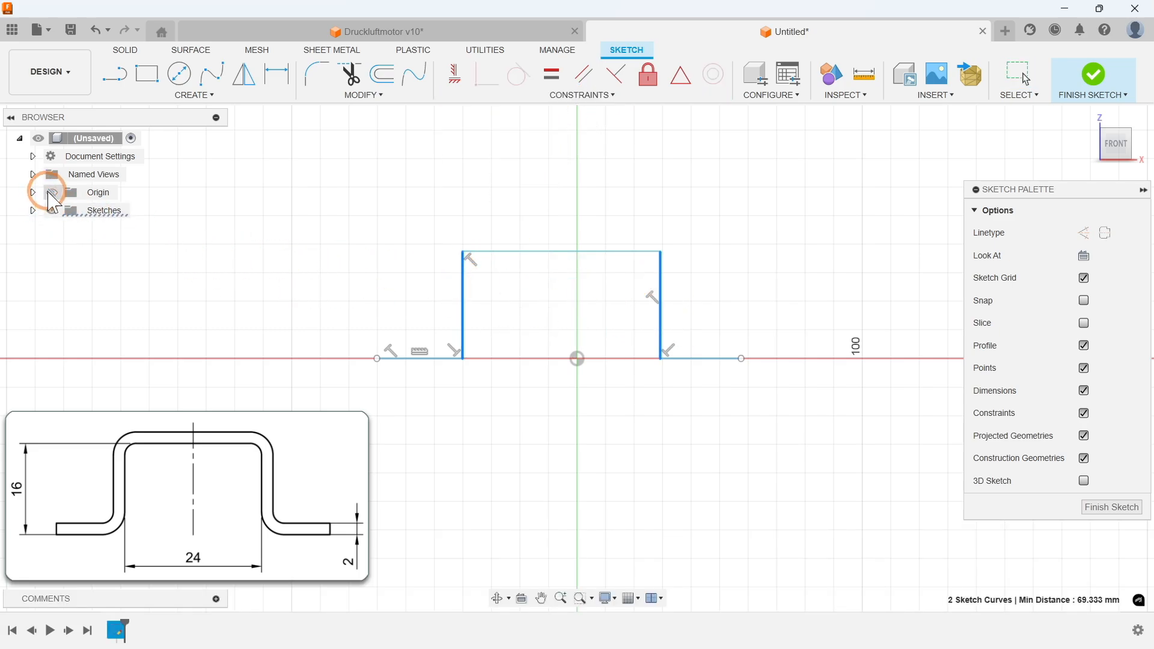
click(52, 193)
click(578, 291)
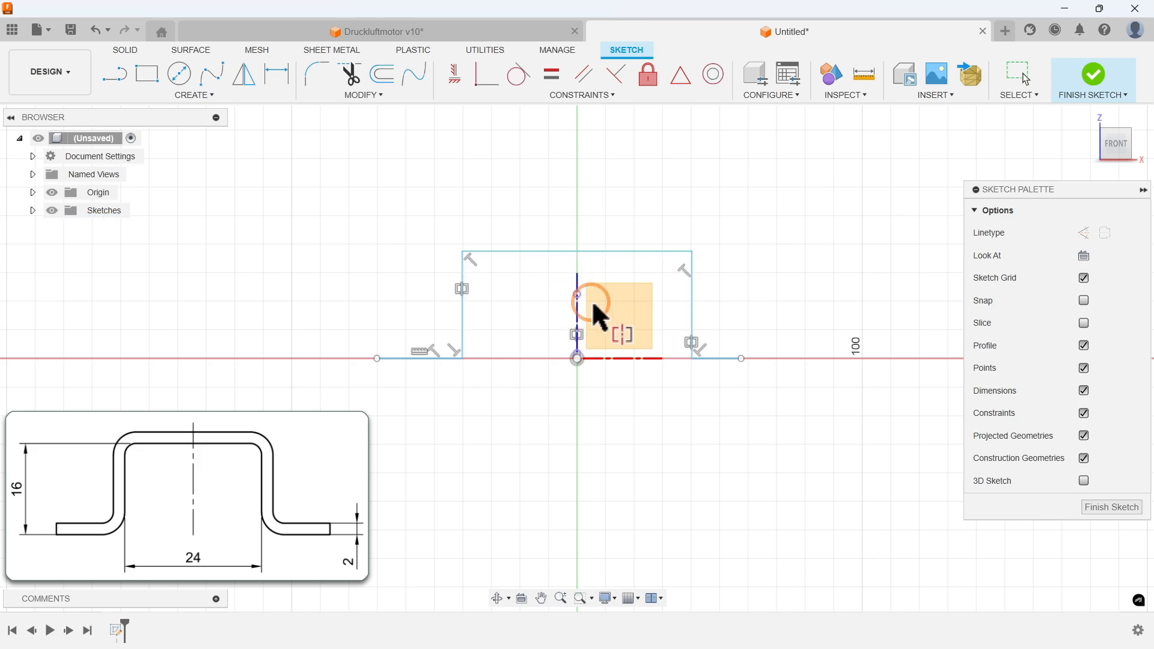
Step: Make the outer endpoints of the two feet symmetric about the vertical Z axis
click(741, 359)
click(377, 359)
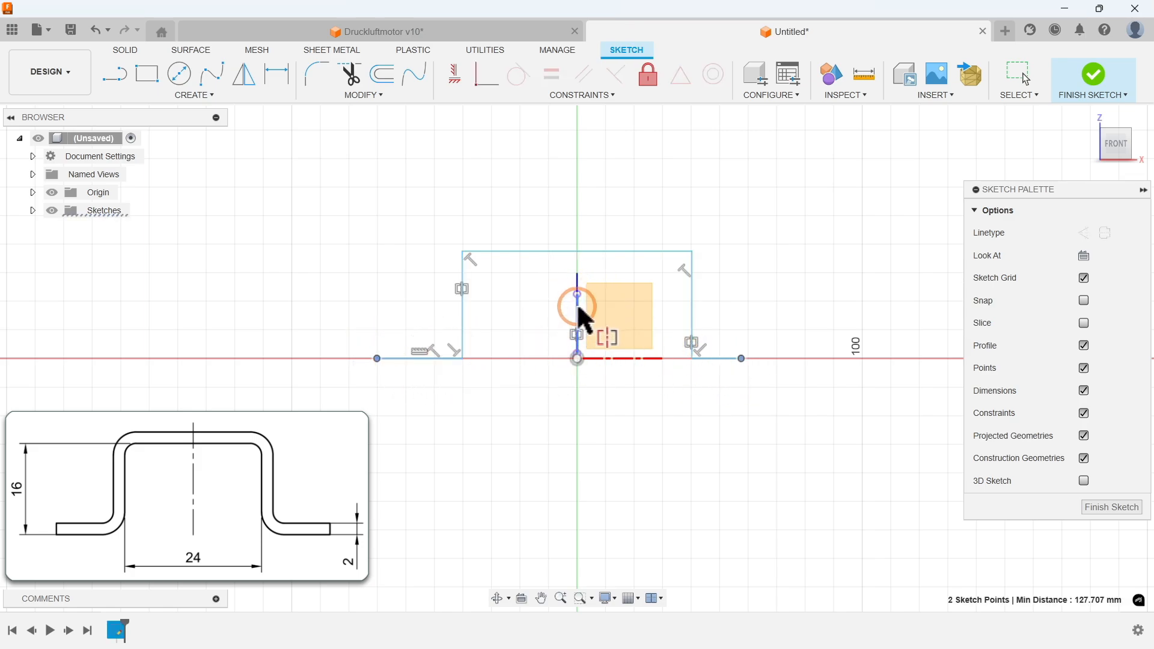
click(578, 308)
Step: Dimension the height between the profile's top line and its foot line as 16 mm
key(d)
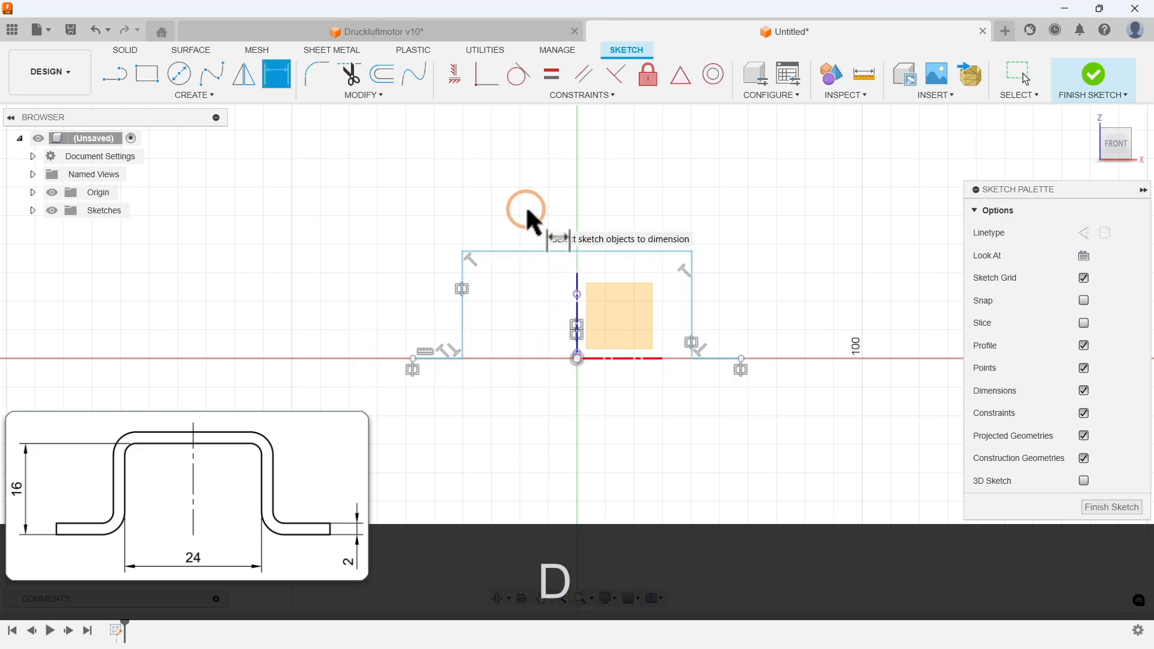
click(512, 252)
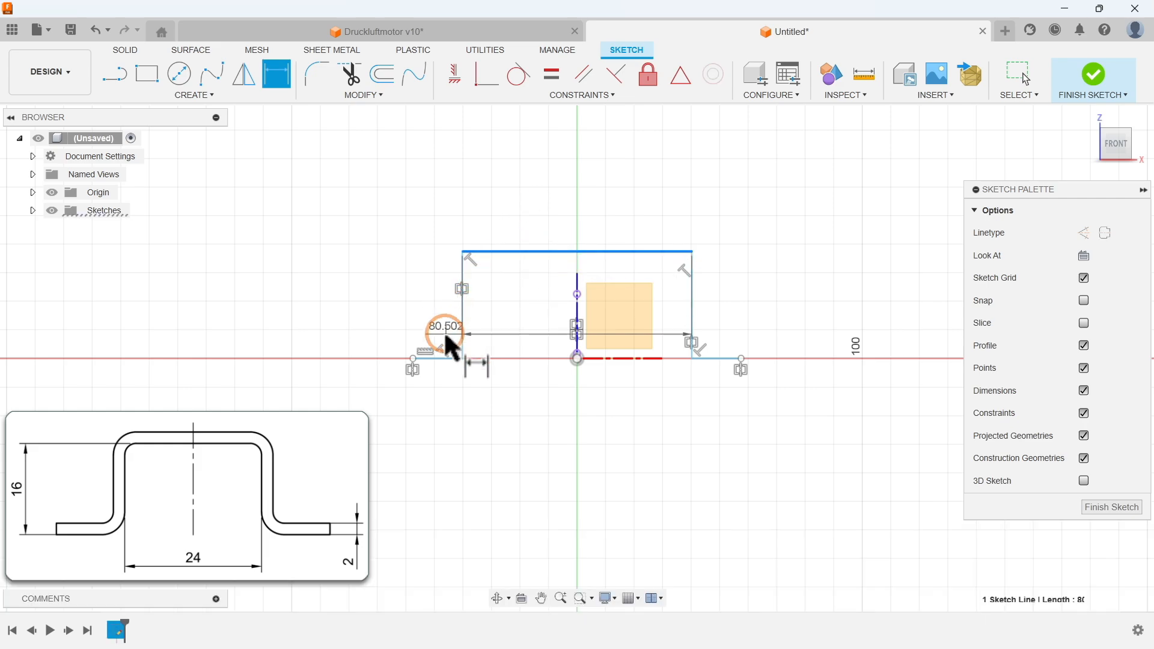
click(432, 360)
click(510, 316)
text(16)
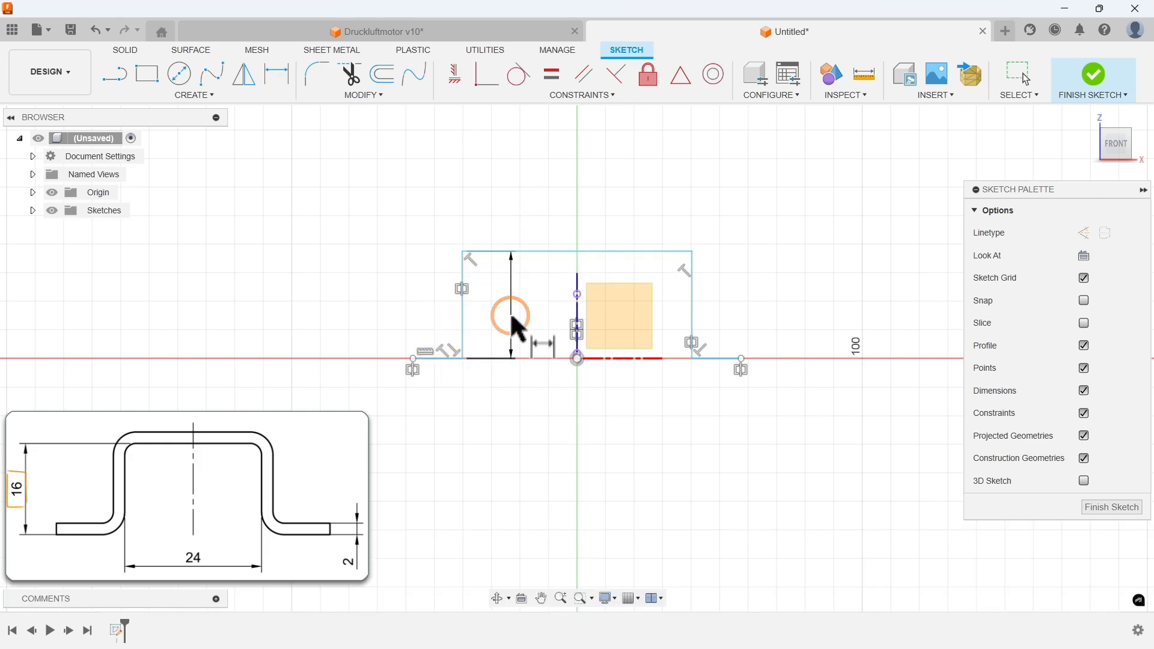
key(Return)
Step: Dimension the distance between the two vertical lines as 24 mm
click(462, 332)
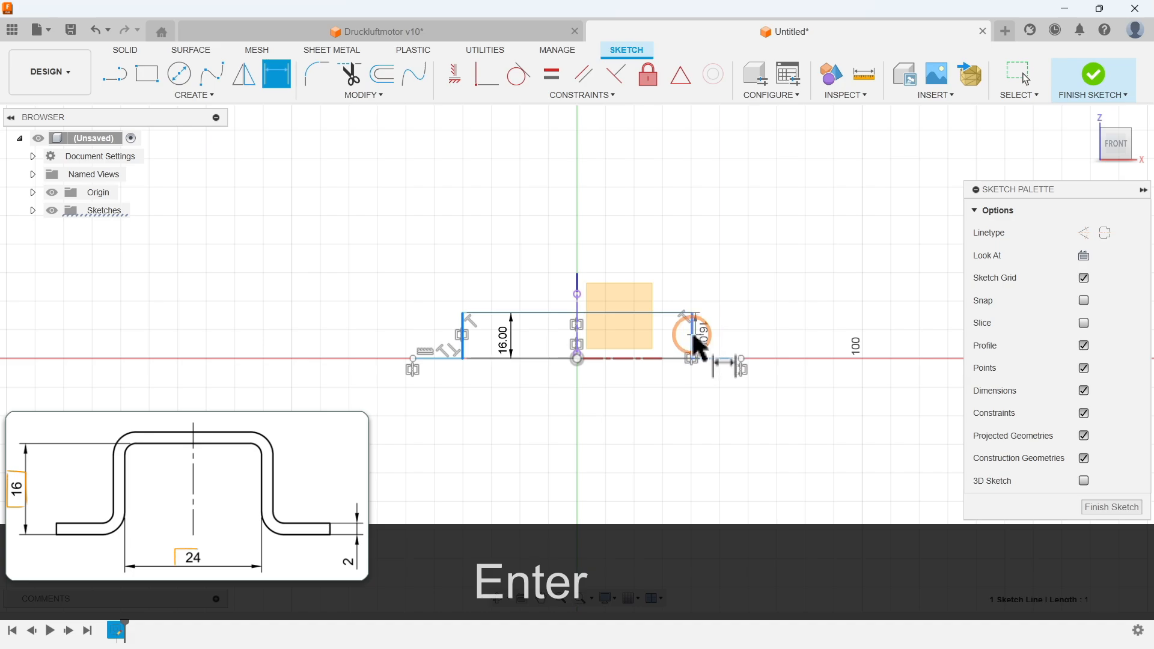
click(691, 332)
click(580, 406)
text(24)
key(Return)
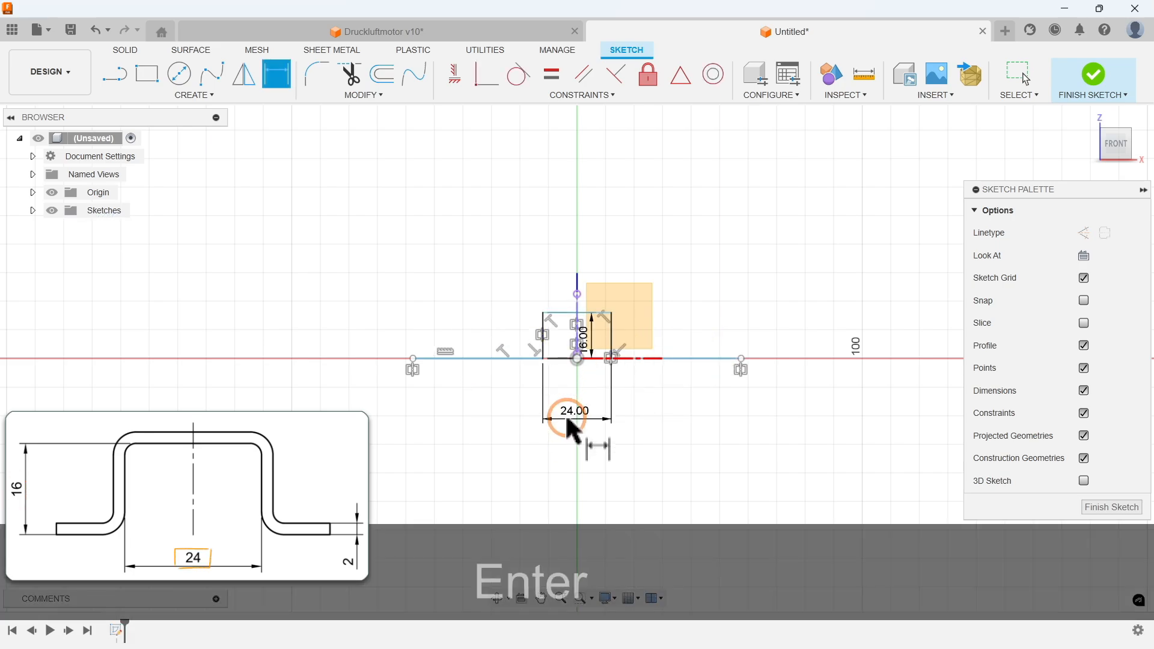
Step: Dimension the overall width between the outer endpoints of the two feet as 48 mm
click(327, 350)
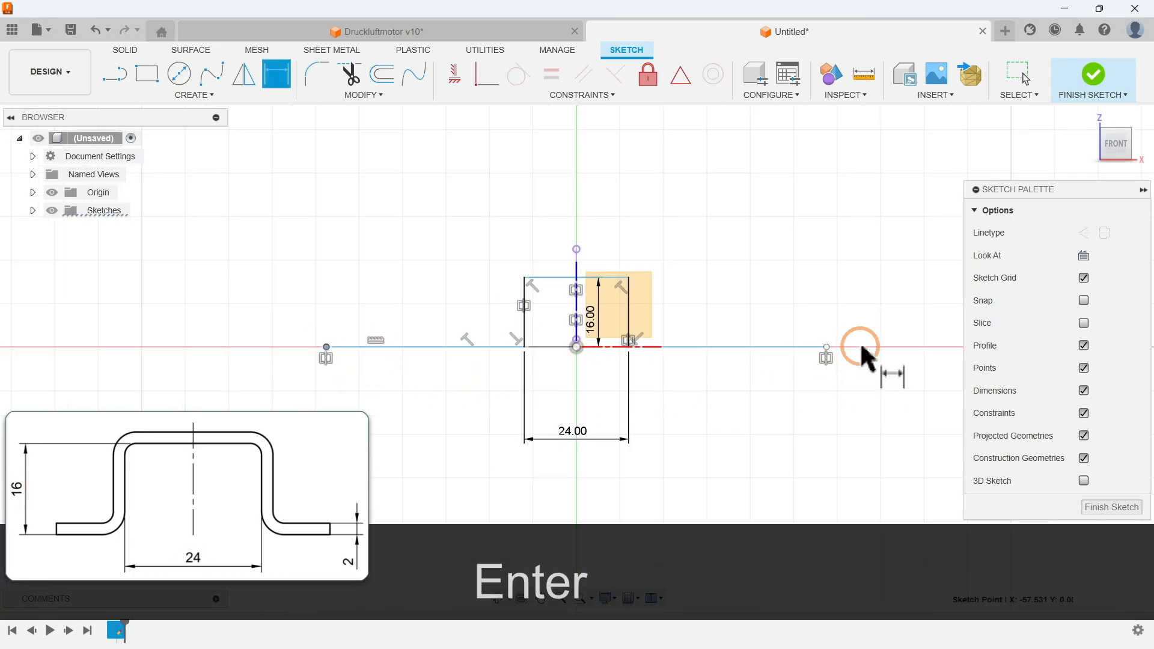
click(826, 347)
click(573, 488)
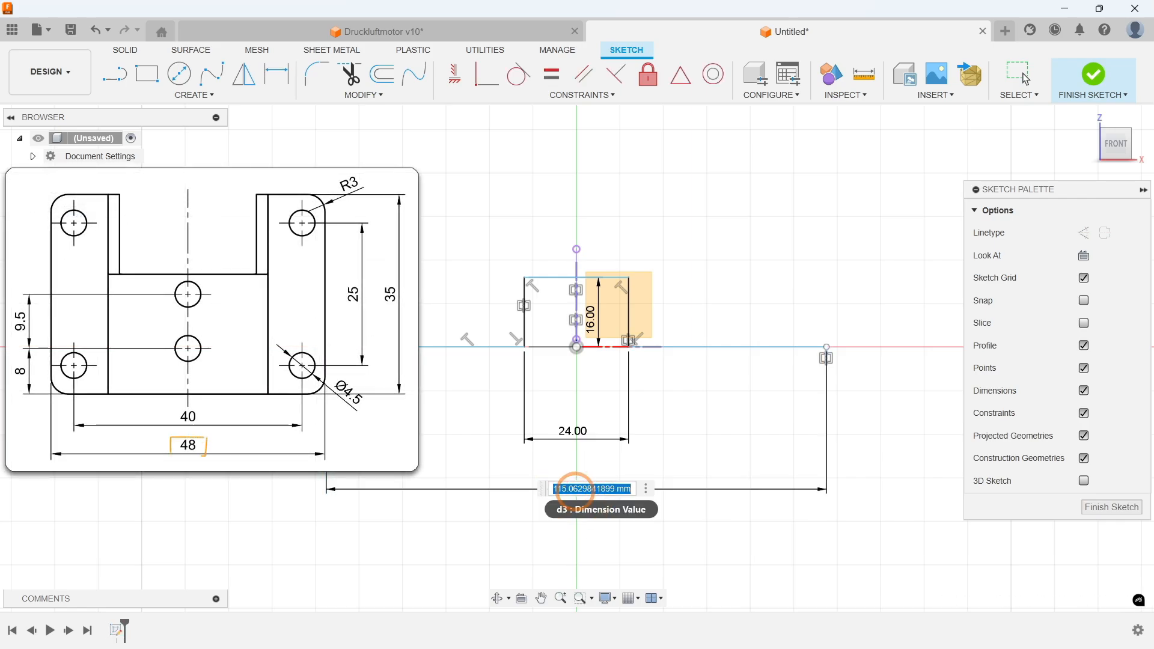
text(48)
key(Return)
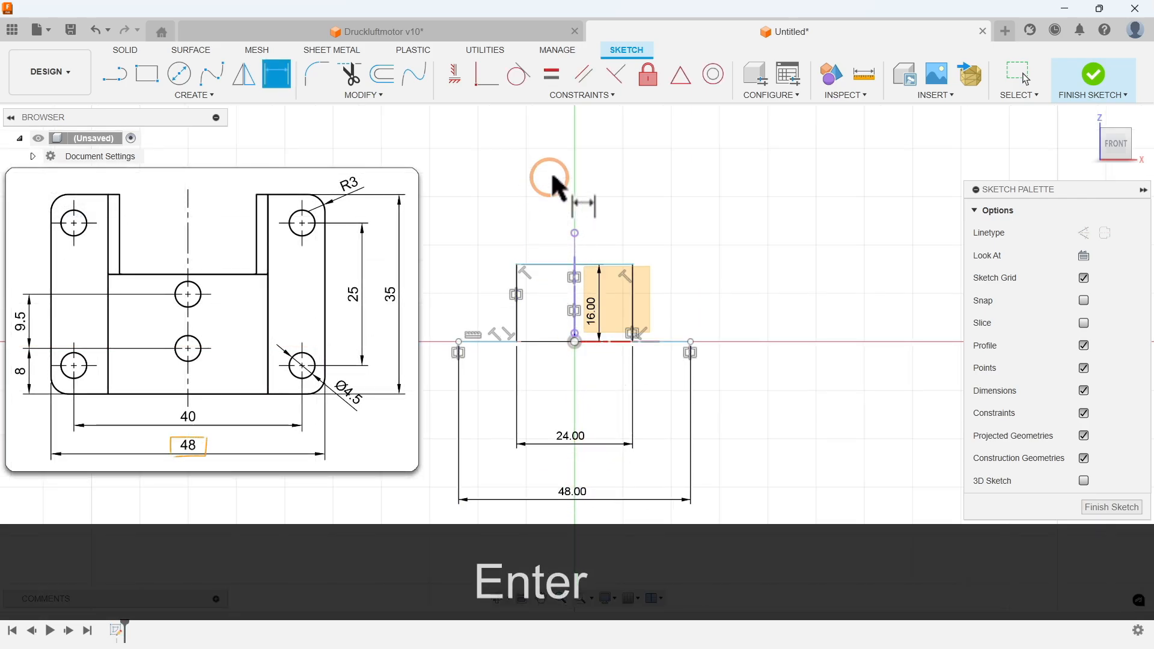
Step: Constrain the left foot's inner corner coincident with the horizontal axis, finish the sketch and hide the origin
click(488, 75)
click(515, 343)
click(610, 342)
click(617, 419)
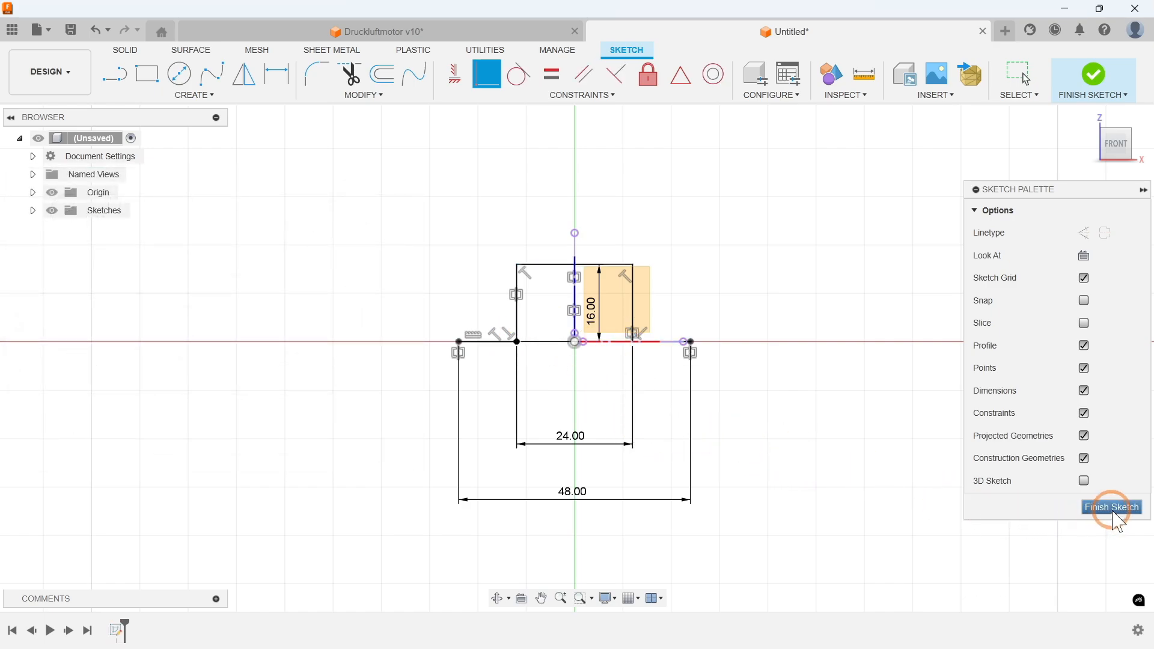
click(1112, 507)
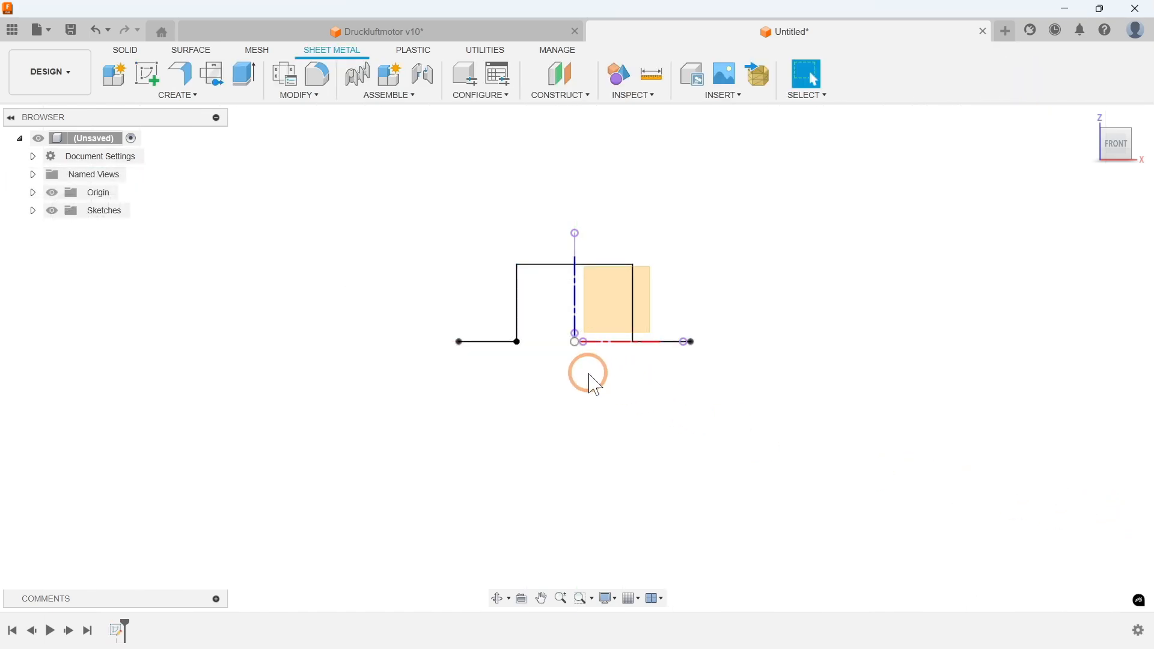
click(52, 192)
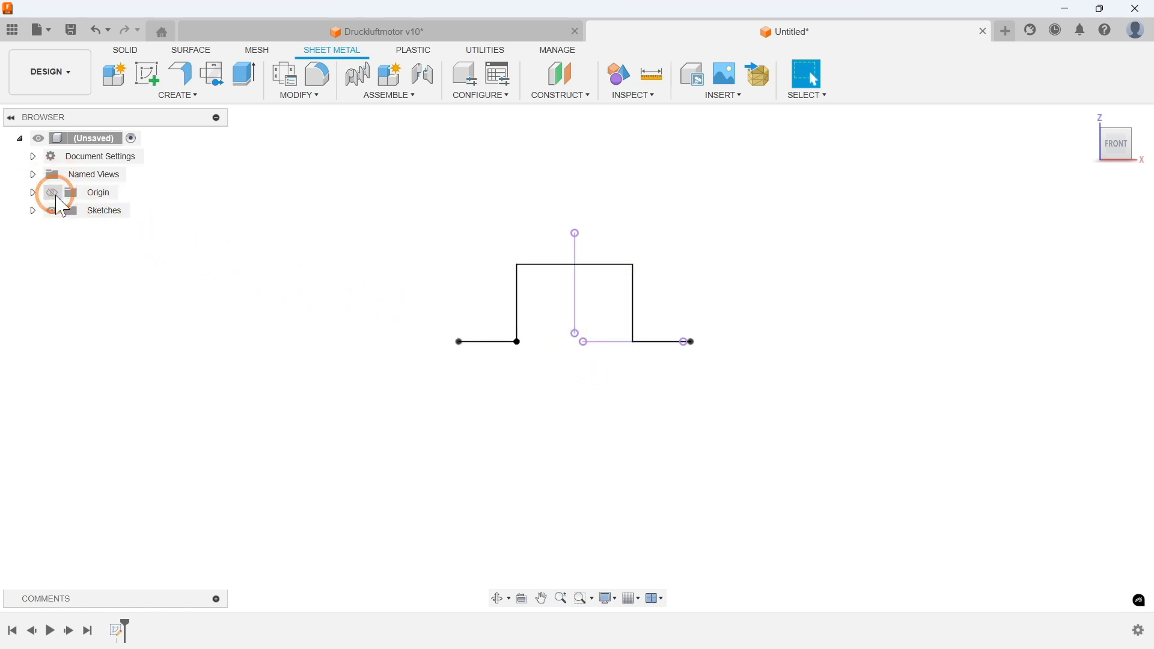
Step: Set up a flange from the chained hat profile with a distance of 35 mm and the sheet metal rule Stahl (mm)
click(164, 95)
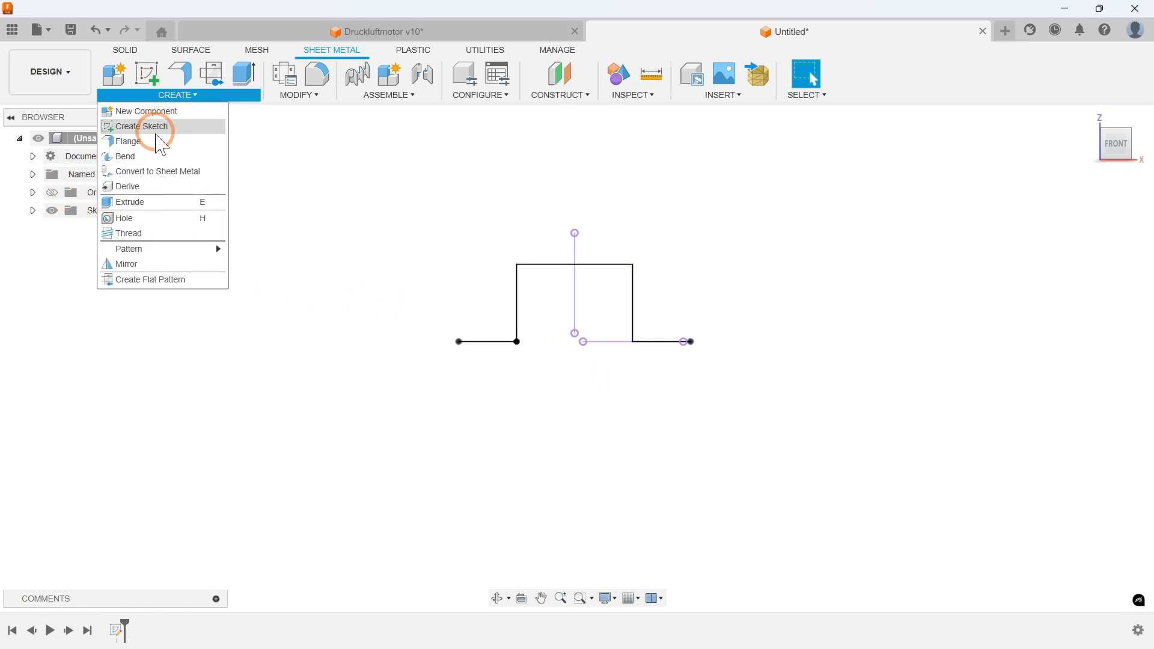
click(152, 143)
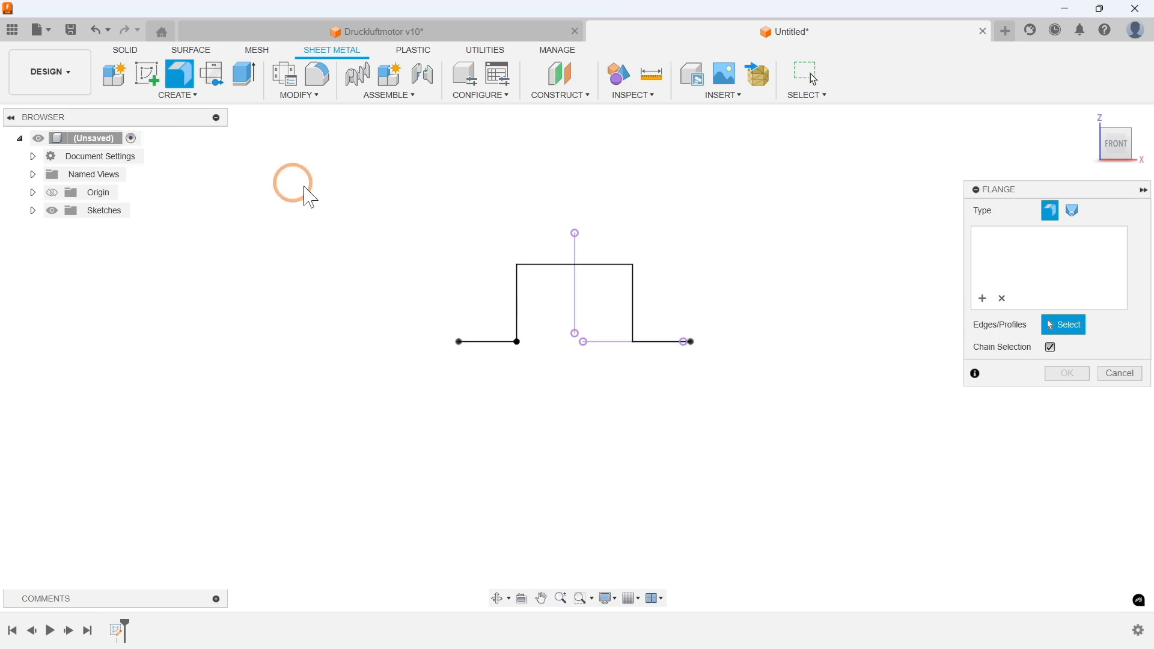
click(614, 265)
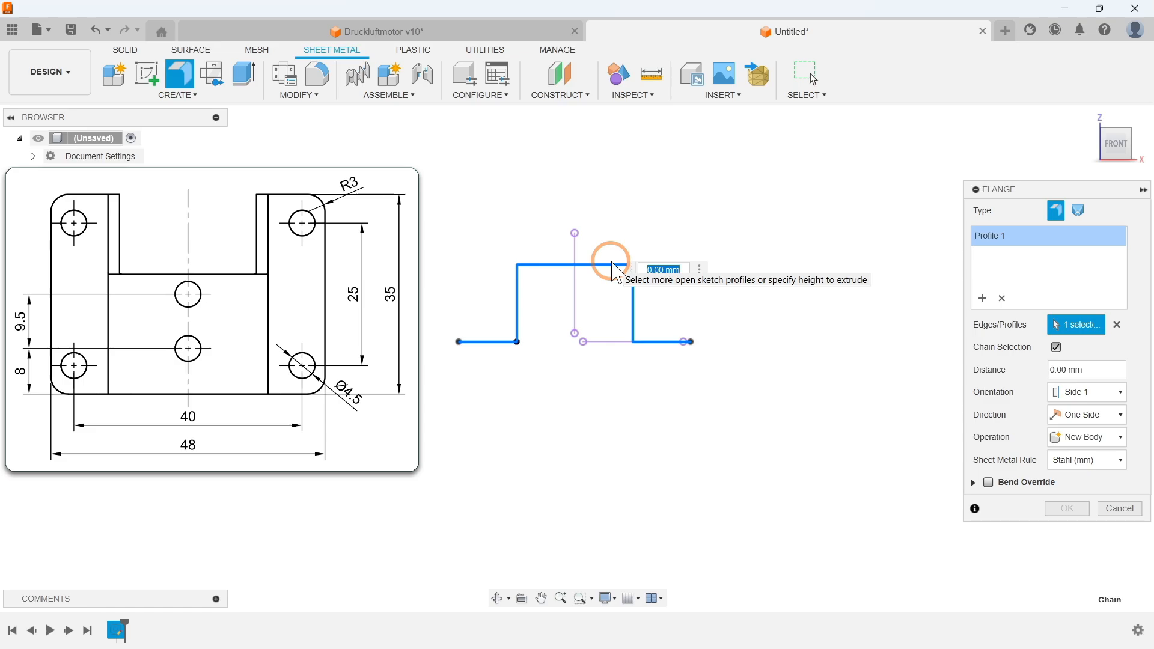
text(35)
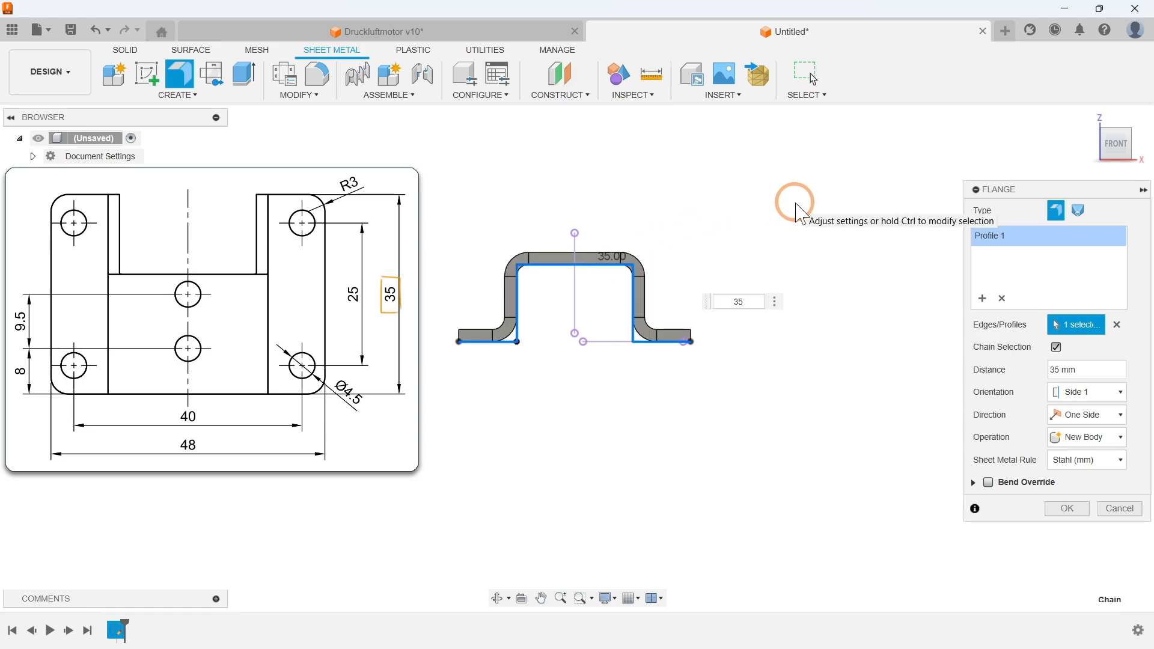
click(1091, 118)
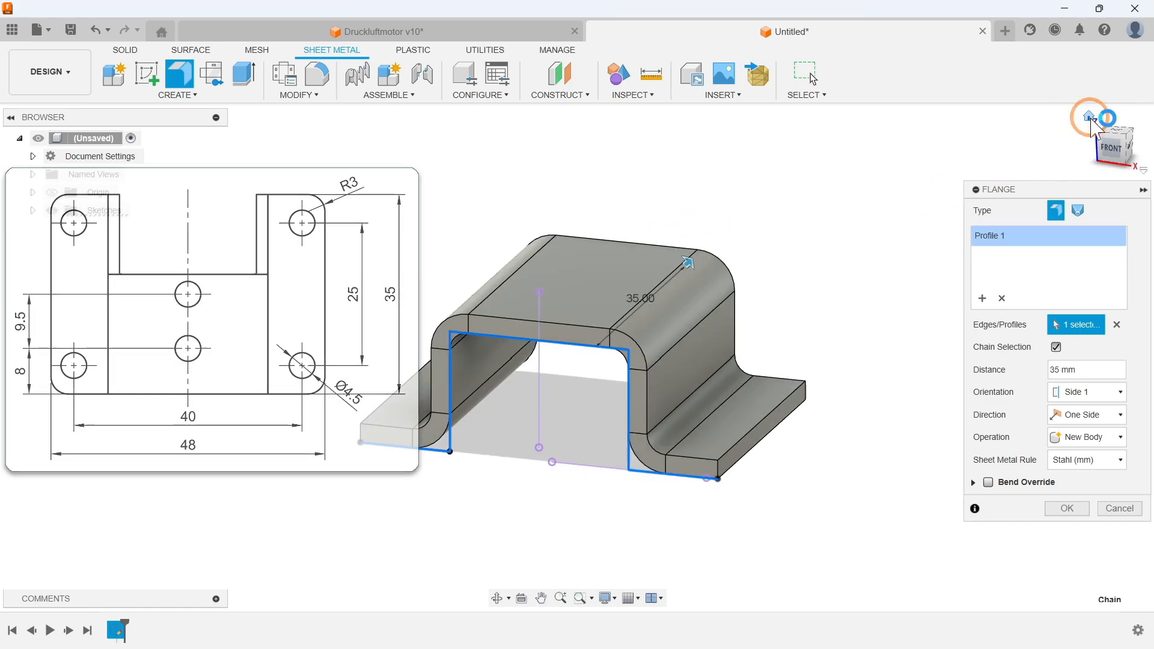
click(1077, 464)
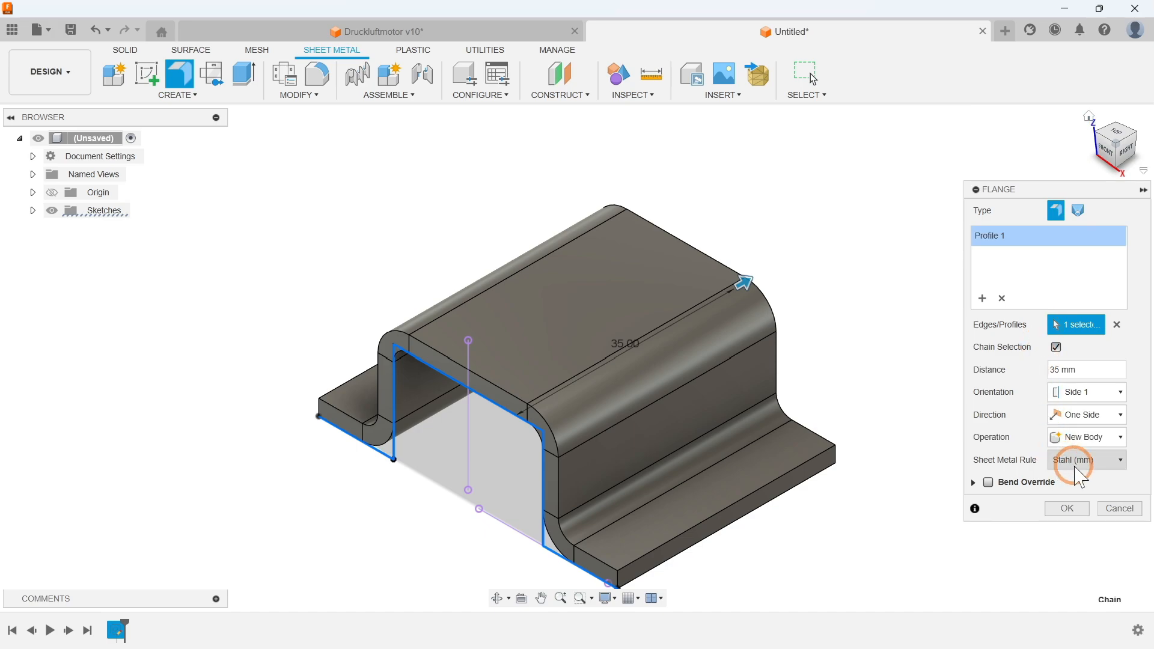
click(1080, 479)
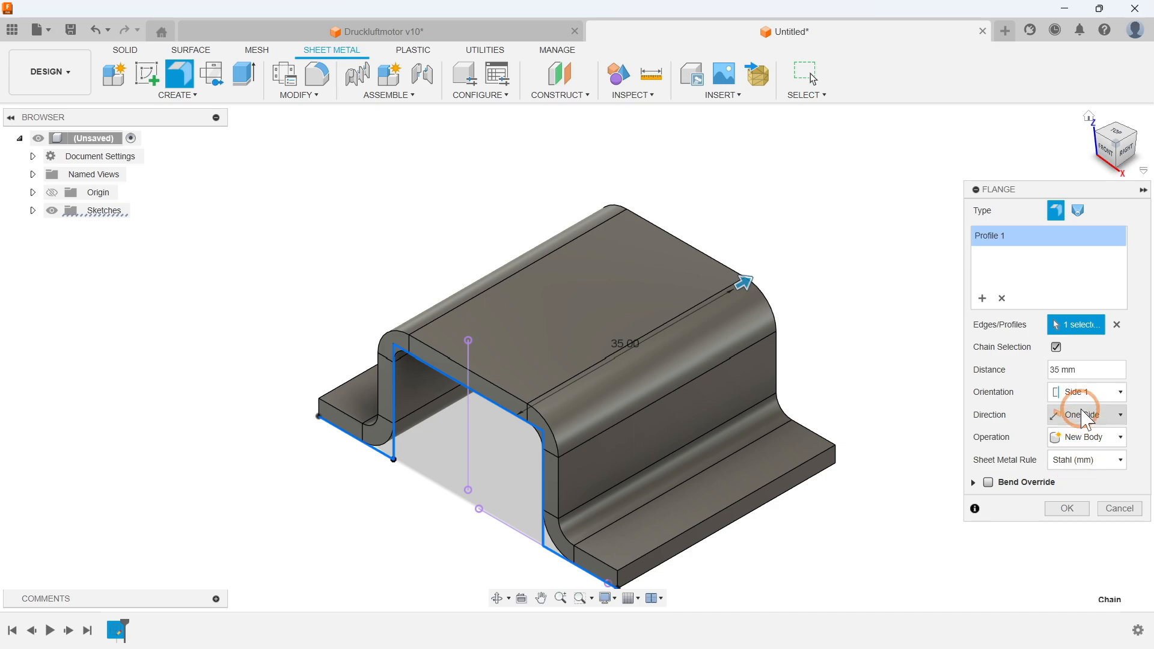
Step: Try the flange orientations Side 2 and Center to compare how the thickness sits on the profile
click(1077, 390)
click(1079, 427)
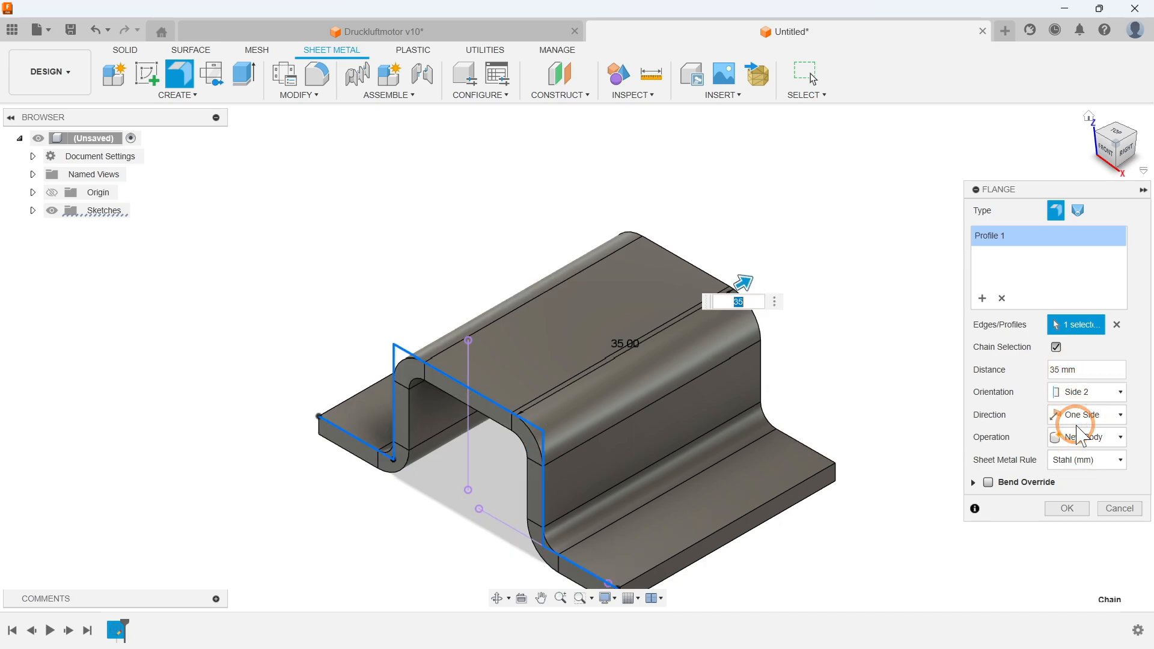
click(1076, 392)
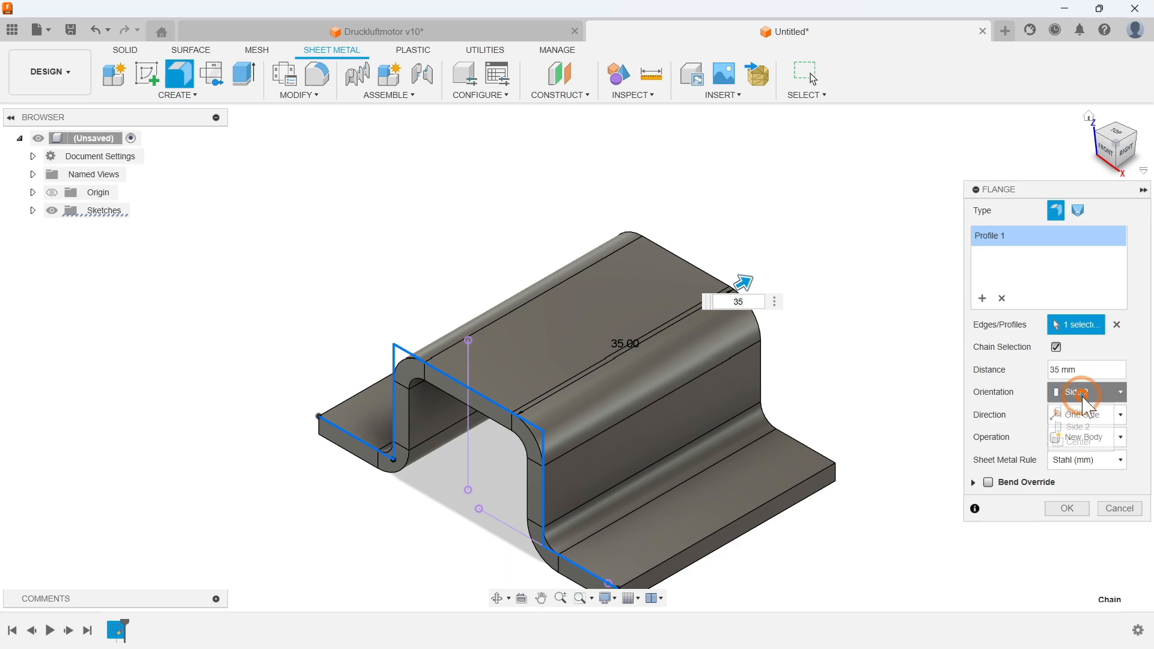
click(1082, 448)
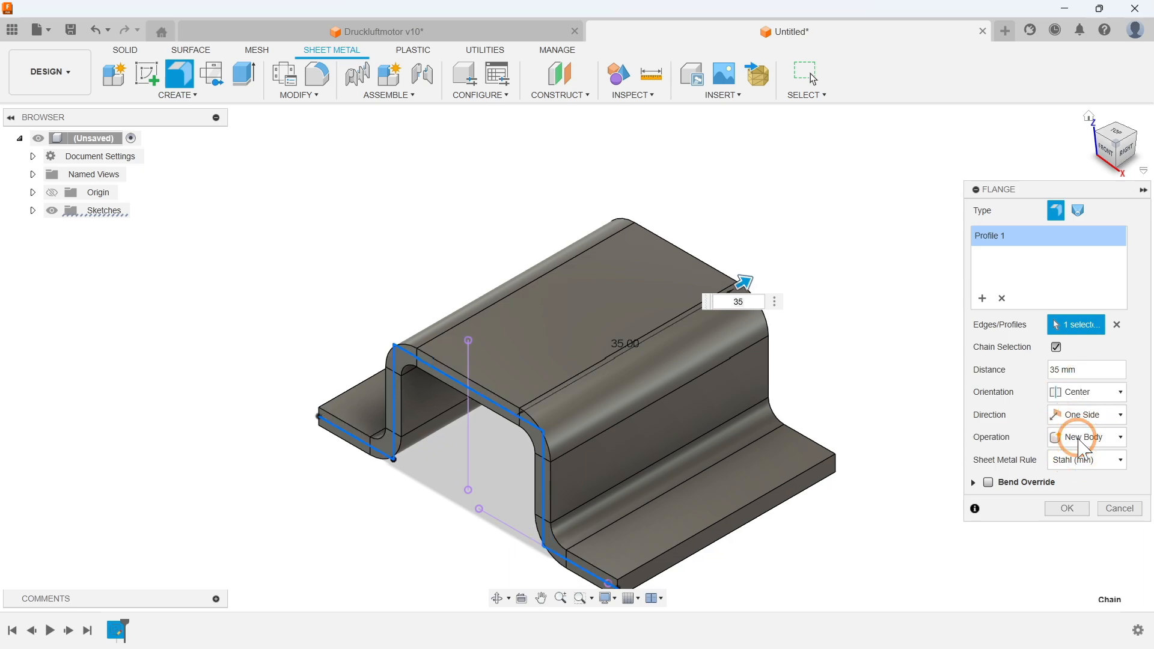
Step: Set the flange orientation to Side 1 and create it as a new body
click(1079, 392)
click(1082, 416)
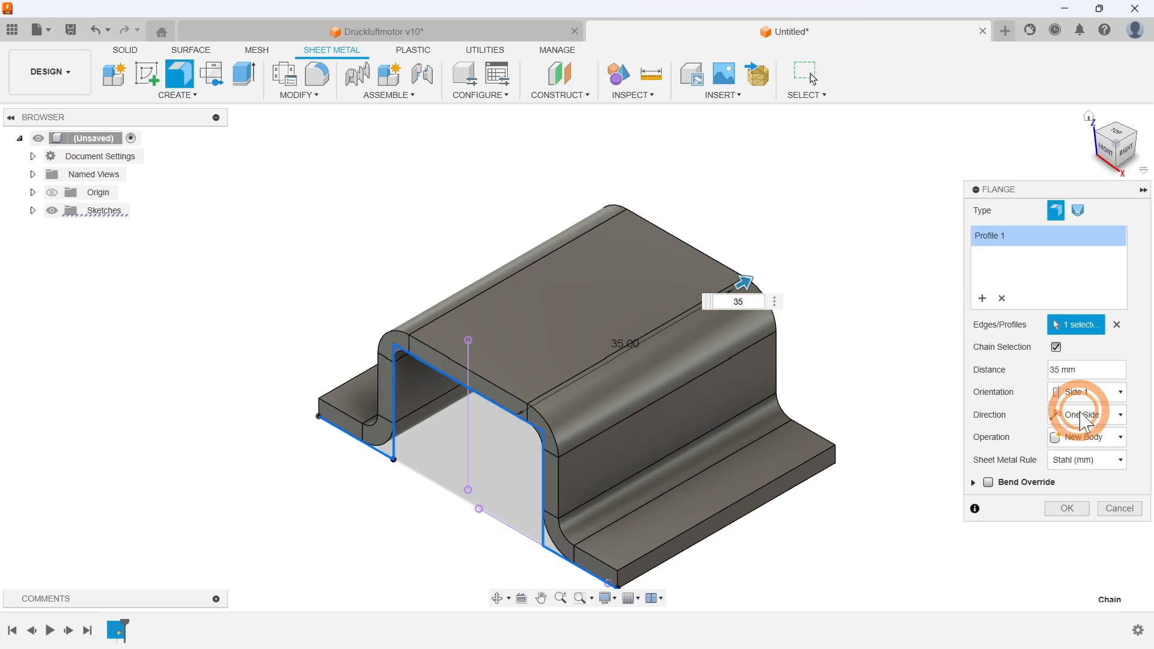
click(1062, 509)
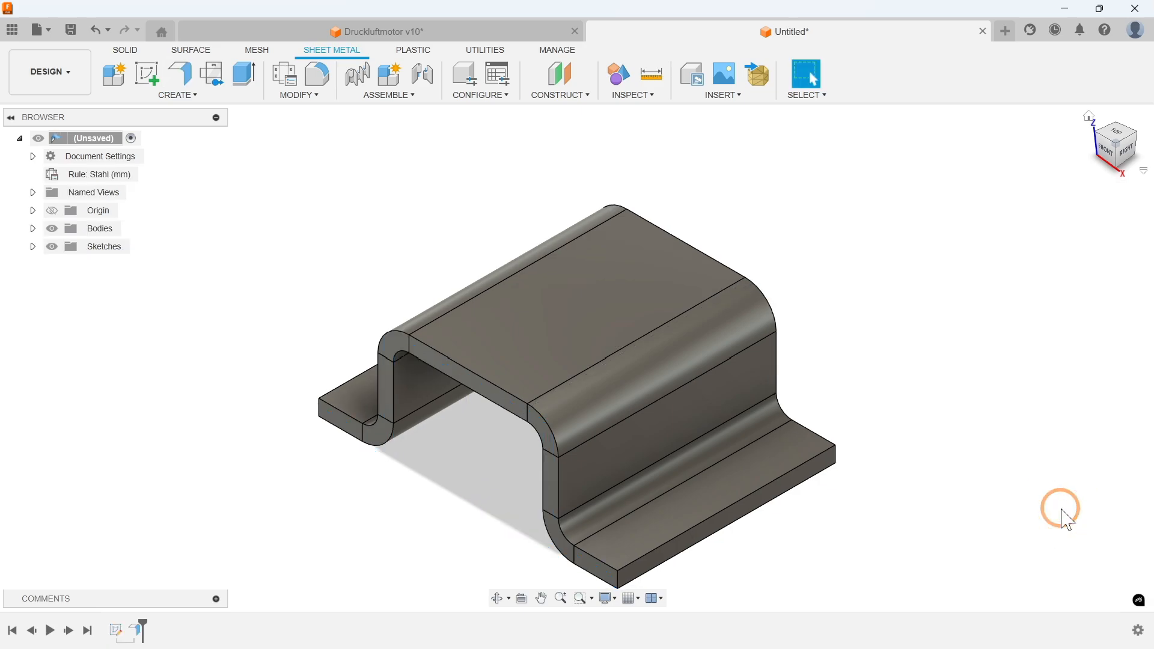
Step: Edit the design's Stahl (mm) sheet metal rule to a thickness of 2 mm and save it
click(288, 94)
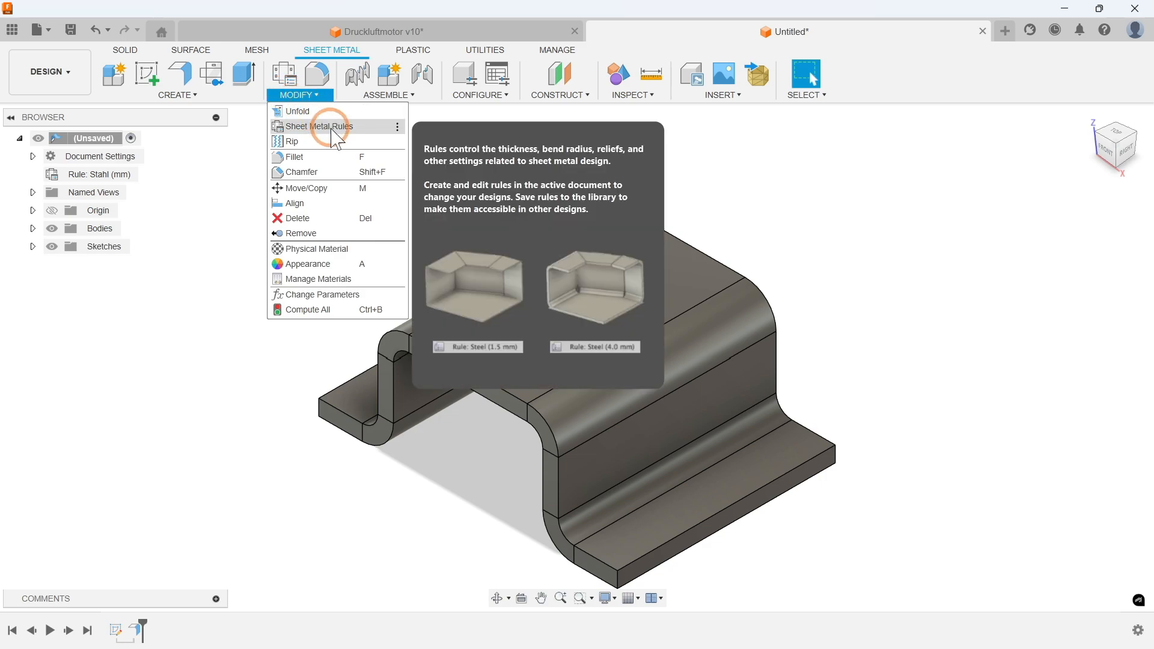
click(330, 127)
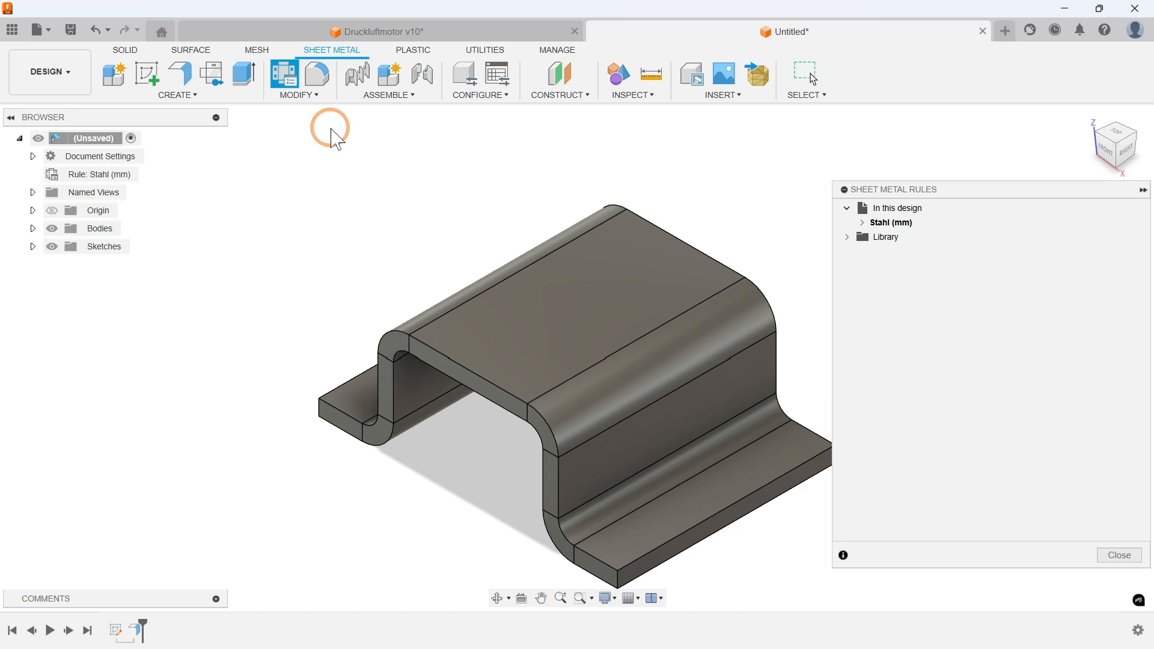
click(847, 237)
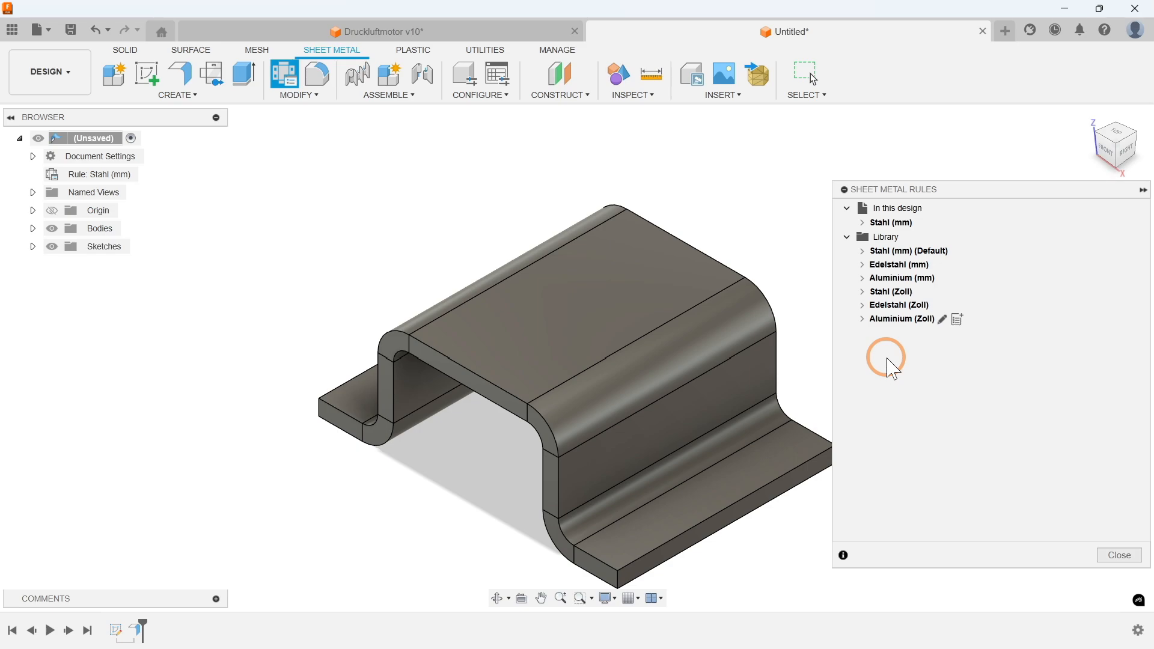
click(898, 230)
right_click(898, 231)
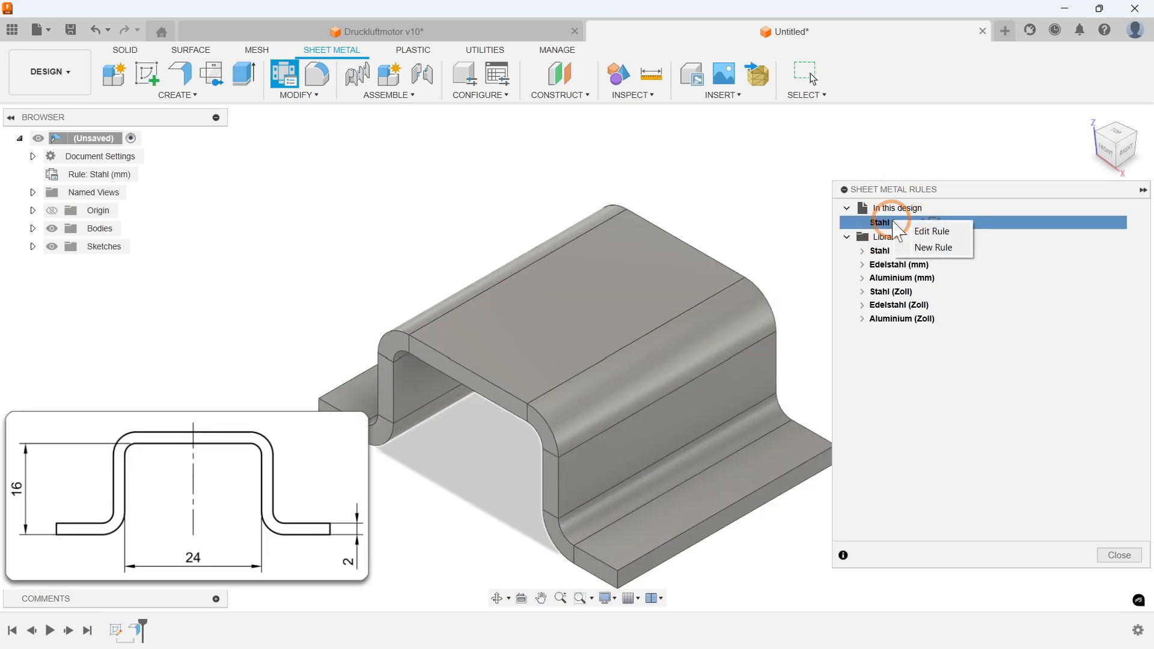
click(932, 233)
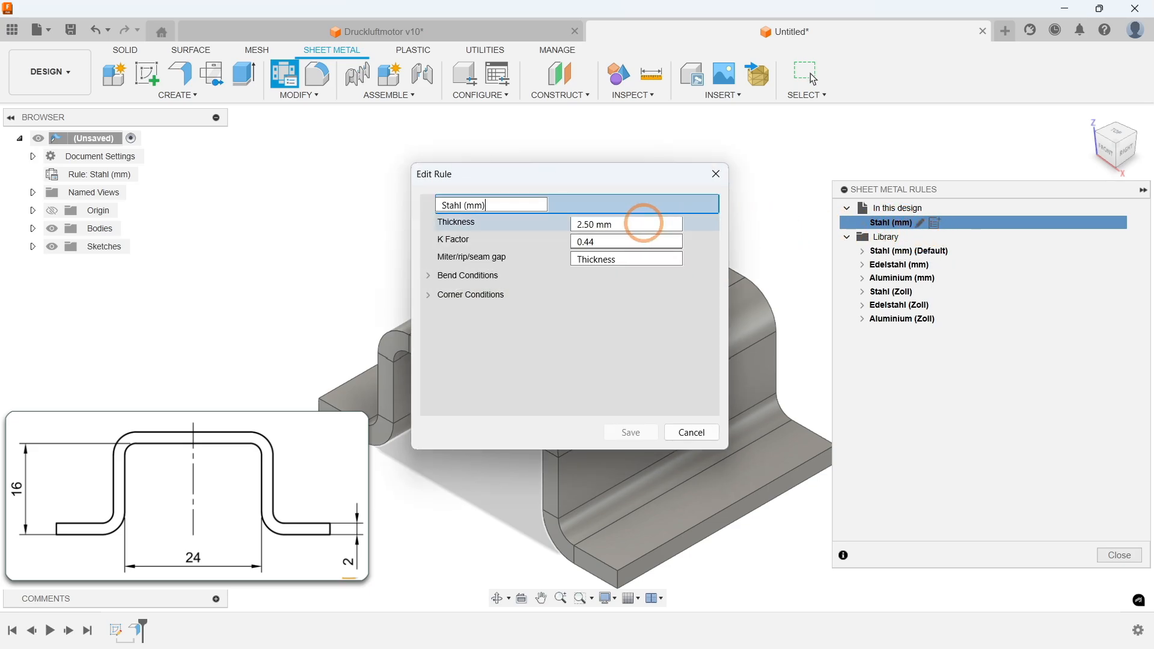
click(643, 223)
text(2)
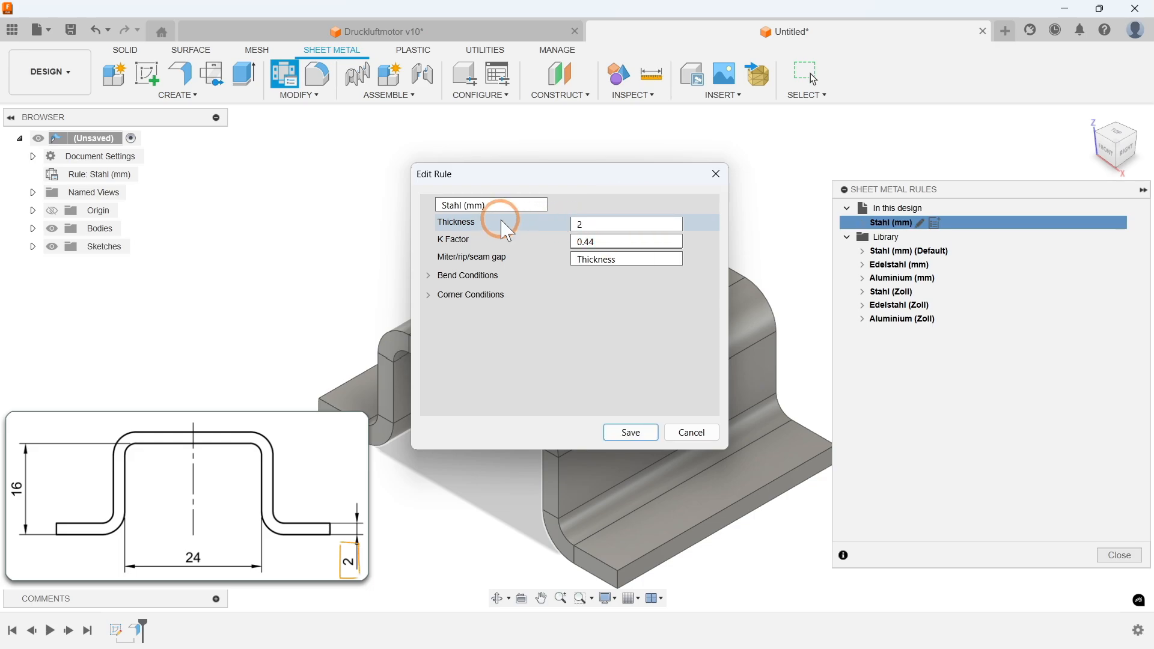
click(636, 434)
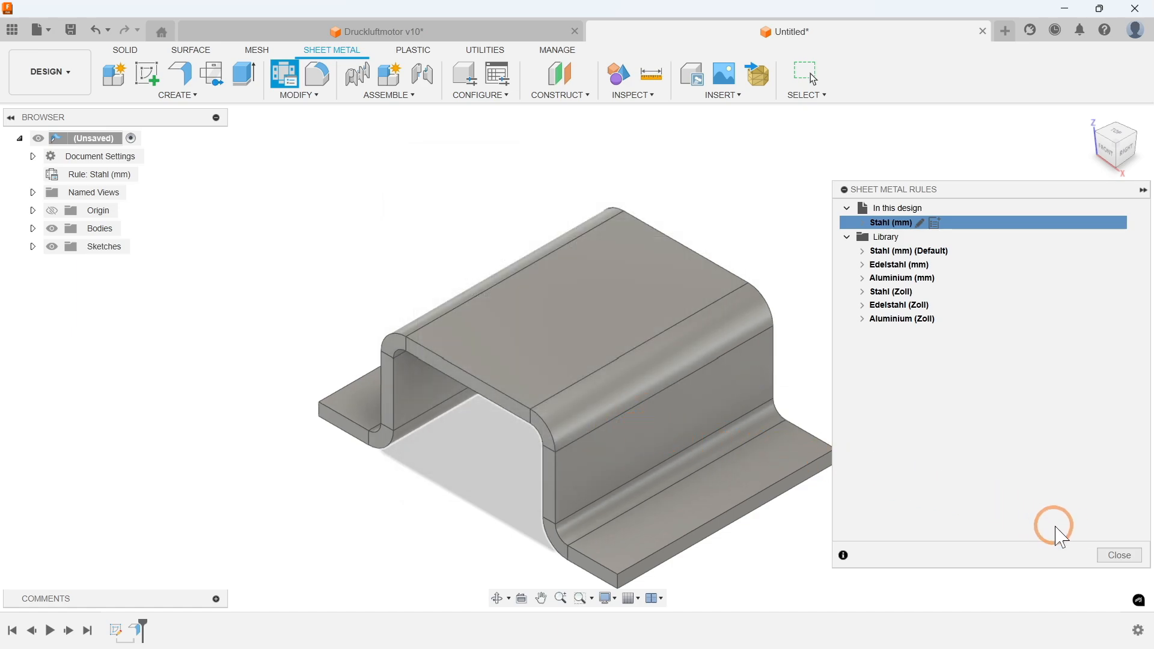
click(1119, 555)
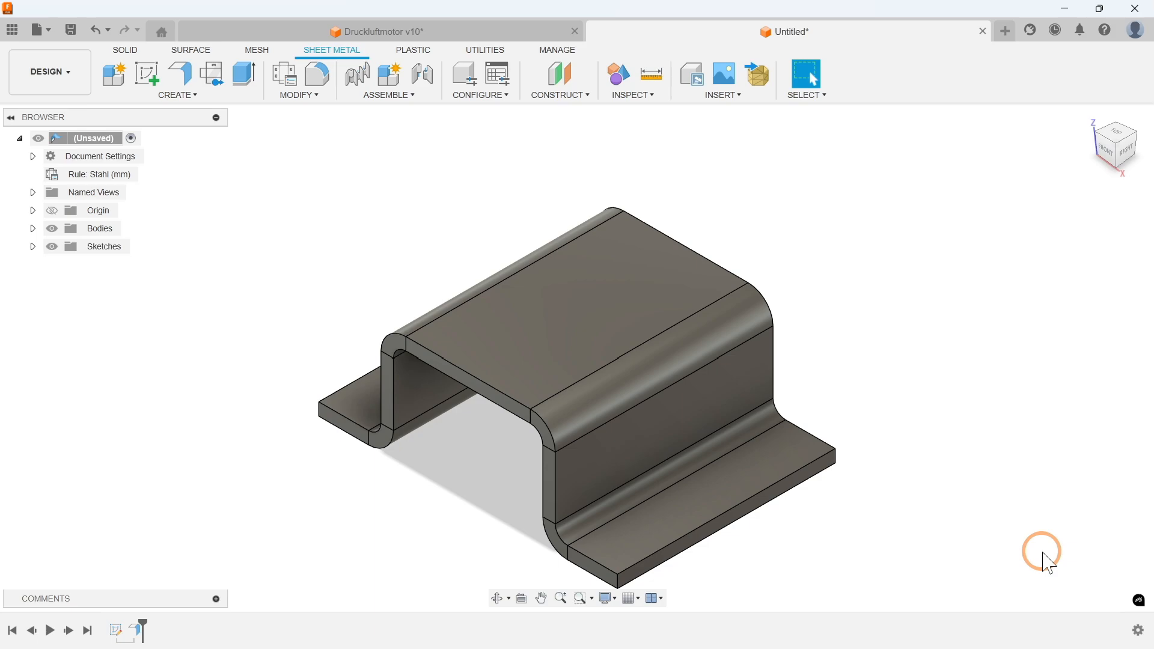
Step: Suppress the hat-shaped contour flange and start a new sketch on the horizontal origin plane
right_click(137, 635)
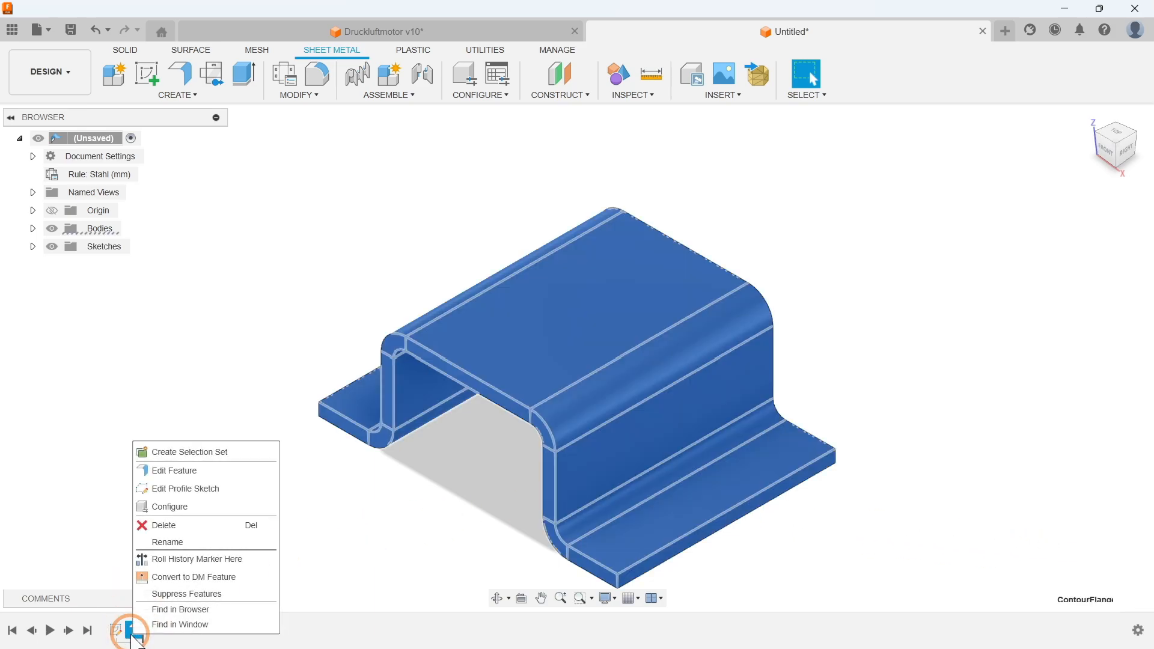
click(173, 594)
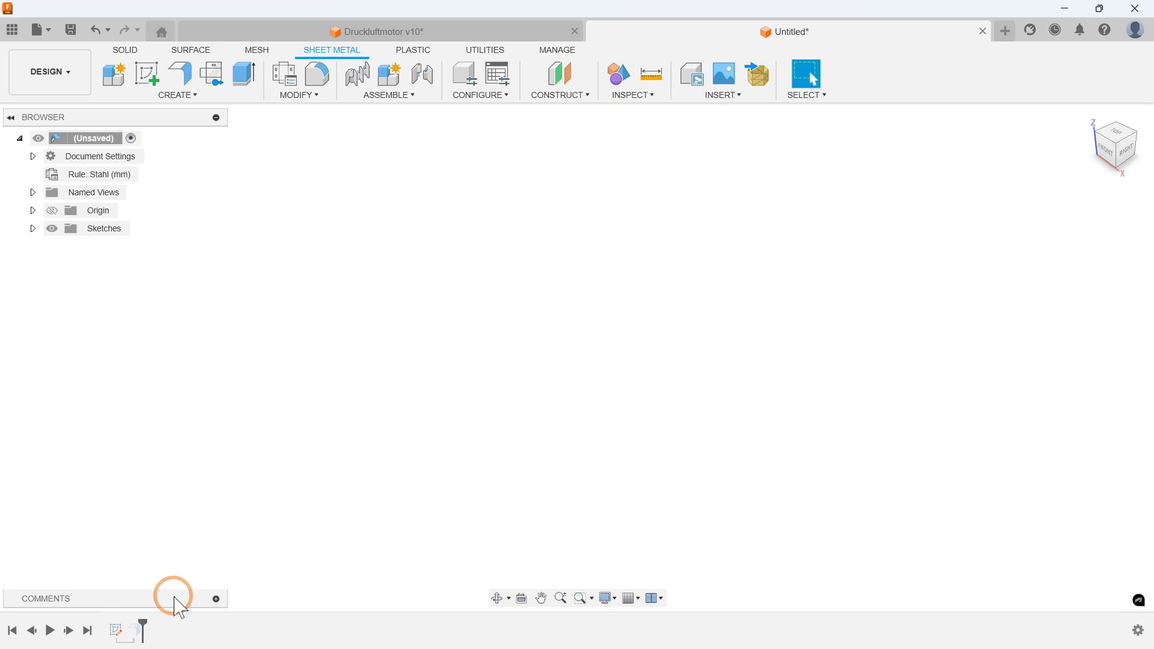
click(147, 77)
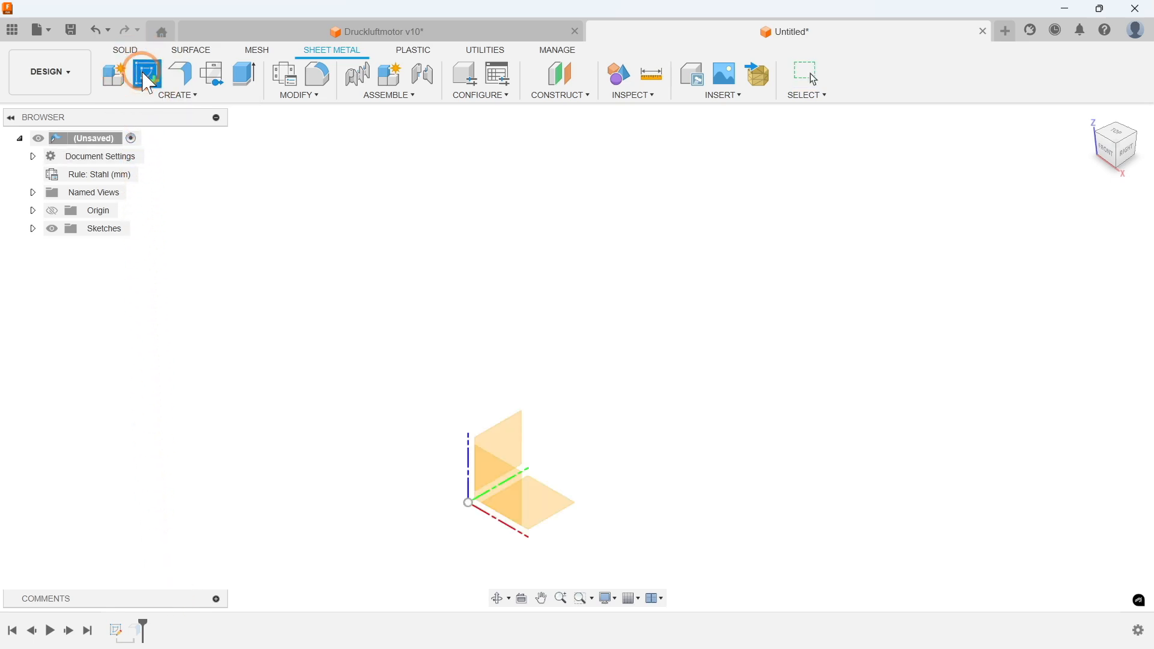
click(557, 508)
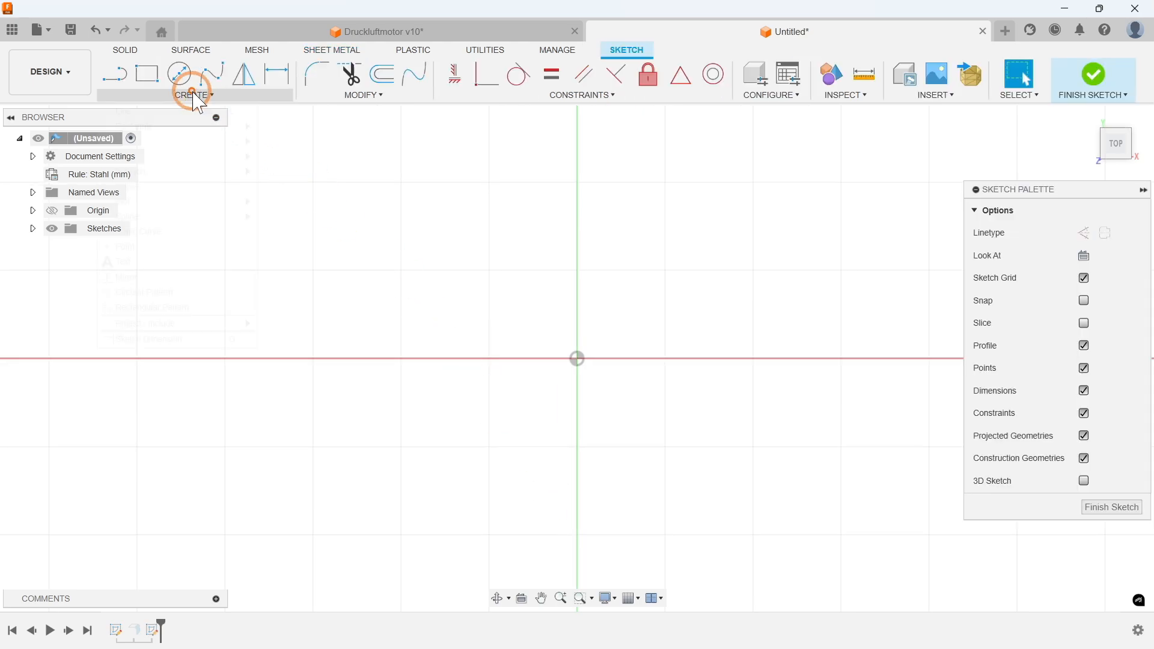
Step: Draw a center rectangle on the origin, 24 mm wide and 35 mm high, and finish the sketch
click(196, 95)
mouse_move(186, 126)
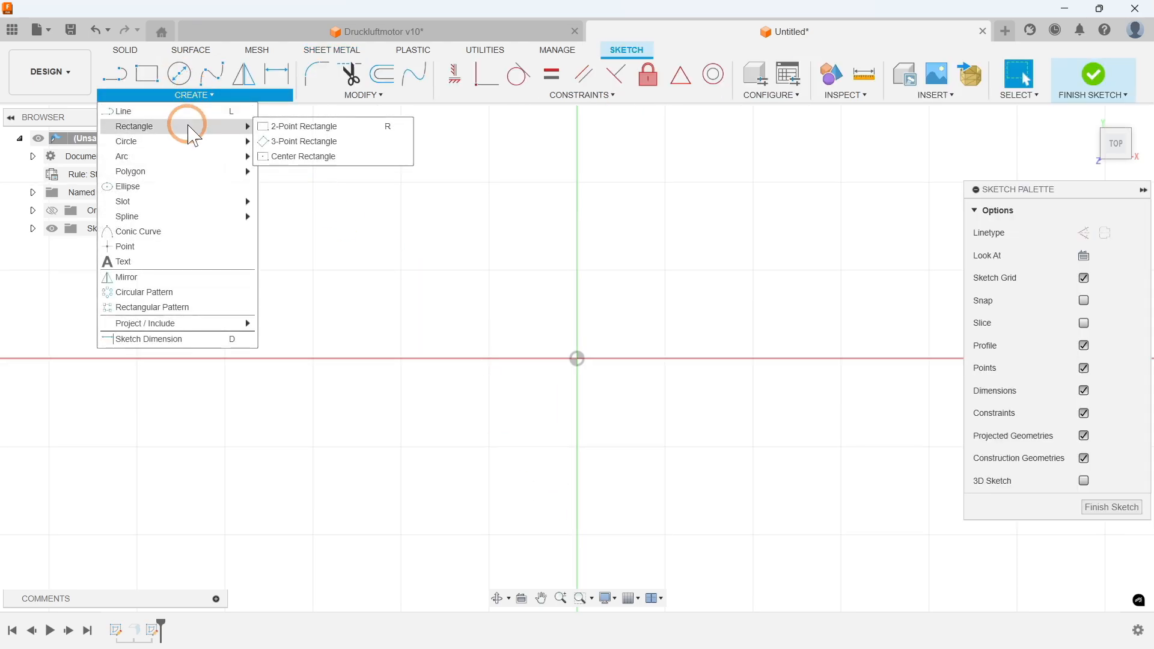
click(308, 157)
click(577, 358)
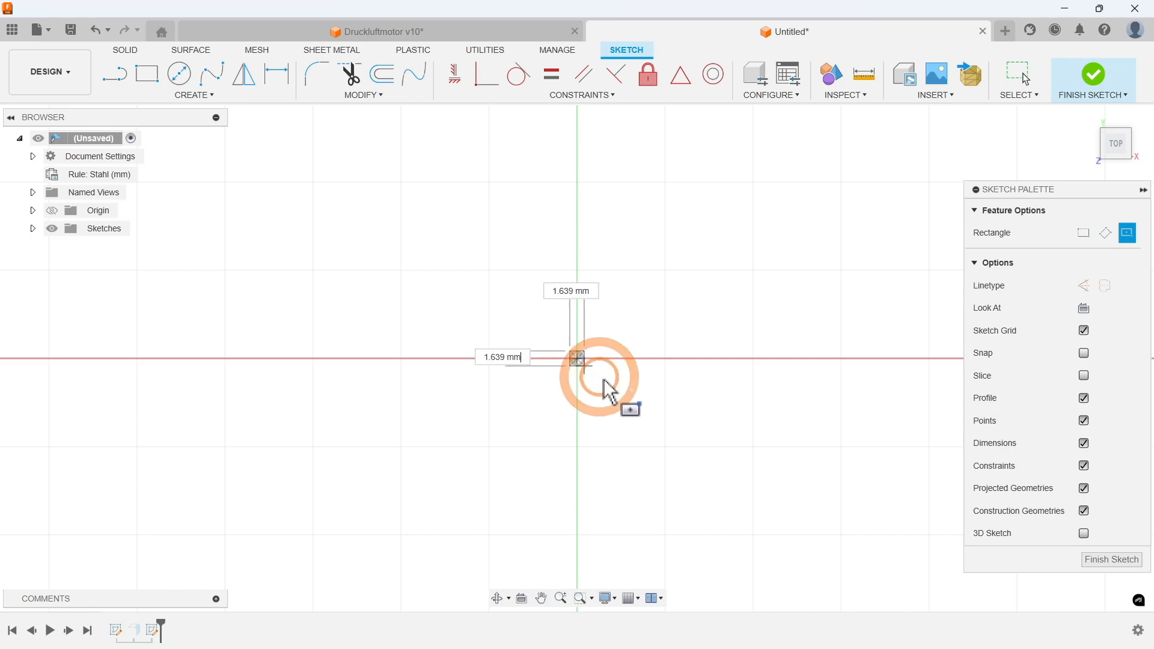
text(24)
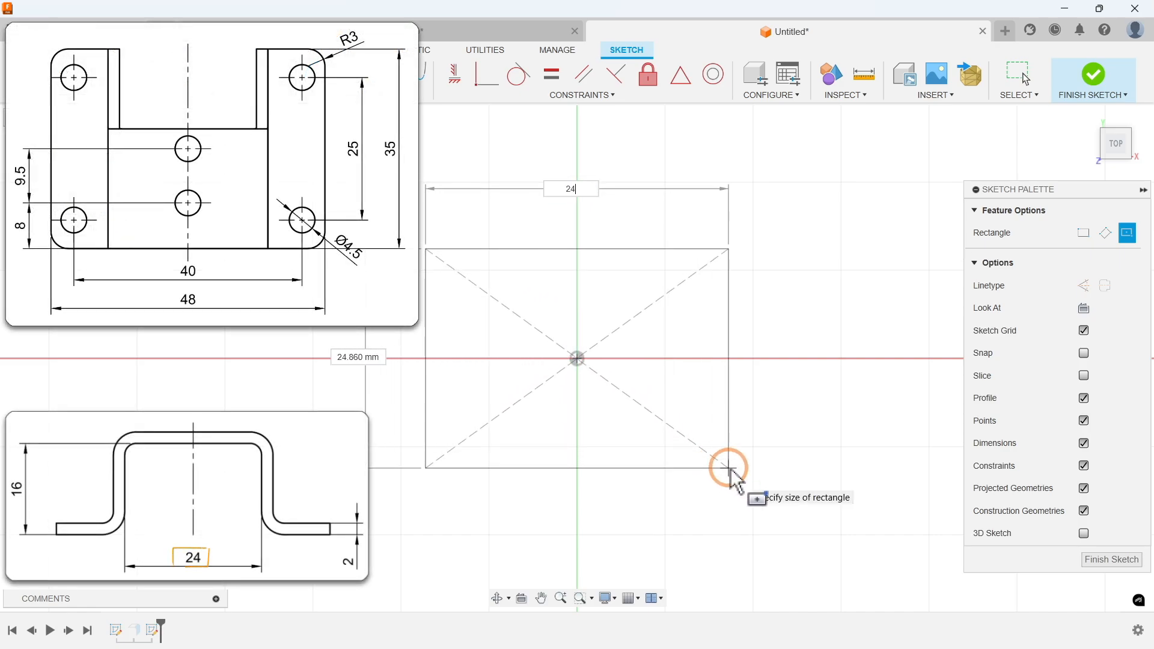
key(Tab)
text(35)
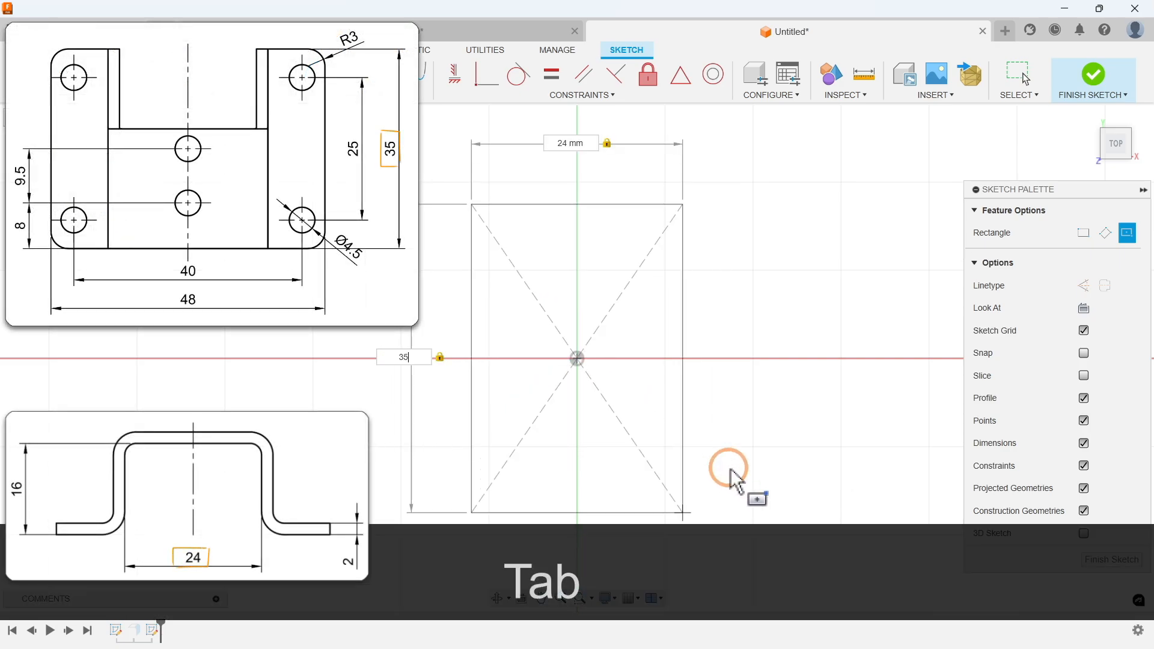
key(Return)
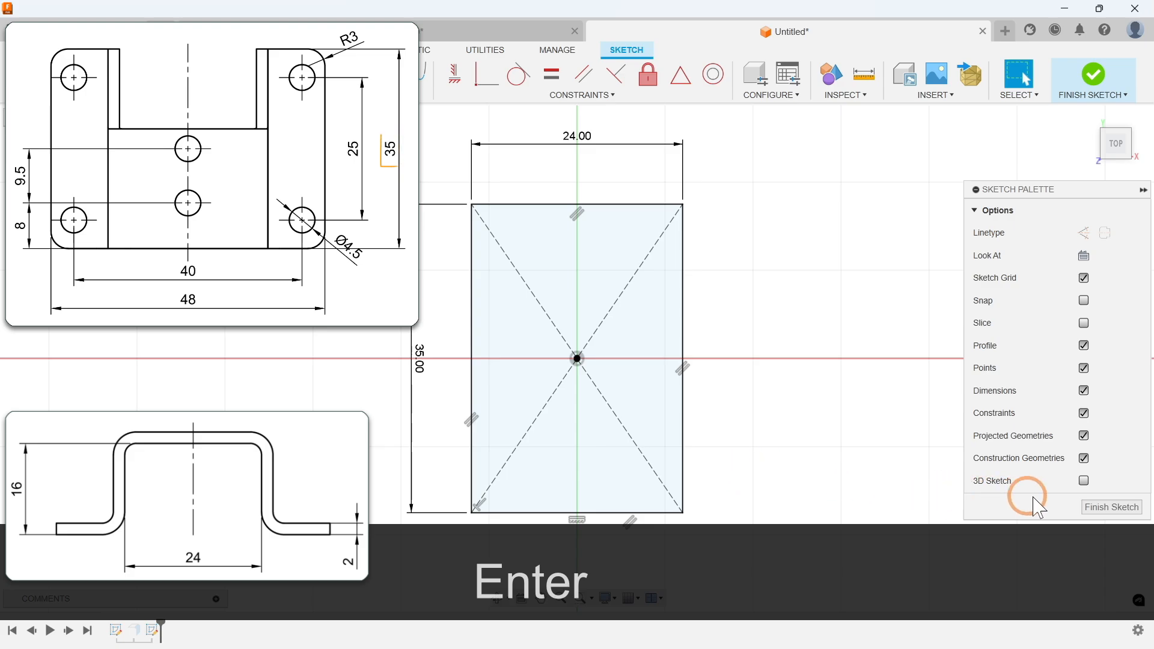
click(1099, 507)
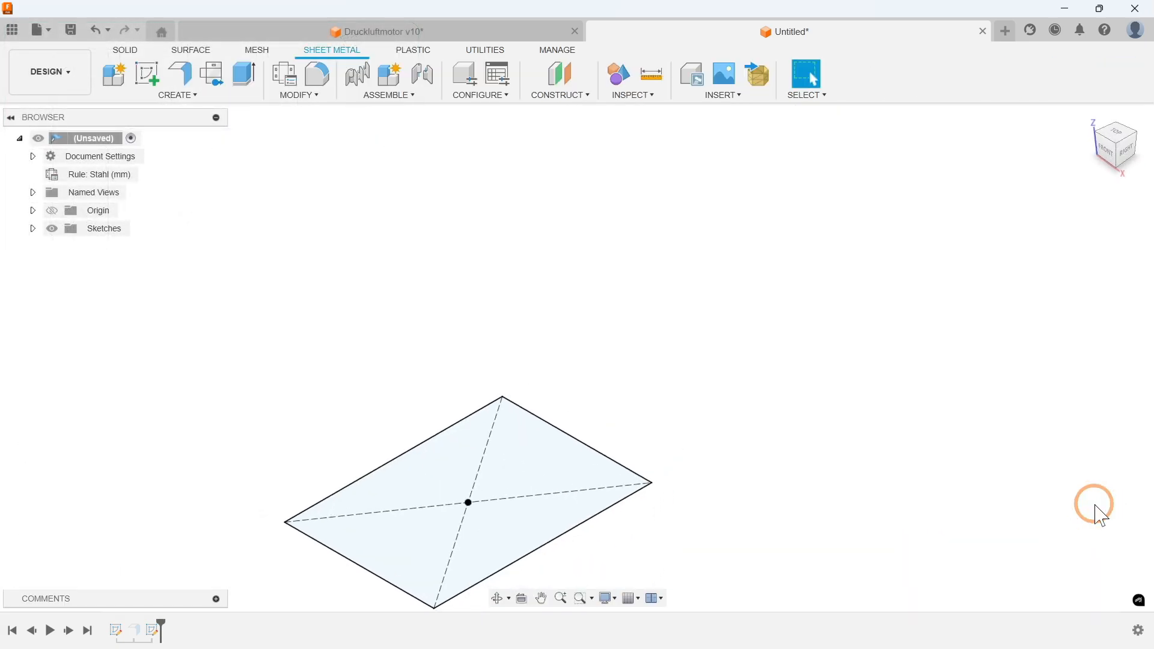
Step: Create a base flange from the rectangle profile with Side 1 orientation as a new body
mouse_move(700, 462)
middle_down()
mouse_move(791, 399)
mouse_move(840, 317)
middle_up()
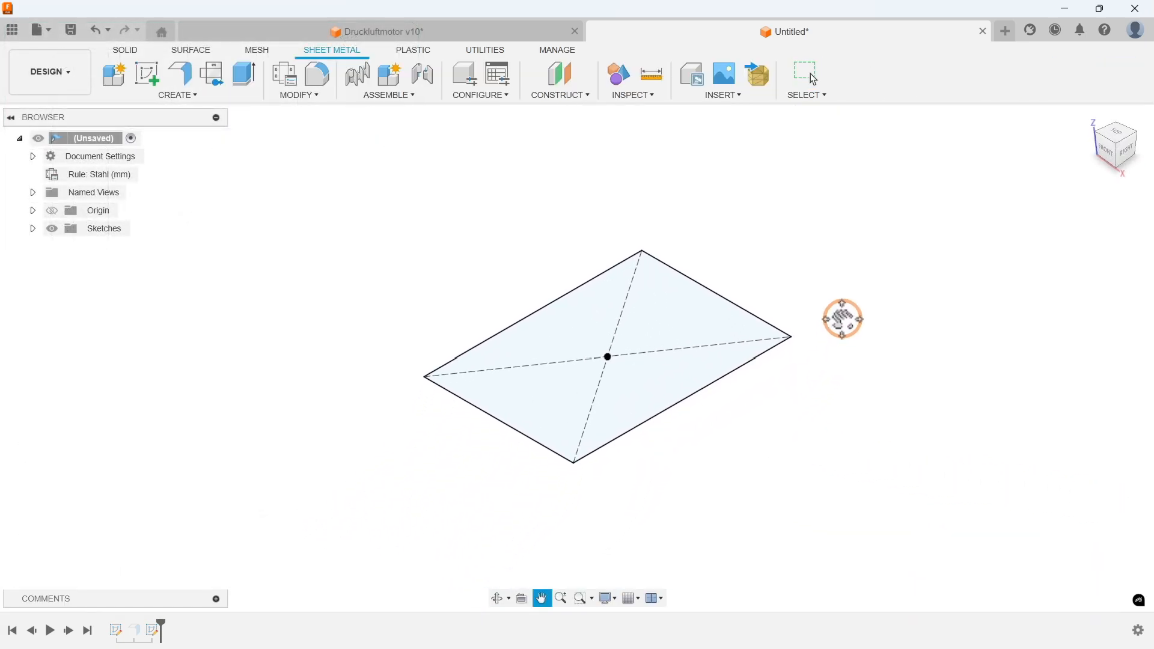
click(196, 96)
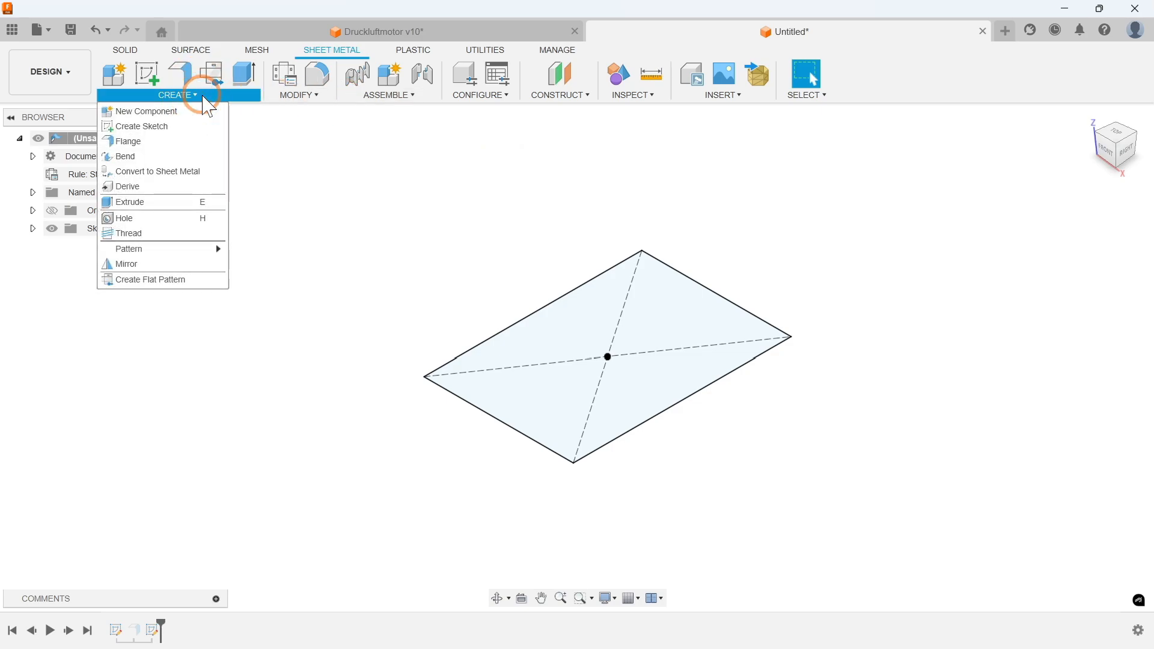
click(134, 141)
click(678, 328)
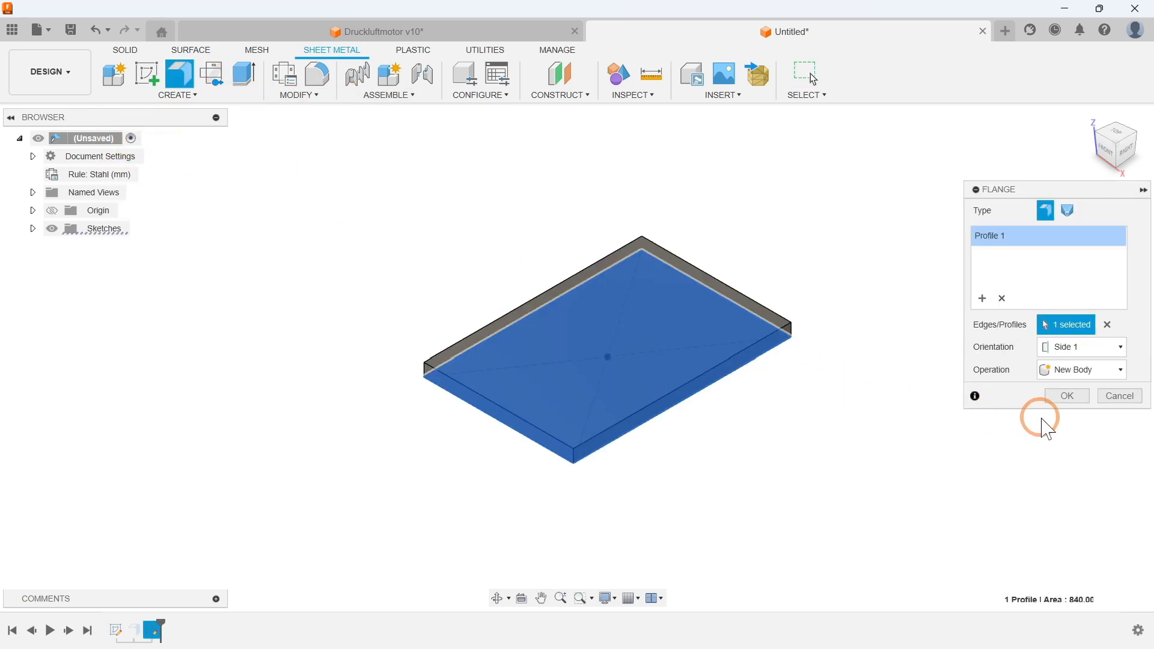
click(1062, 400)
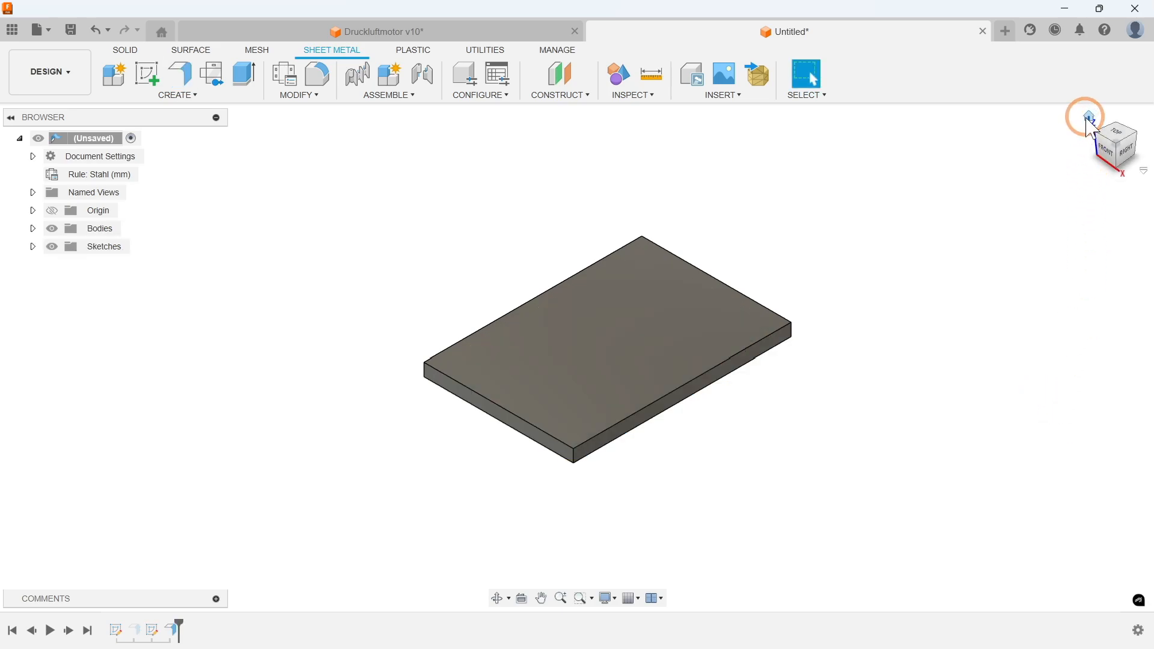
Step: Set up a flange on the plate's two lower long edges with a height of 16 mm
click(1091, 119)
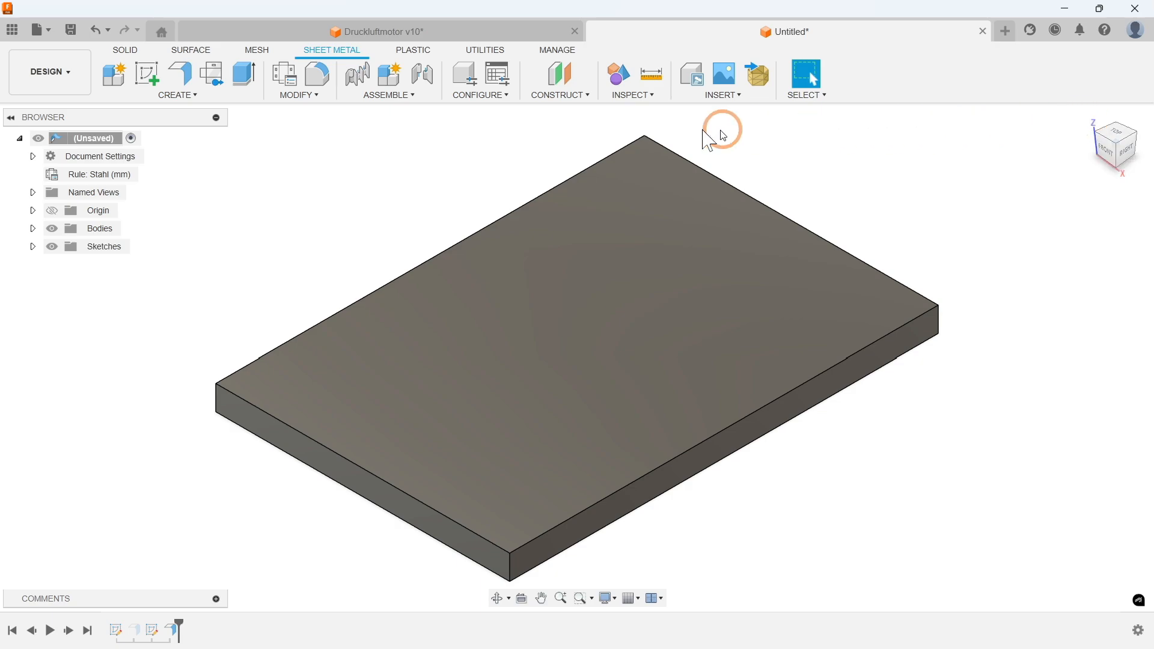
click(181, 75)
click(708, 466)
shift+middle_drag(708, 466, 423, 505)
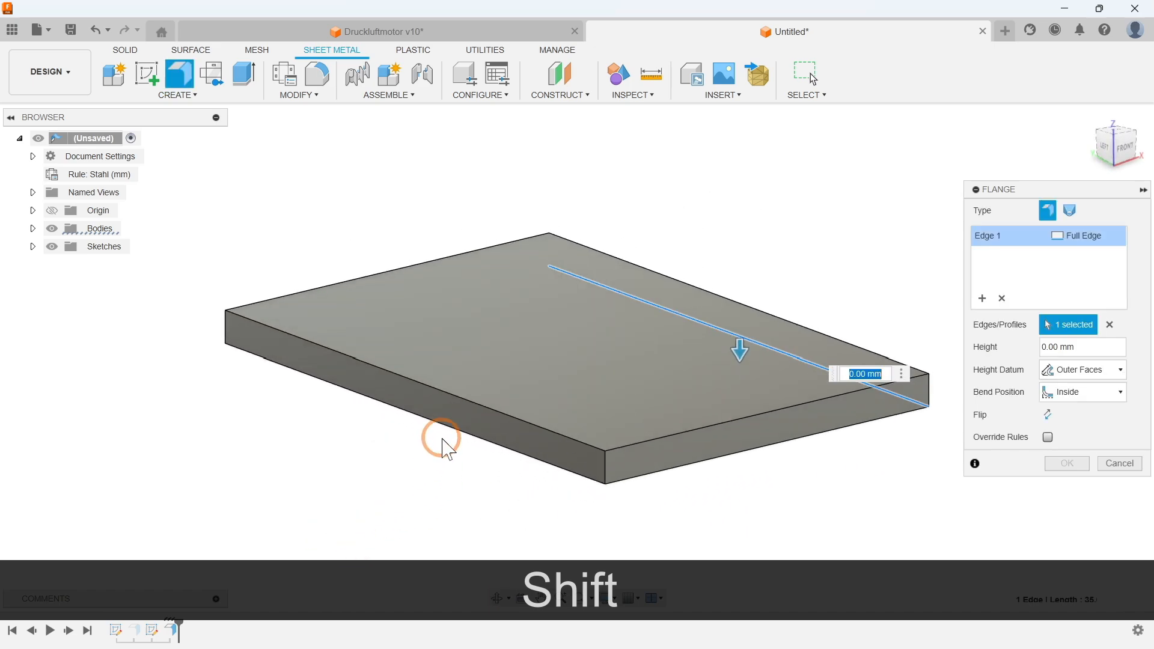
shift+click(443, 424)
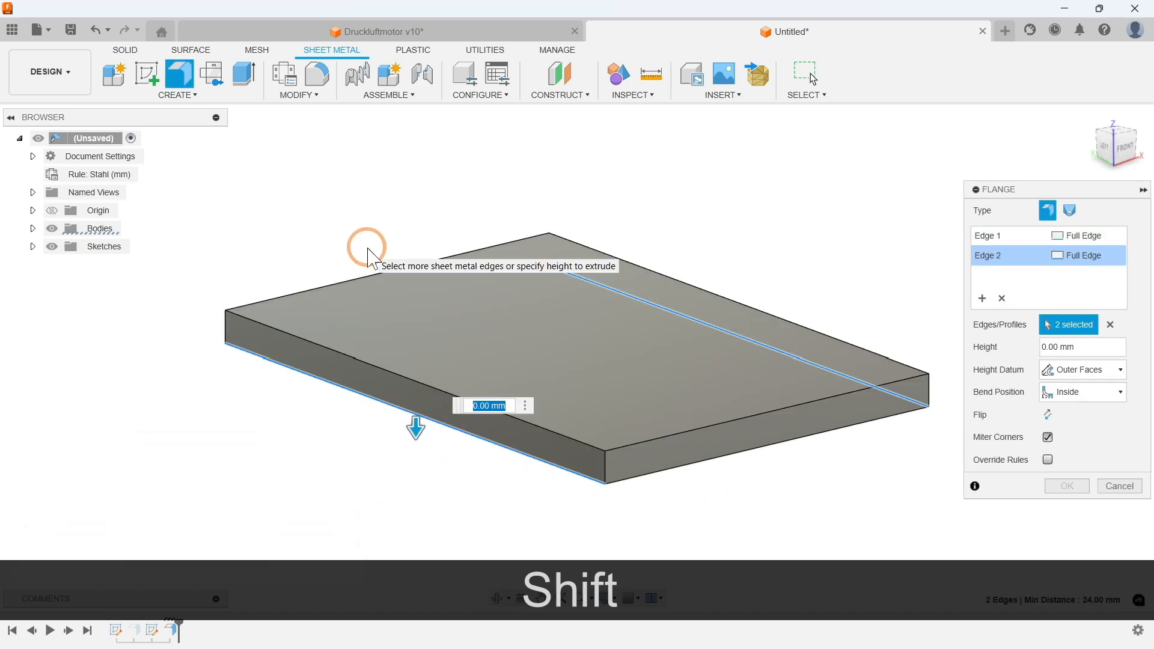
text(16)
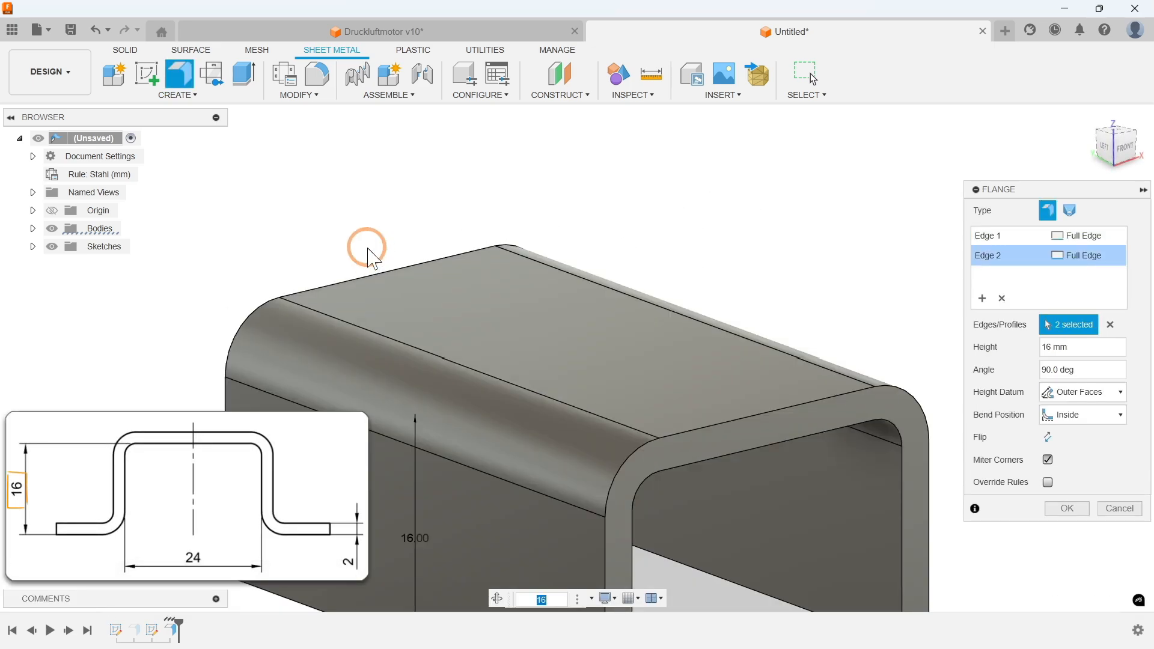
shift+middle_drag(528, 217, 779, 227)
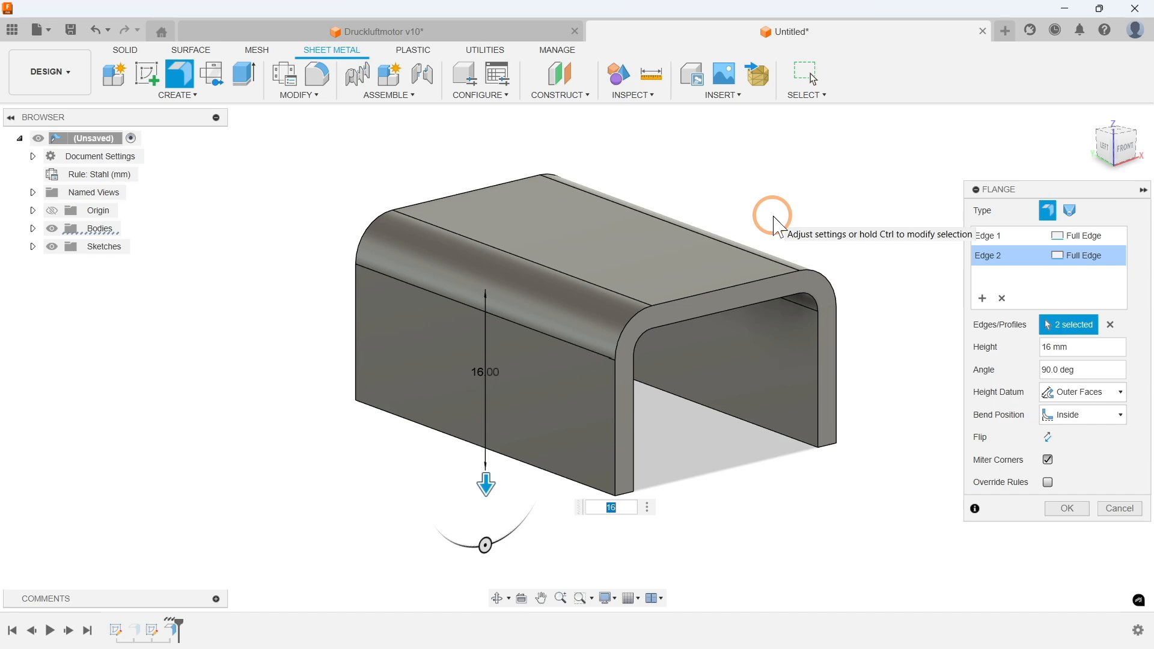
Step: Set the flange's height datum to Inner Faces and its bend position to Outside
click(1082, 393)
click(1090, 413)
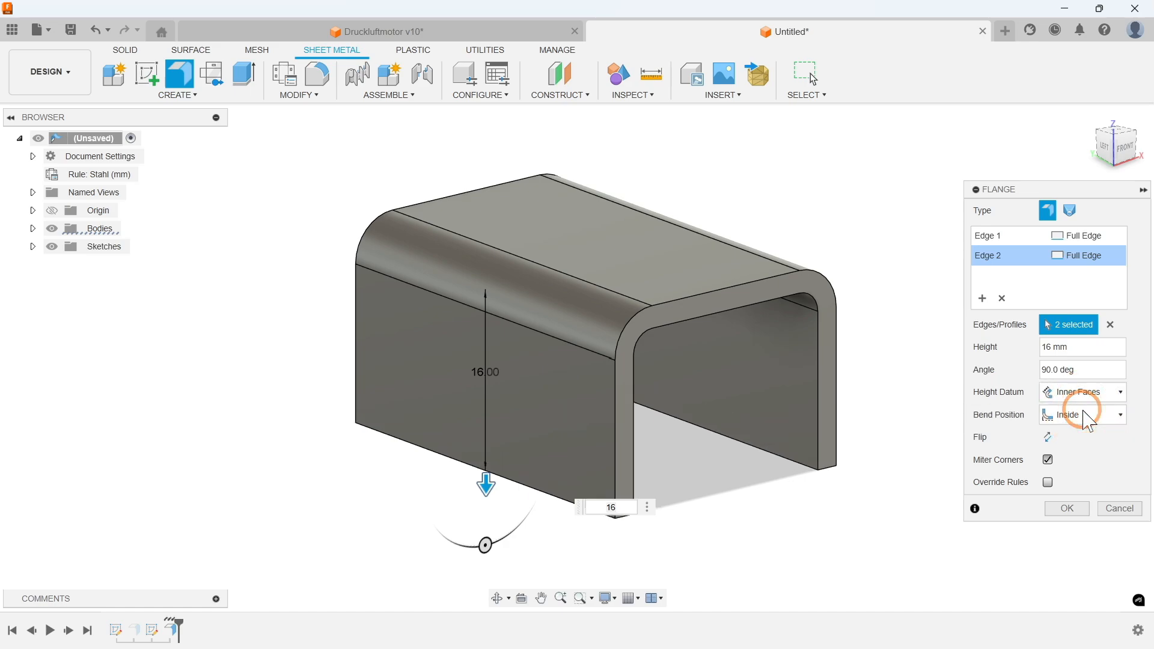
click(1074, 417)
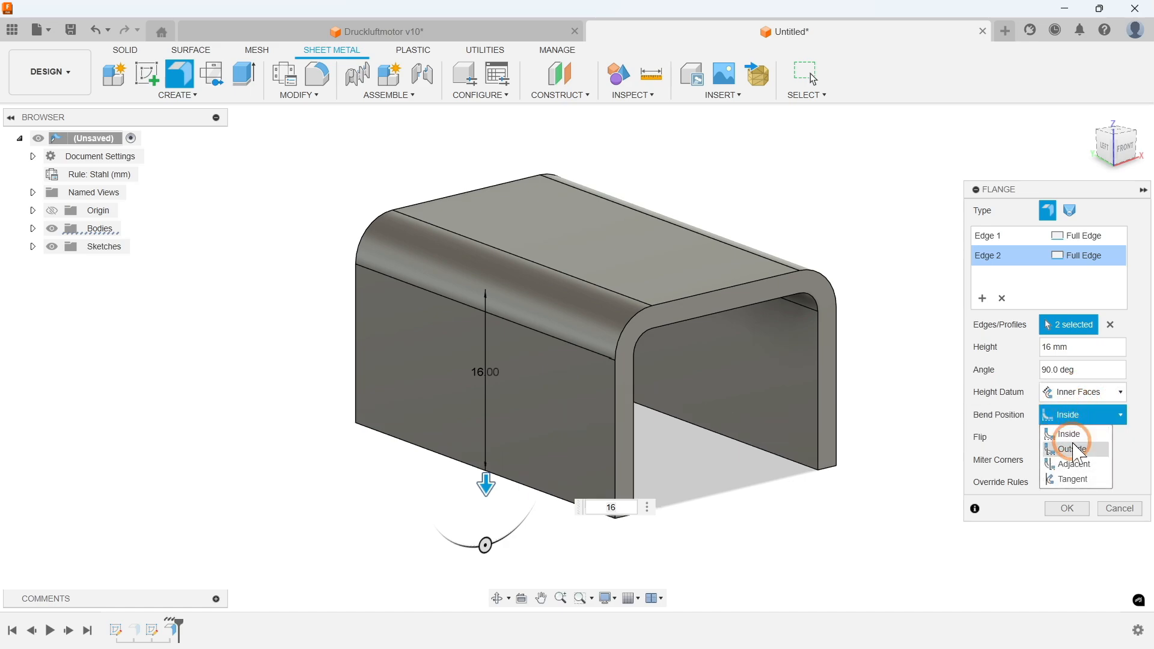
click(1075, 450)
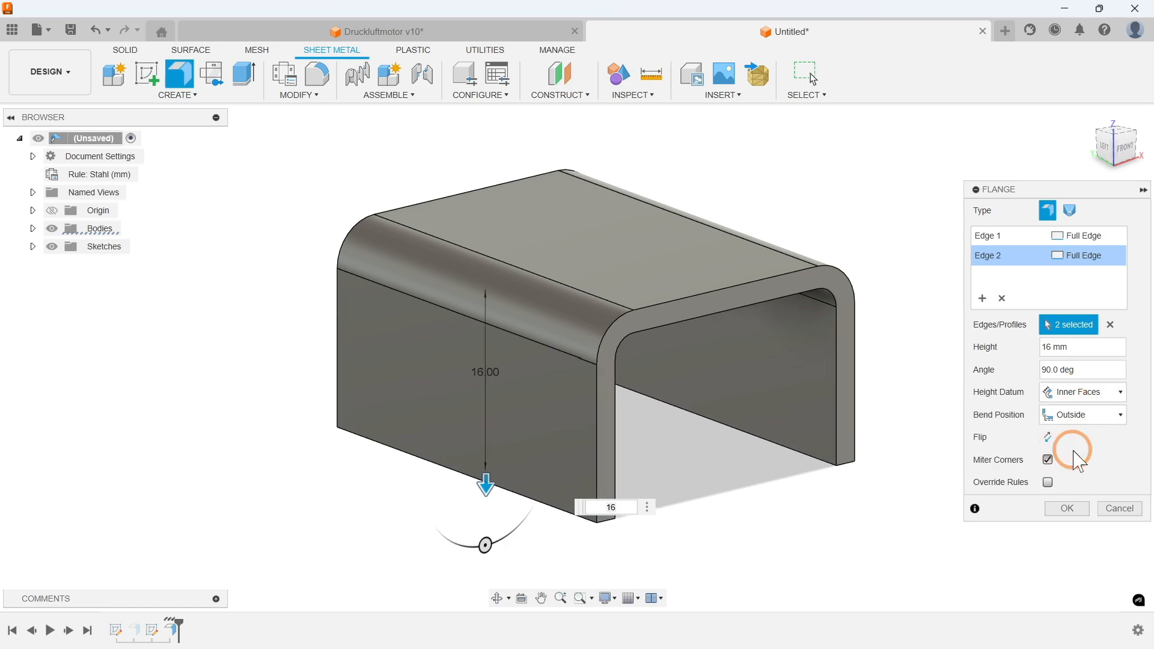
Step: Try a flange angle of 45 degrees and set it back to 90 degrees
click(1058, 371)
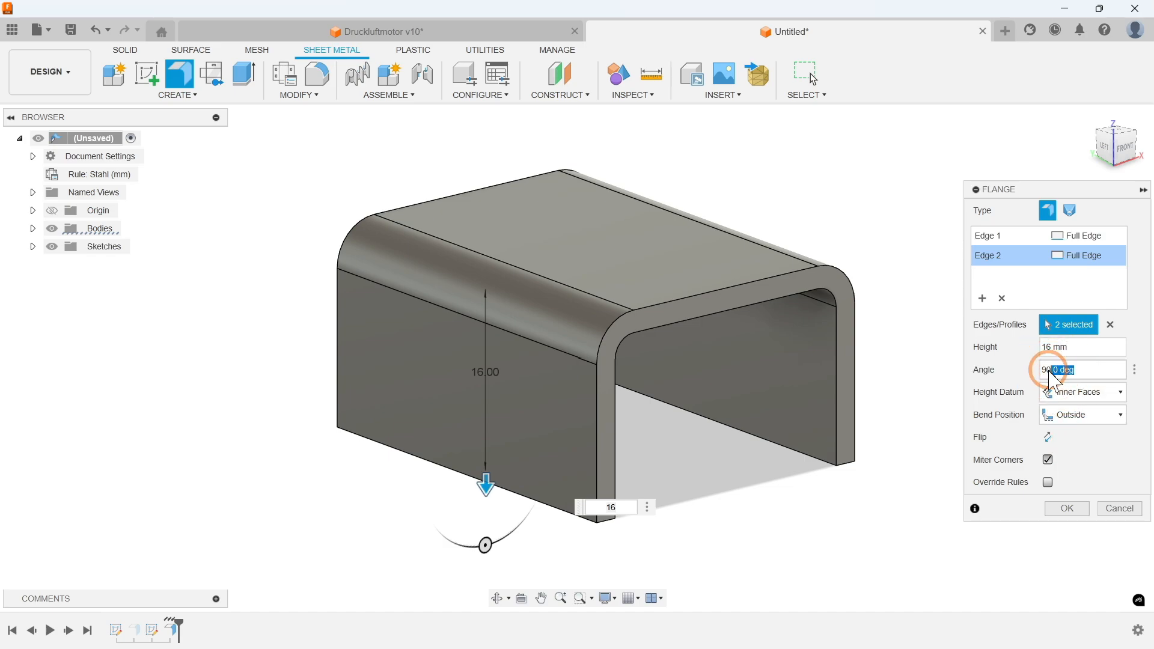
text(45)
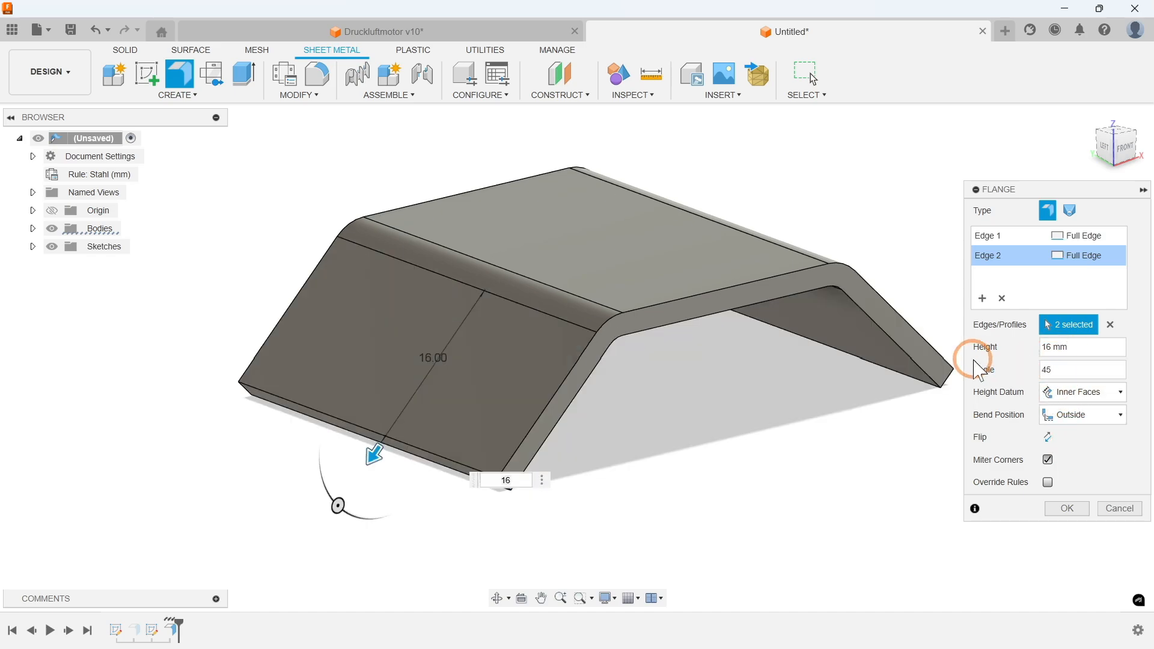
key(BackSpace)
text(90)
Step: Create the two side flanges and select the inner face of the left wall
click(1068, 510)
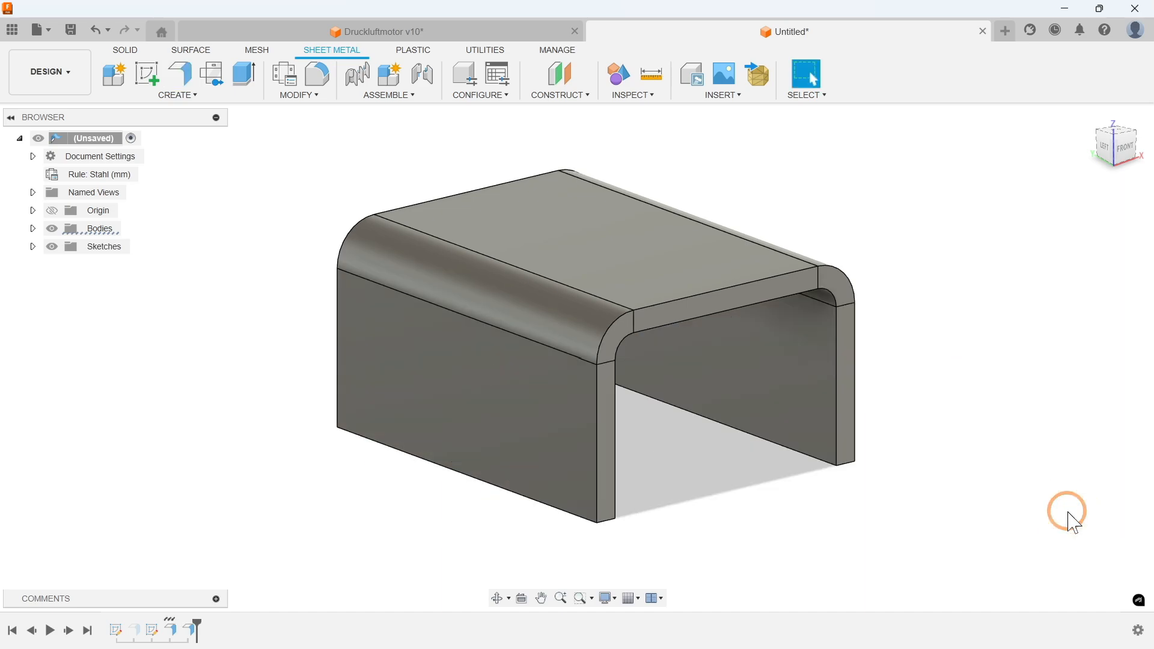
click(1090, 117)
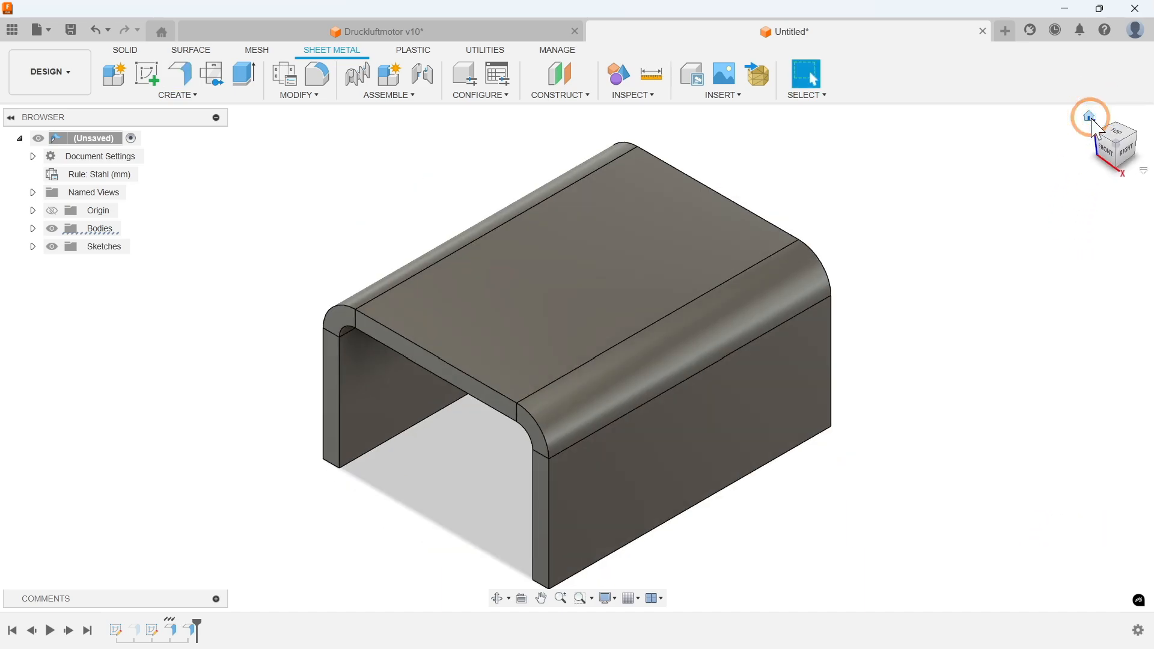
shift+middle_drag(567, 310, 362, 391)
click(361, 390)
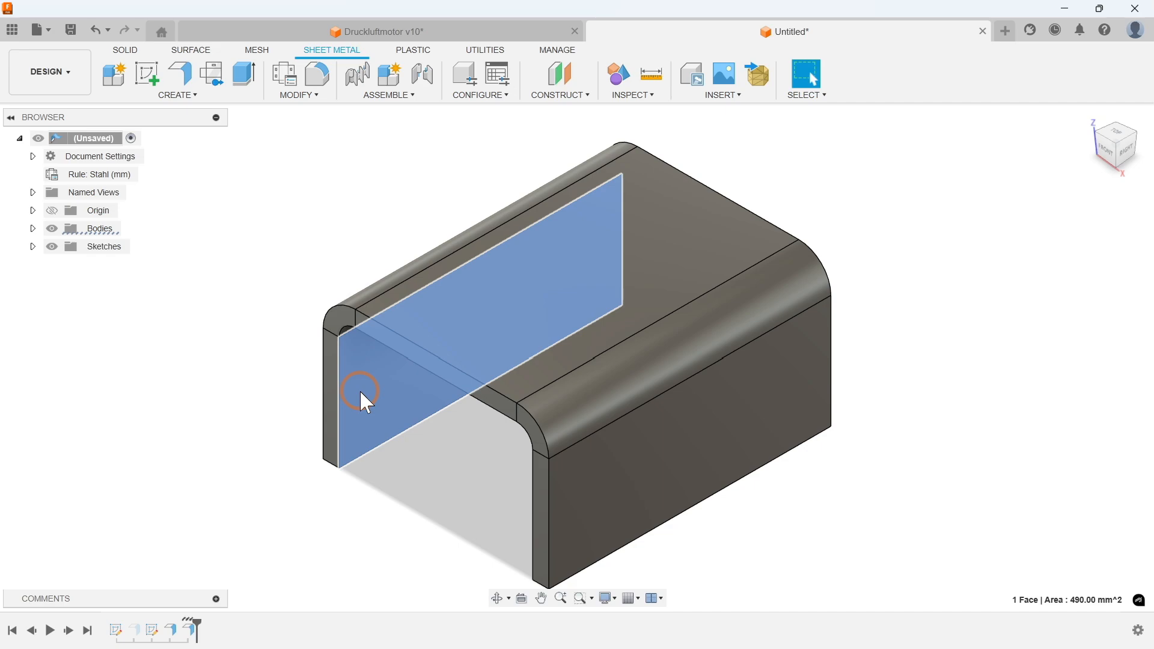
Step: Check the distance between the side walls' inner faces and from the plate's underside to the right wall's lower end face
shift+middle_drag(271, 405, 344, 362)
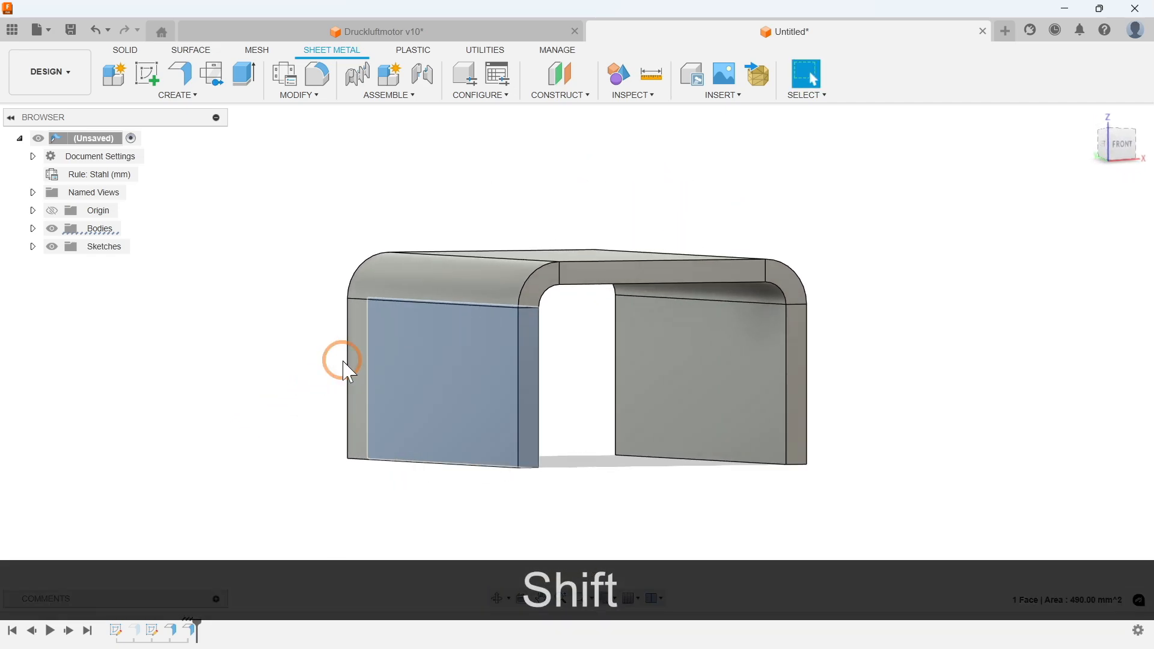
key(ctrl)
ctrl+click(739, 352)
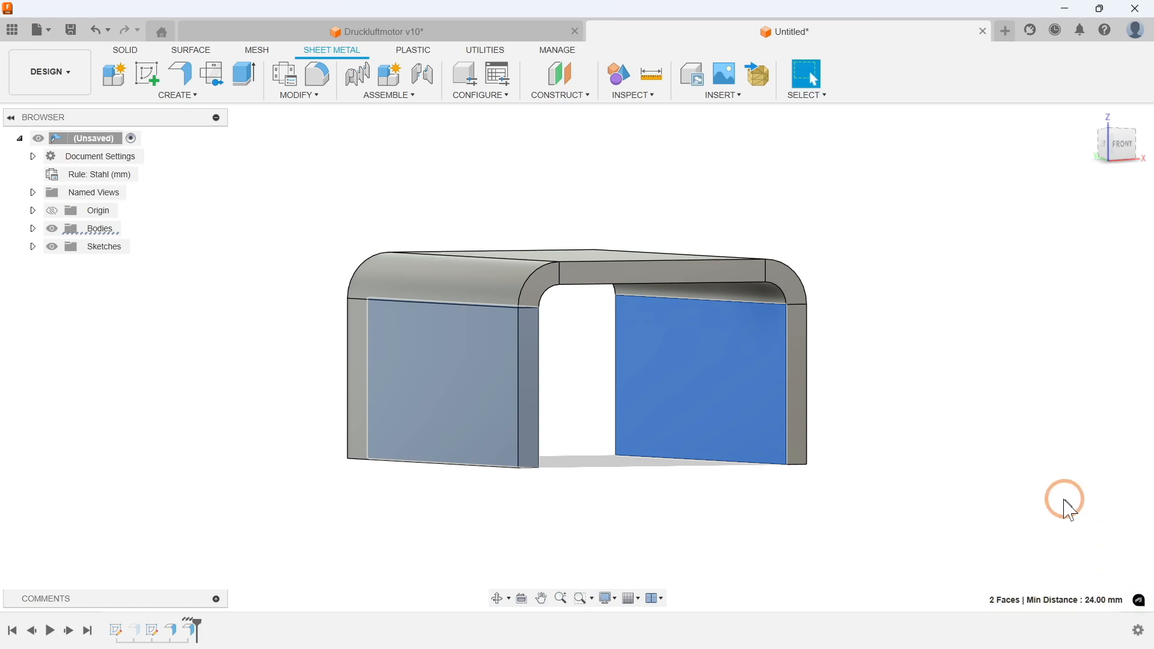
shift+middle_drag(930, 475, 906, 386)
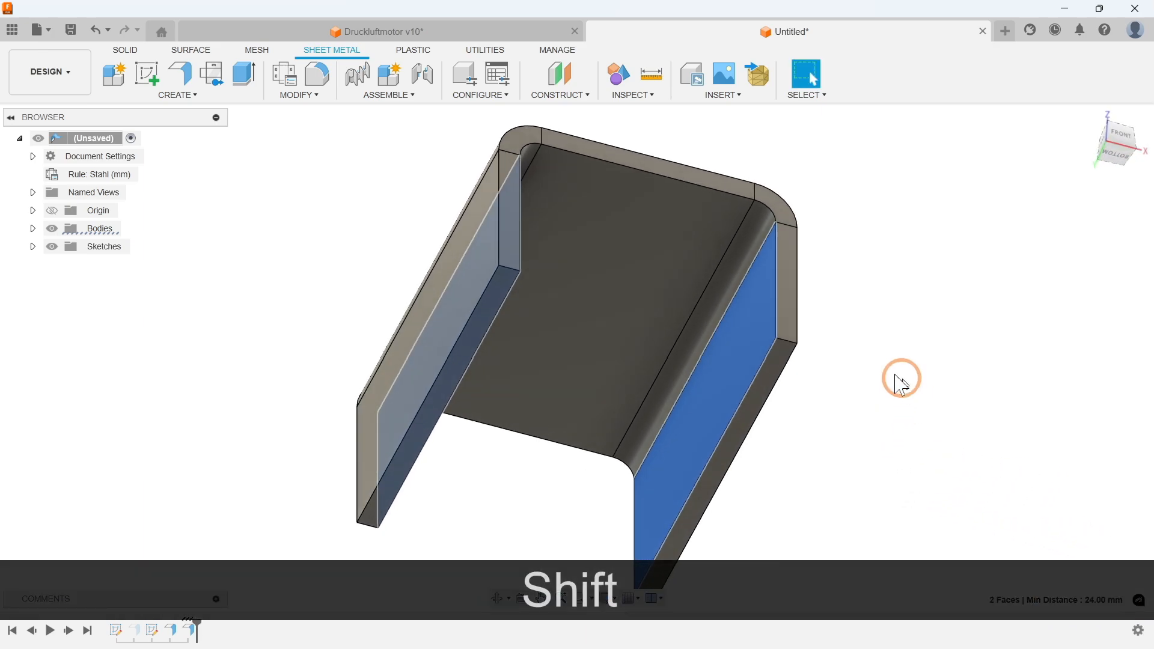
click(609, 284)
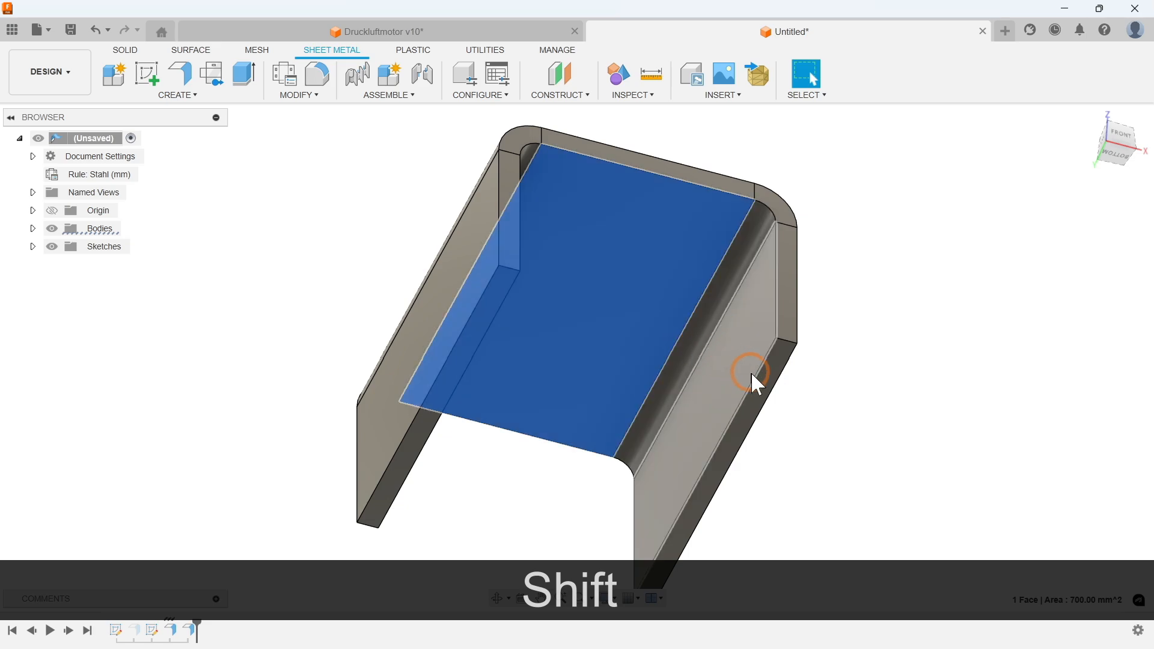
ctrl+click(778, 390)
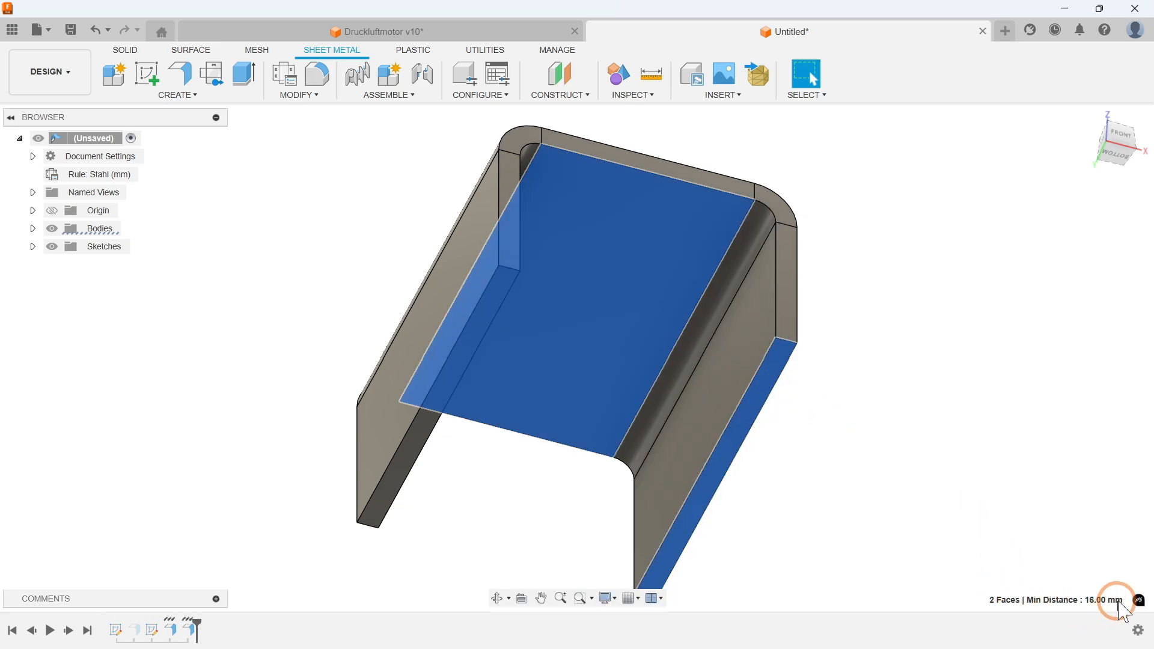
click(1114, 562)
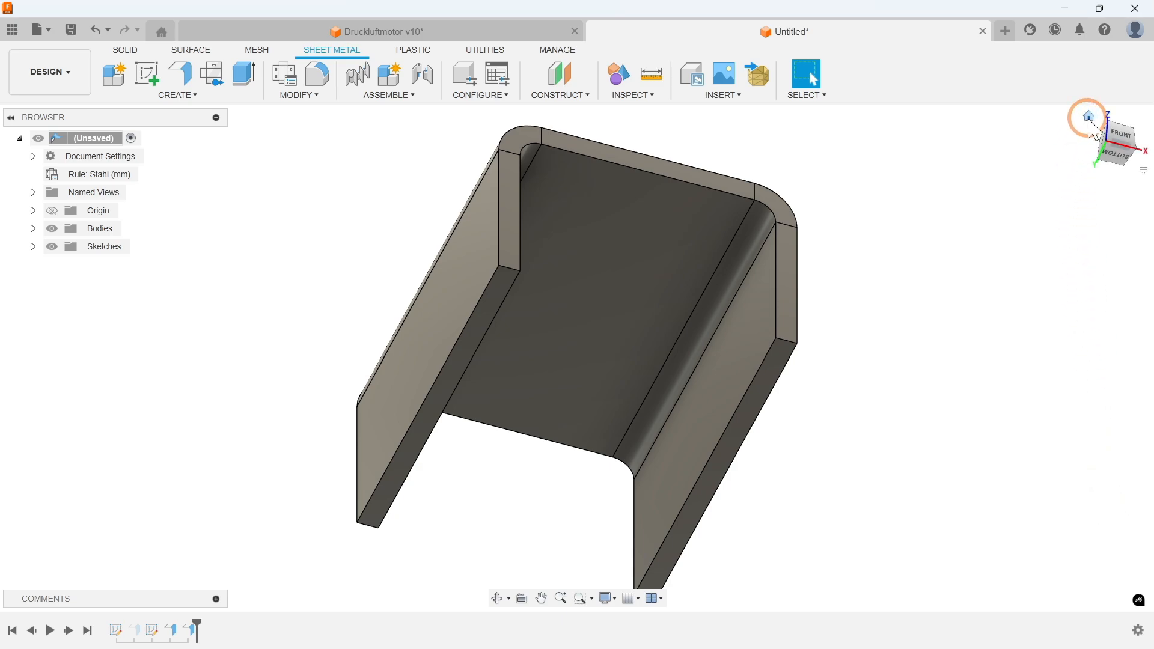
click(1089, 116)
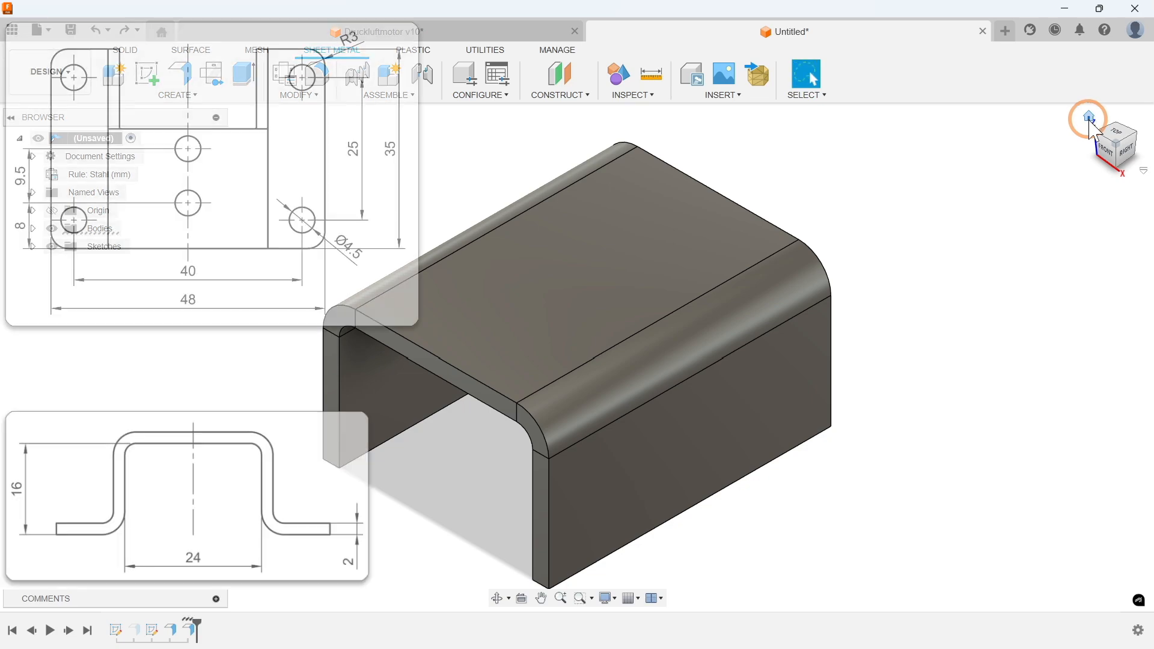
Step: Set up a flange on the lower outer edges of both side walls with a height of 12 mm
click(181, 74)
click(740, 498)
shift+middle_drag(739, 498, 439, 477)
click(434, 477)
text(12)
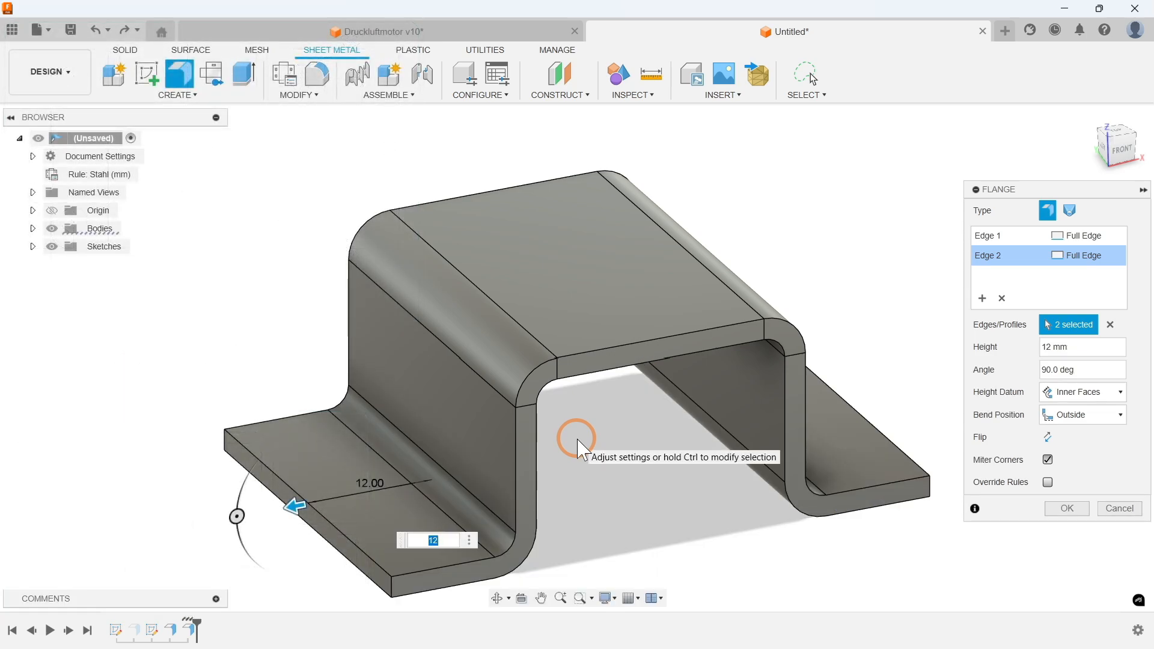
Step: Set the flange's height datum to Outer Faces and its bend position to Inside, and create the two foot flanges
click(1065, 393)
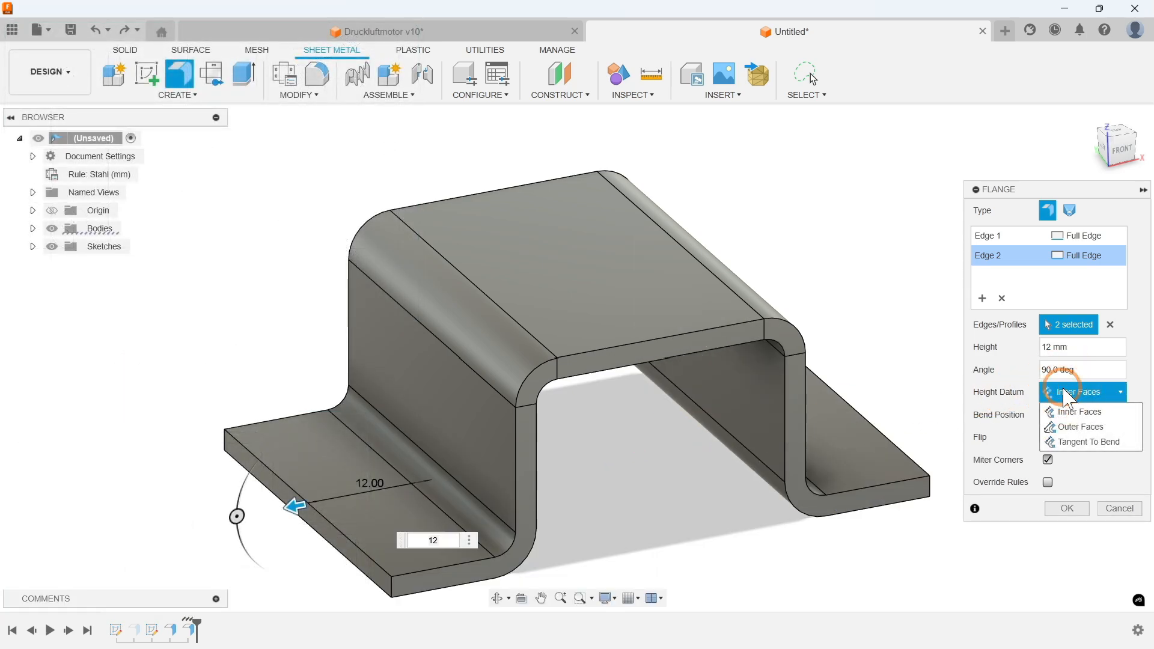
click(1080, 427)
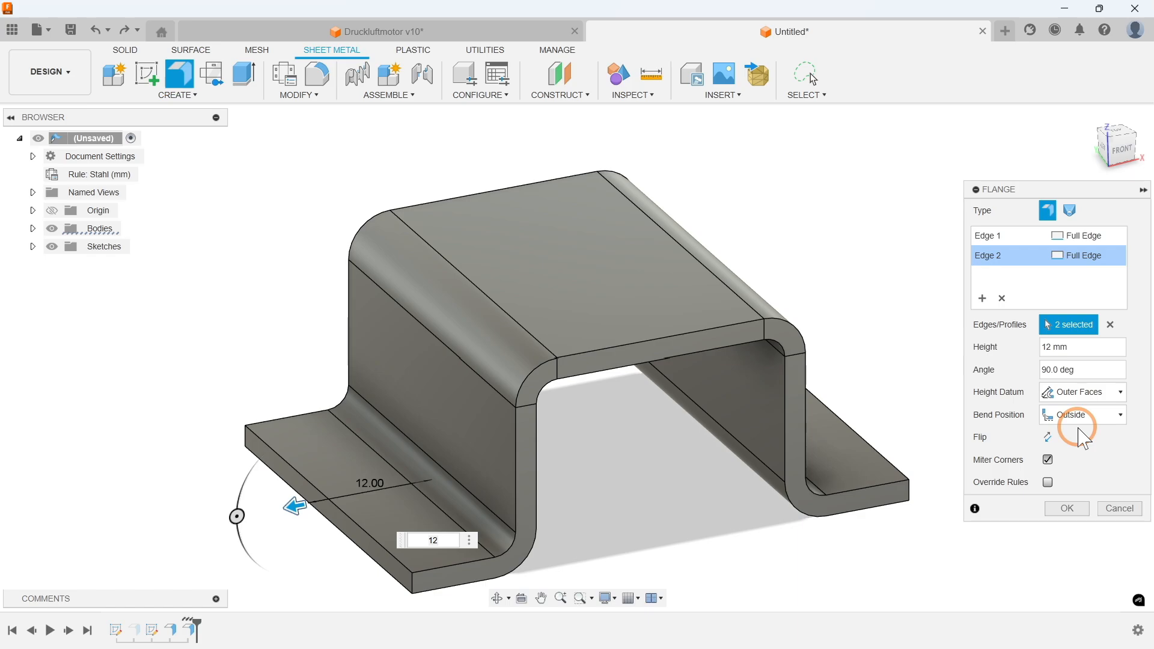
click(1079, 419)
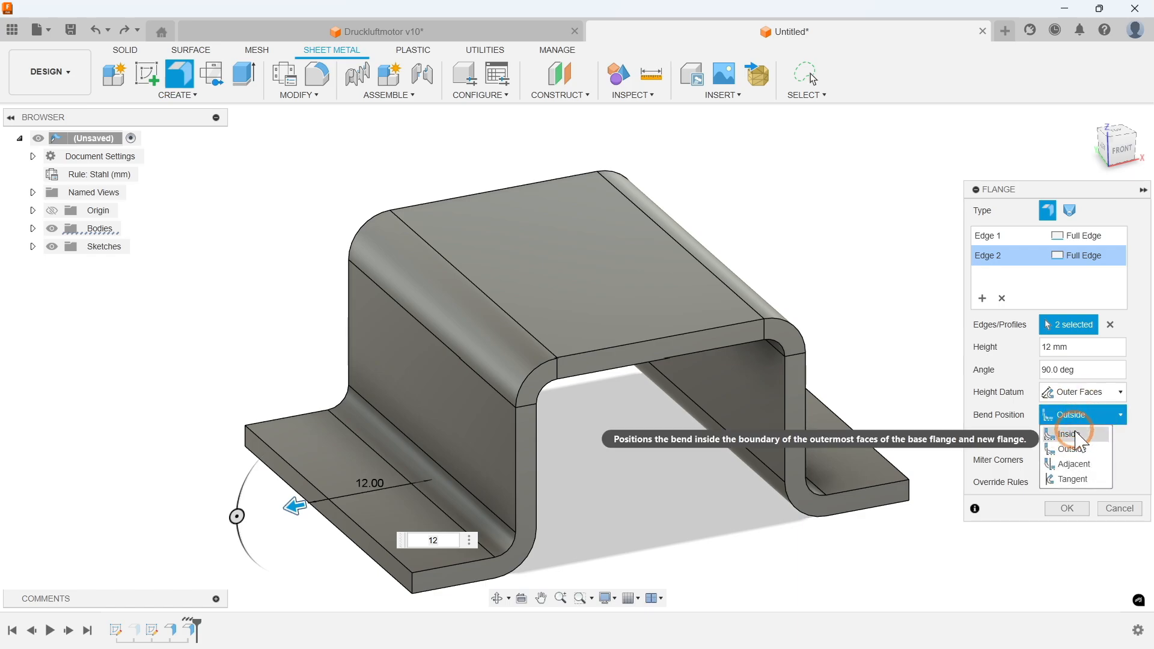
click(1076, 431)
click(1062, 508)
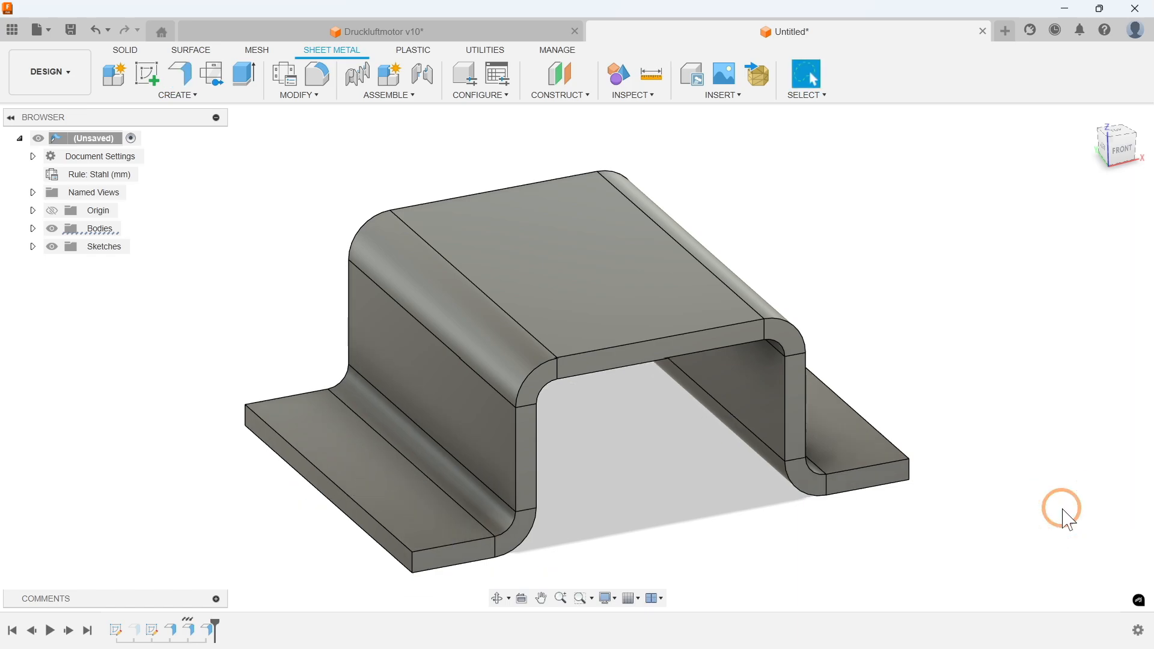
Step: Measure the distance between the inner faces of the two side walls
click(1089, 116)
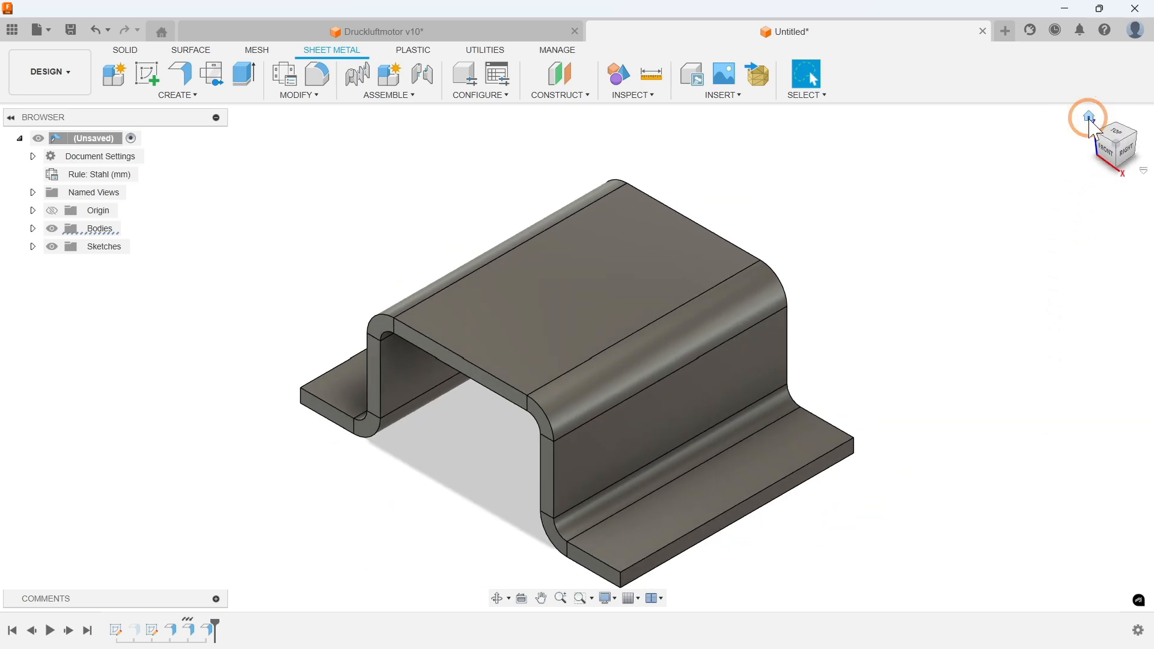
click(634, 95)
click(640, 114)
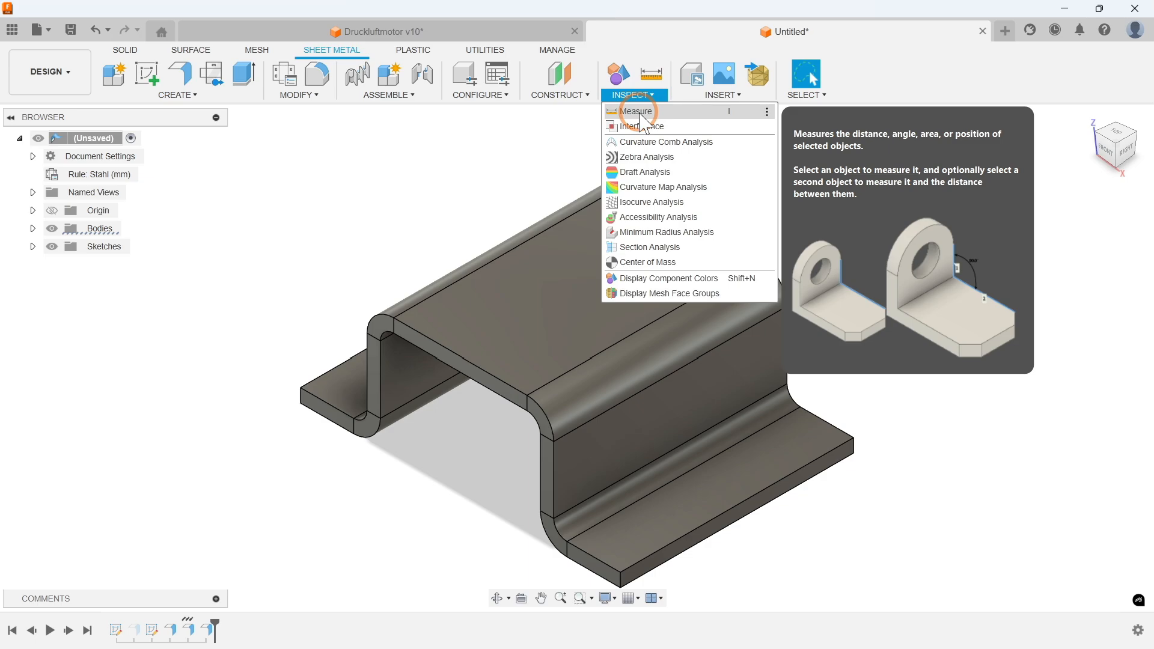
click(406, 371)
shift+middle_drag(406, 372, 565, 428)
click(681, 363)
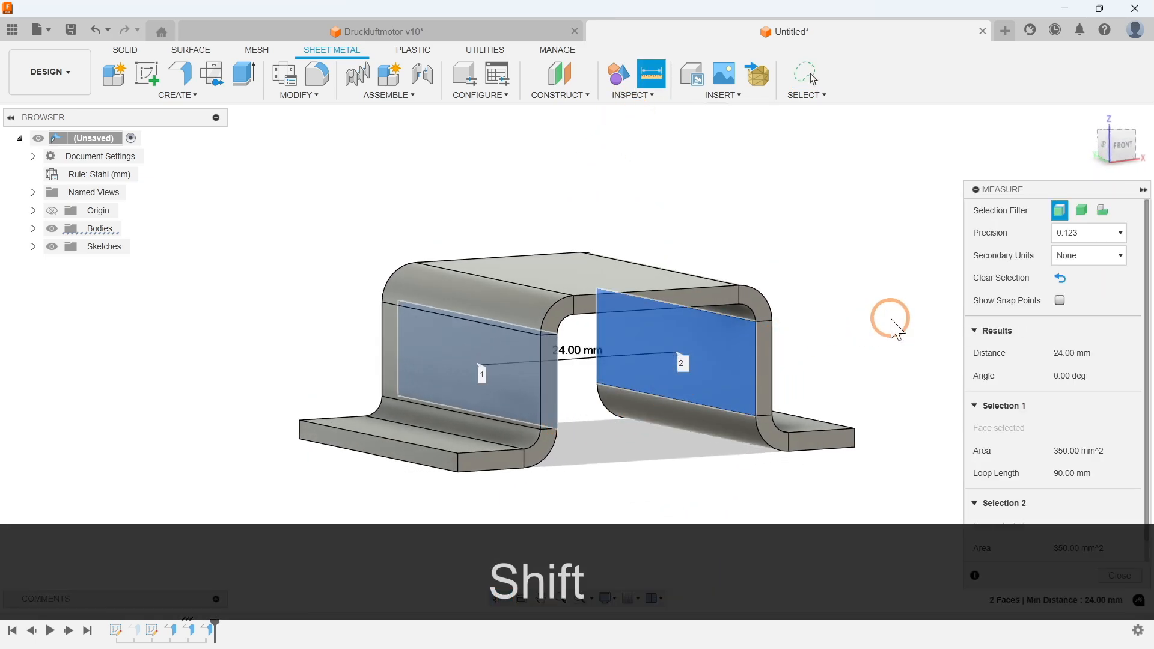
Step: Measure the height from the underside of the left foot flange to the underside of the top plate
click(1059, 278)
shift+middle_drag(613, 355, 407, 385)
click(407, 385)
click(571, 227)
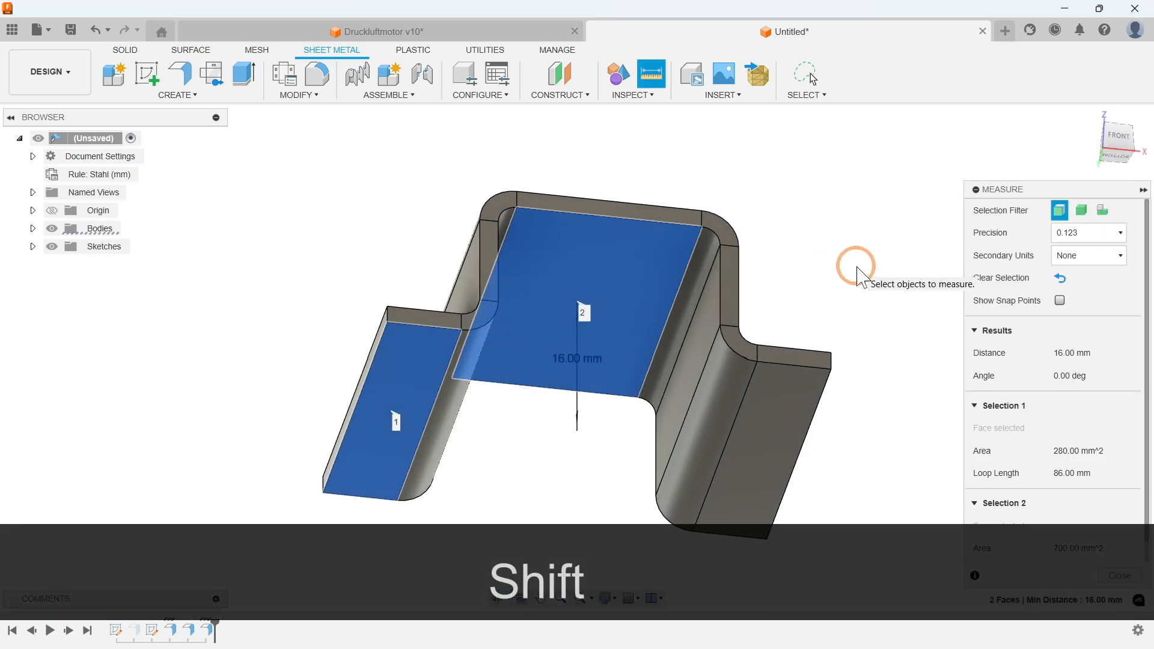
shift+middle_drag(853, 263, 834, 302)
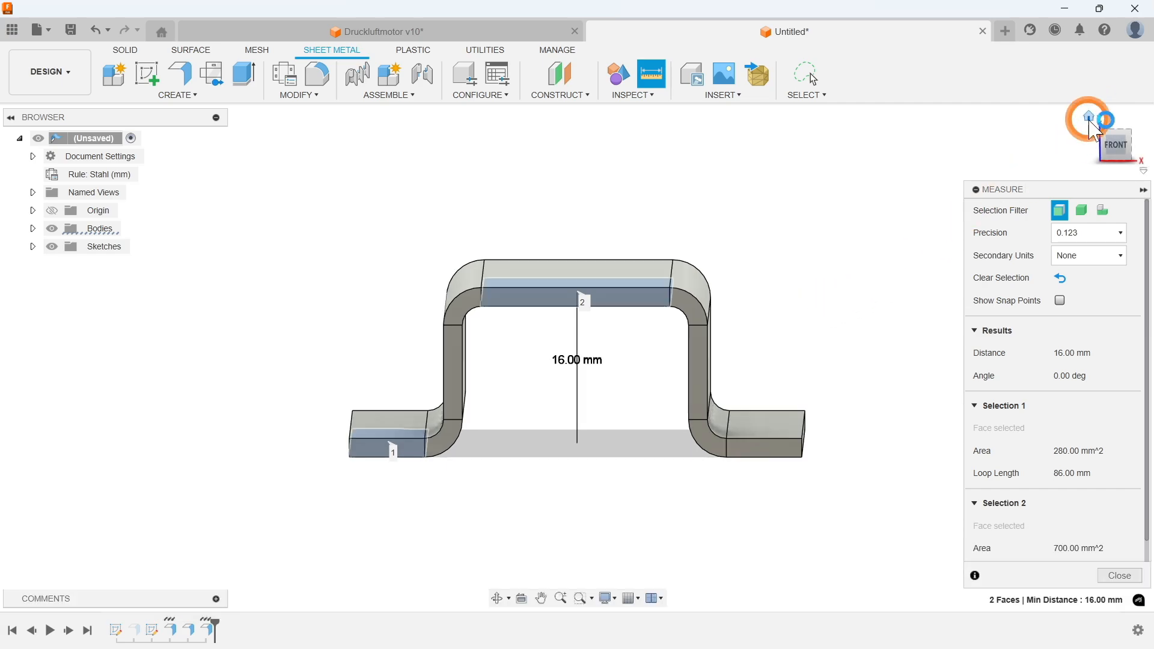
click(1089, 117)
key(Escape)
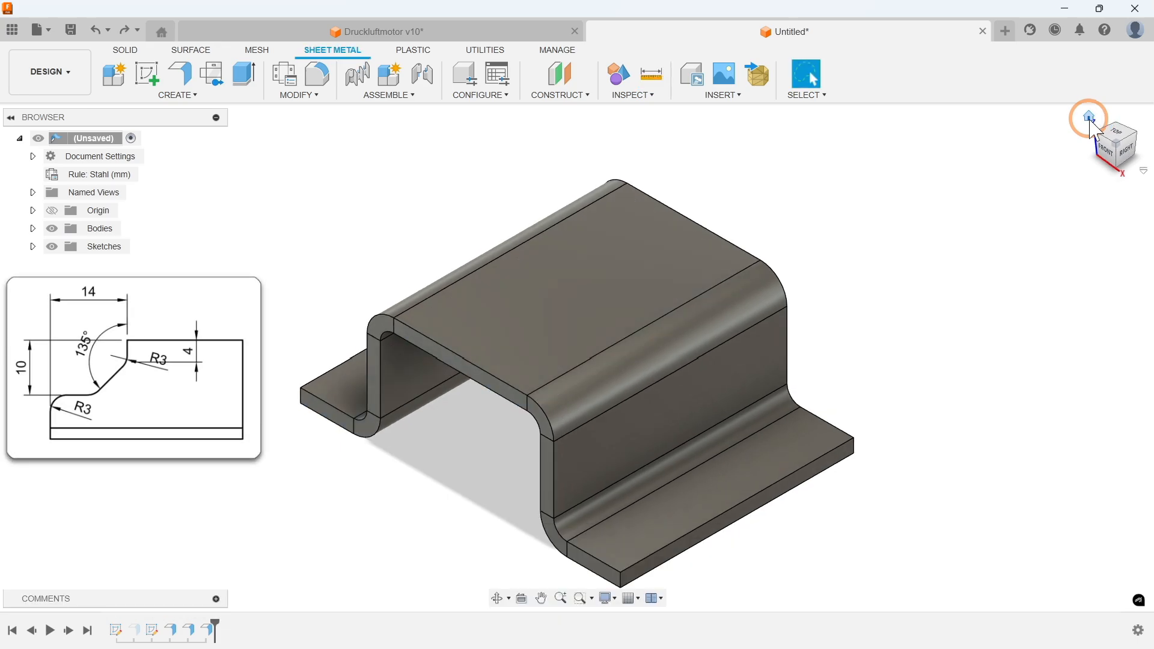
Step: Start a sketch on the right wall's outer face and draw a closed five-sided line profile over its upper front corner
click(139, 81)
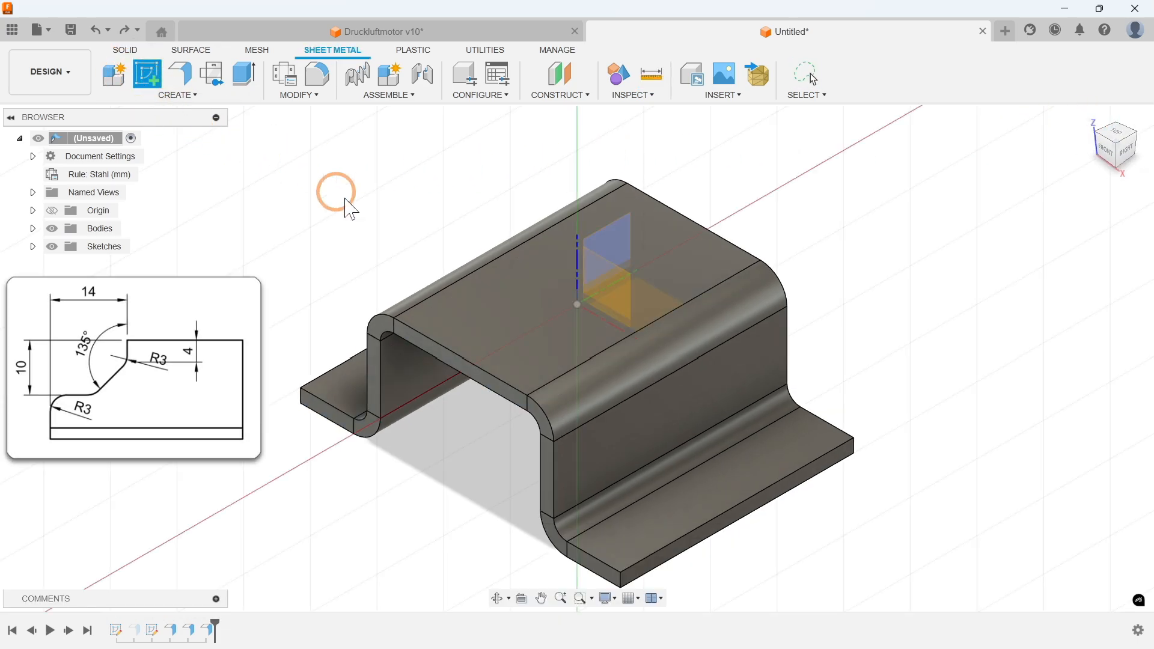
click(586, 441)
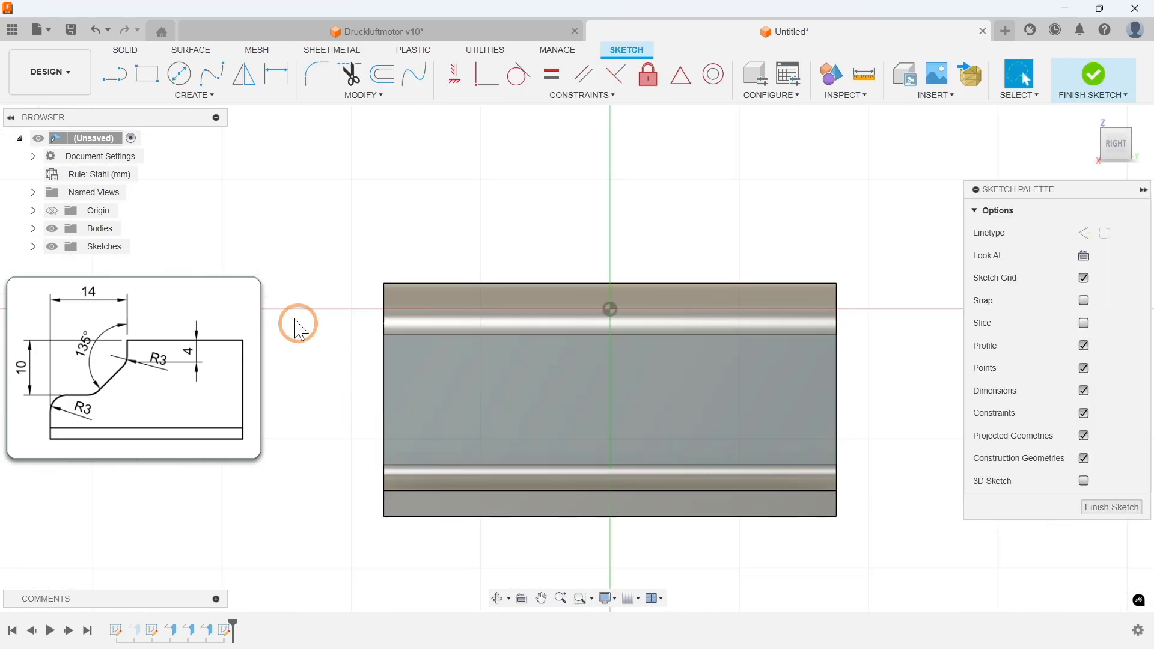
click(114, 74)
click(382, 383)
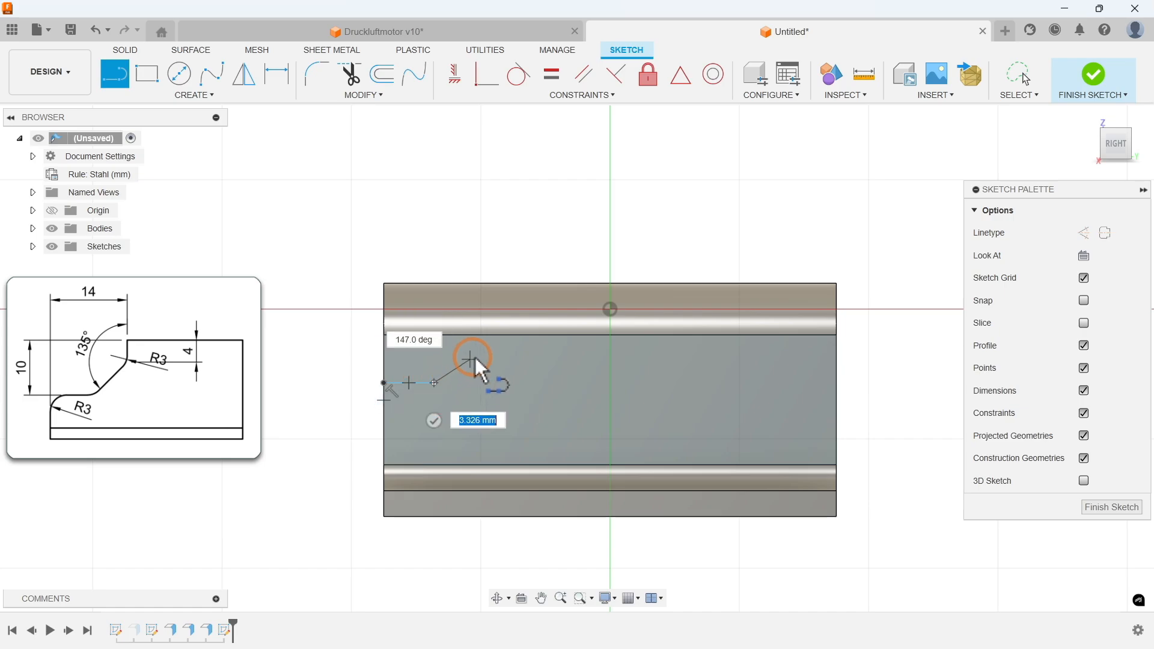
click(499, 345)
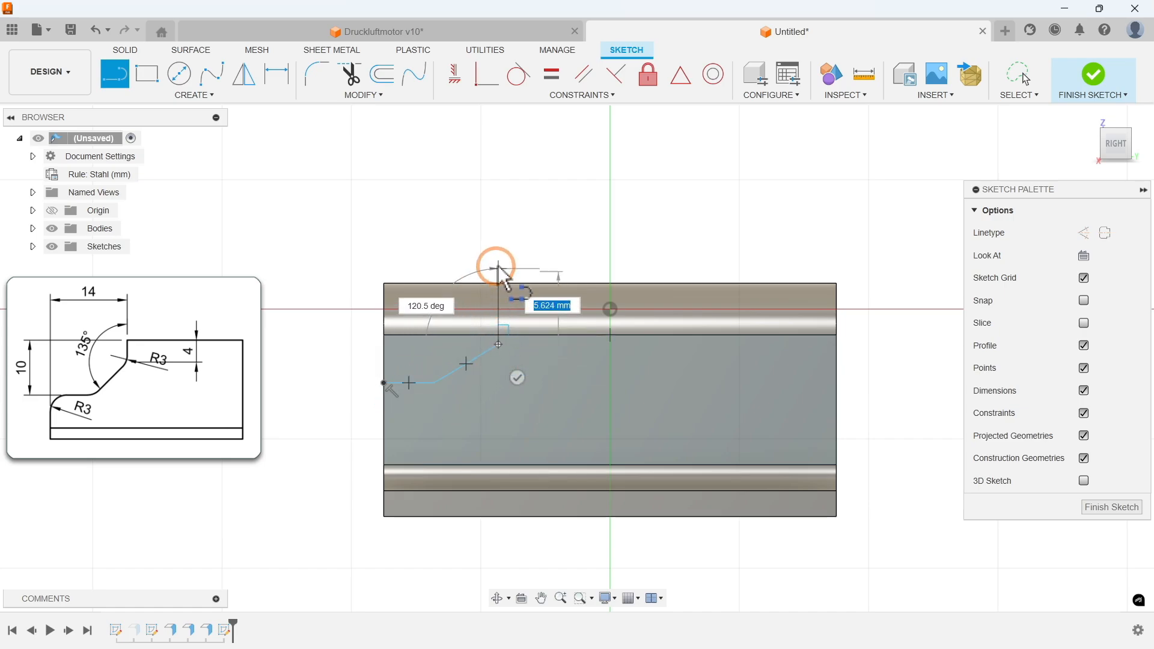
click(499, 256)
click(374, 255)
click(384, 382)
key(Escape)
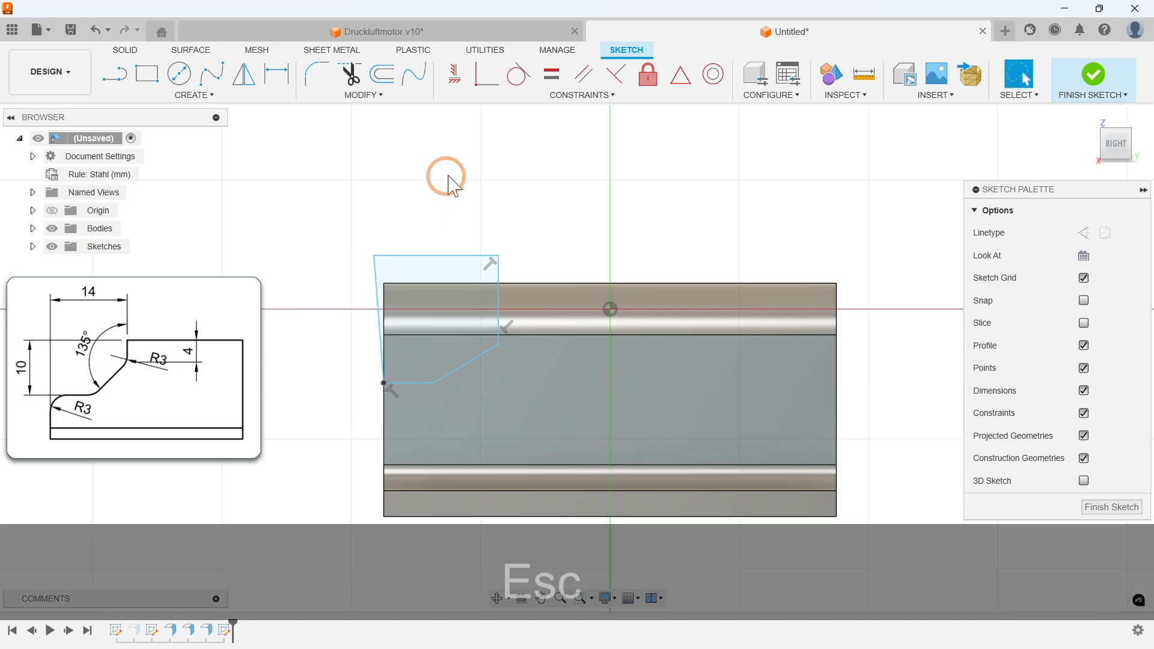
Step: Make the profile's front line vertical and its upper inner corner coincident with the bracket's top edge
click(460, 77)
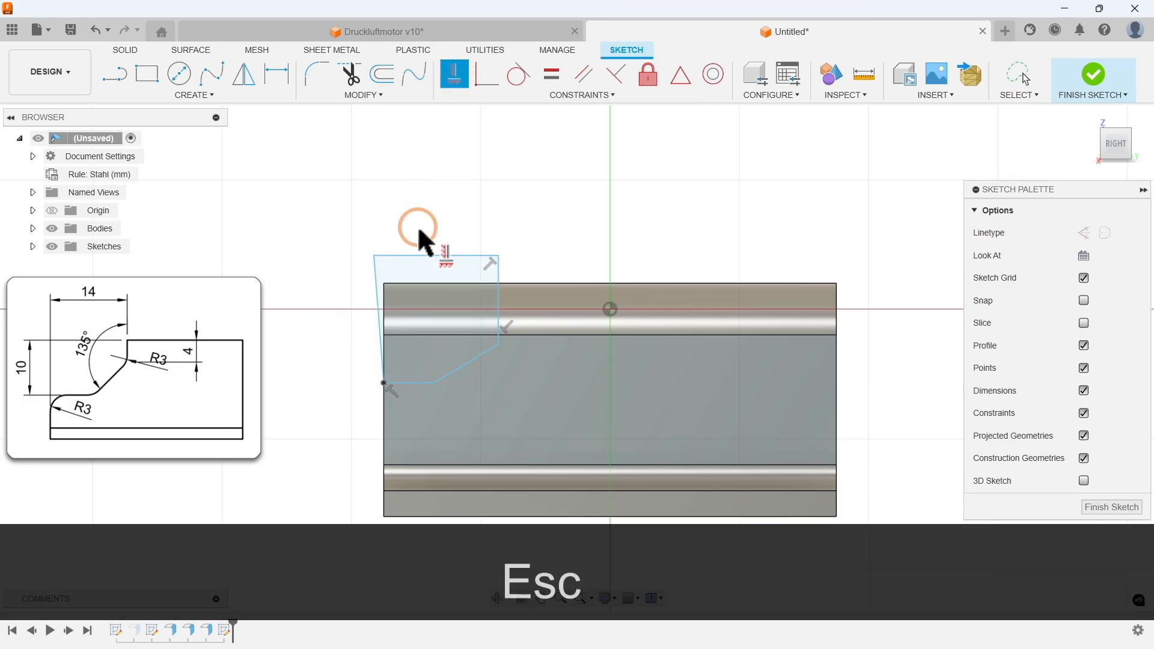
click(379, 304)
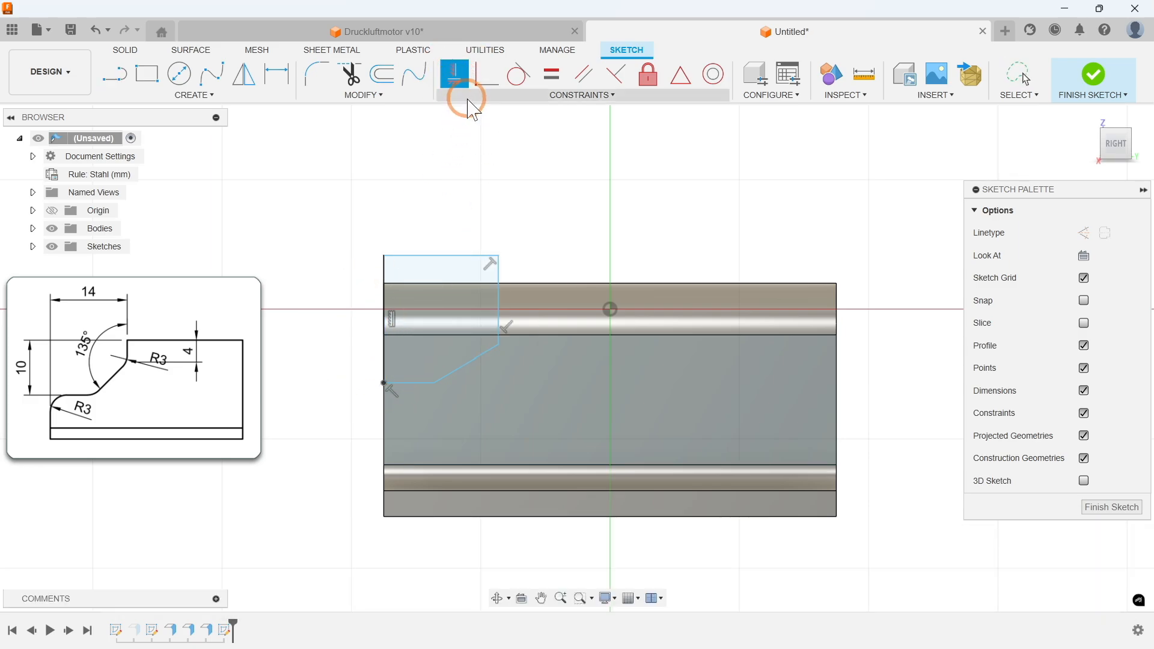
click(486, 75)
click(498, 254)
click(514, 282)
Step: Dimension the angle between the profile's sloped line and its inner vertical line at 135 degrees
scroll(459, 360, up, 1)
scroll(458, 367, up, 1)
key(d)
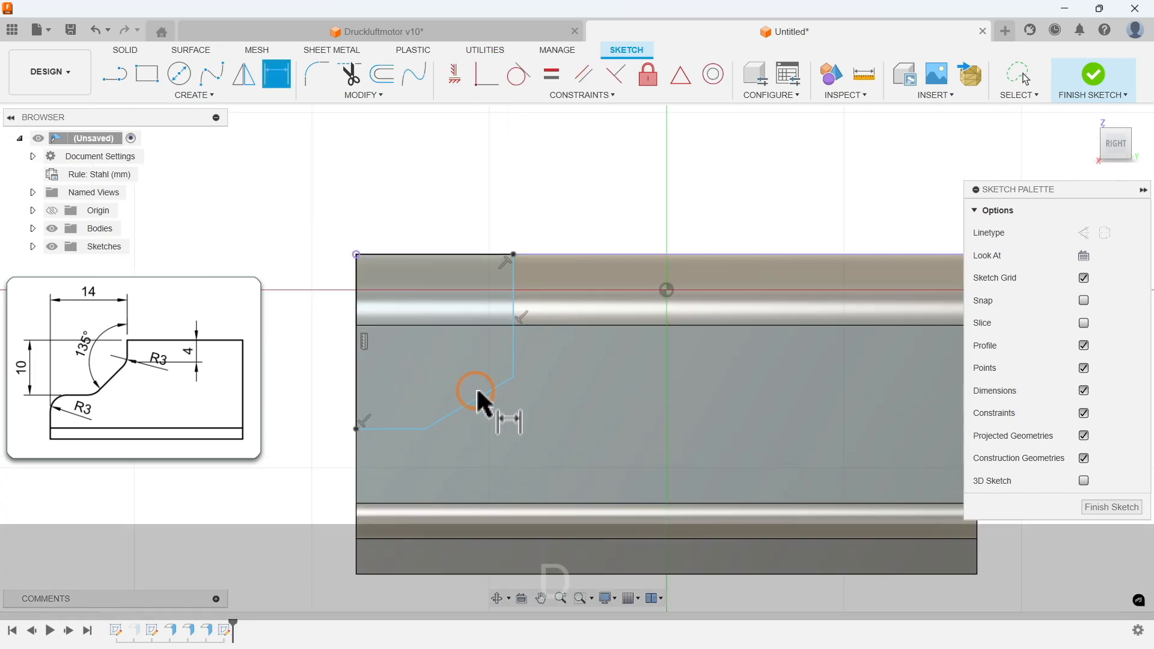
click(475, 391)
click(502, 355)
click(470, 349)
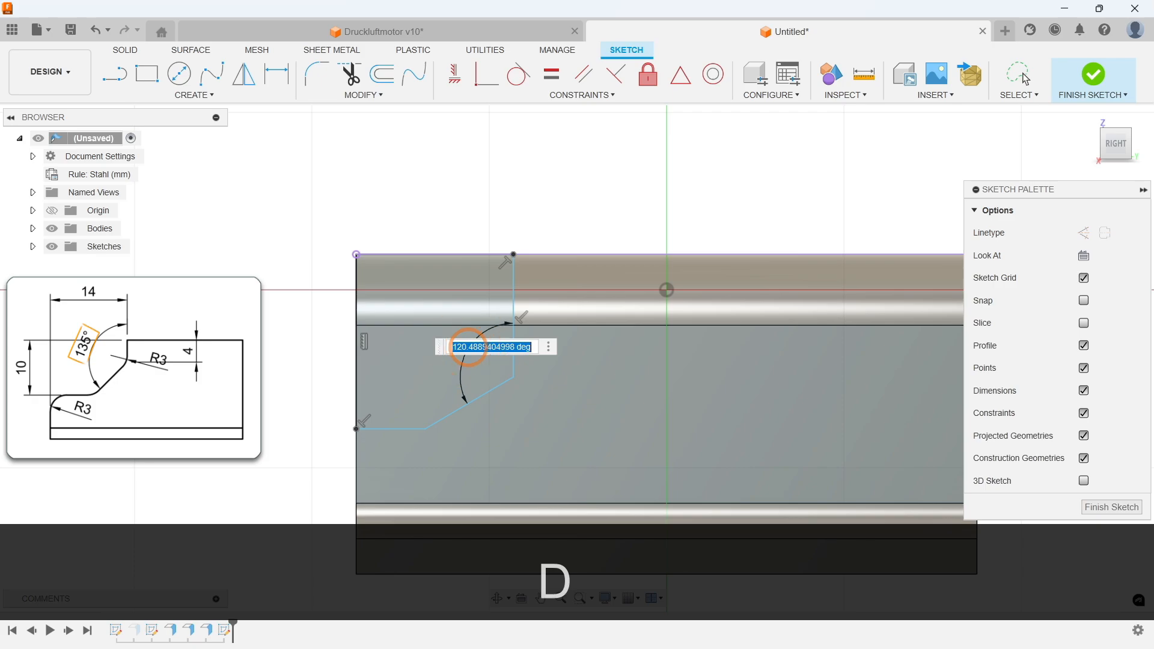
text(135)
key(Return)
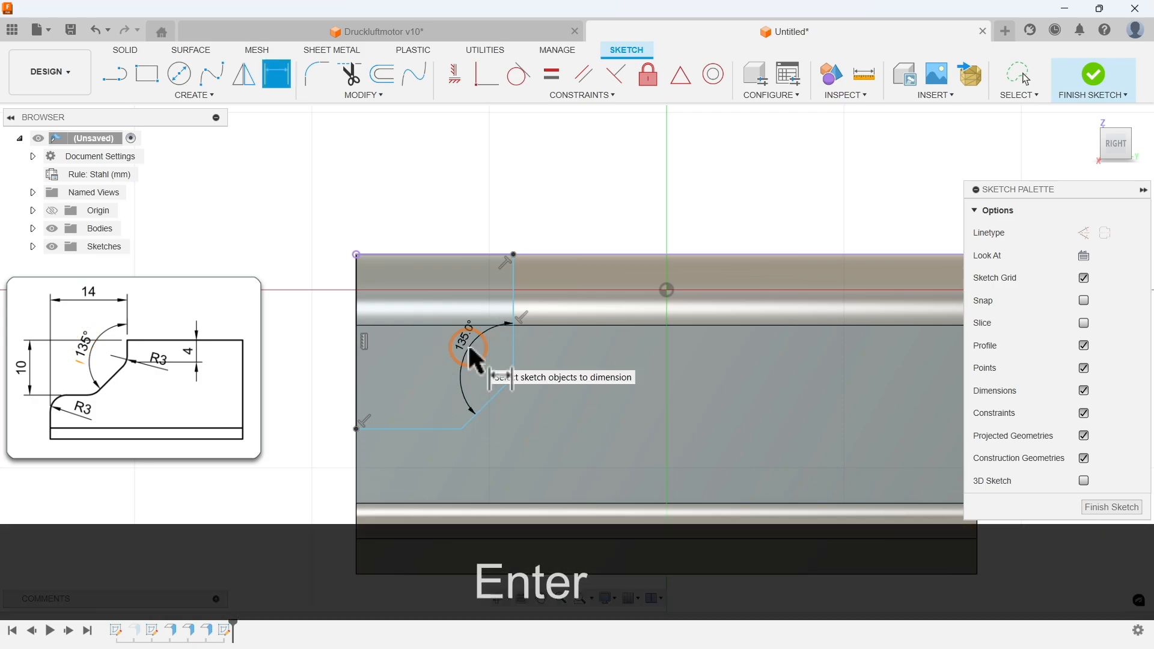
Step: Dimension the inner vertical line's lower endpoint 4 mm below the top edge and the lower horizontal line 10 mm below the top line
click(532, 354)
click(544, 255)
click(574, 303)
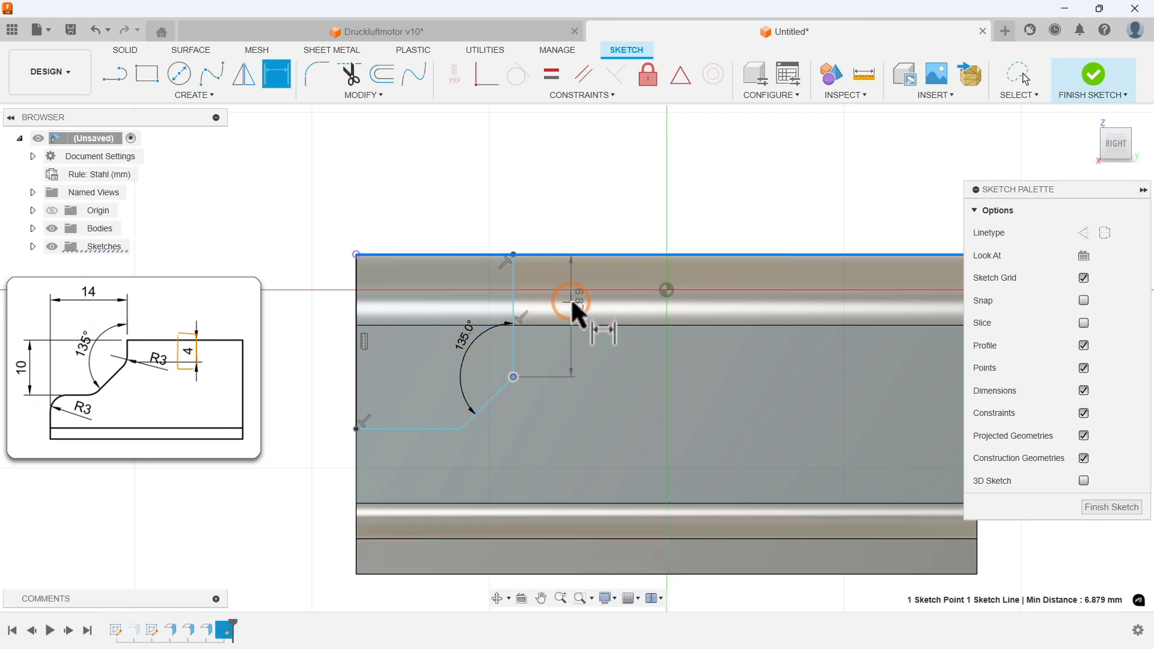
text(4)
key(Return)
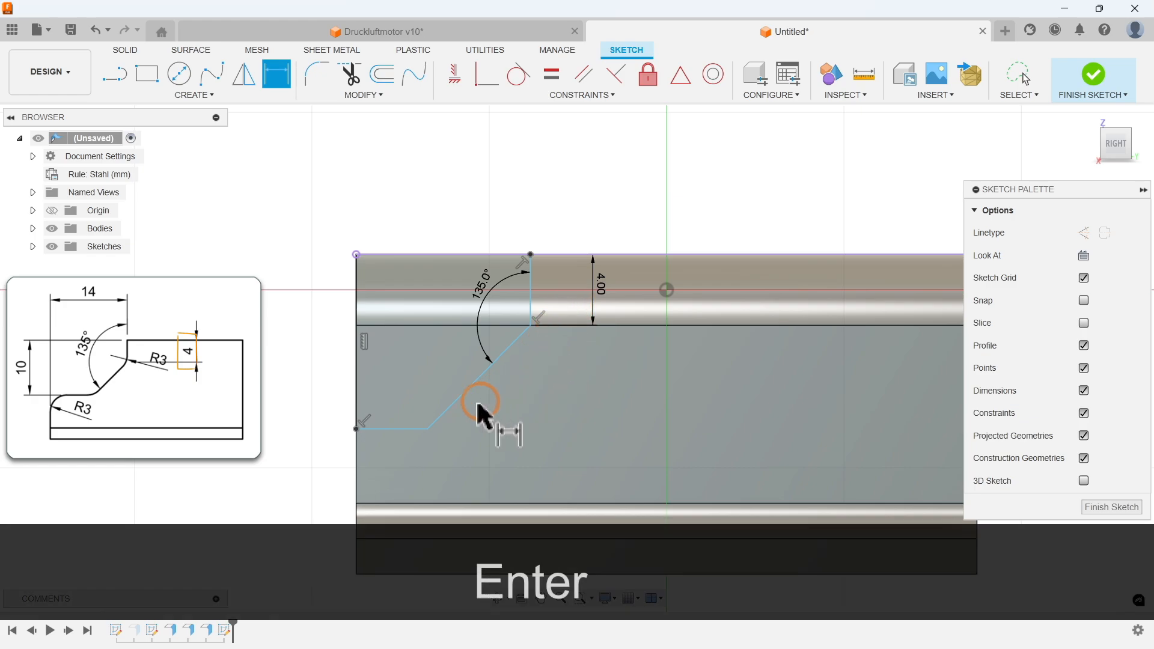
click(397, 429)
click(459, 255)
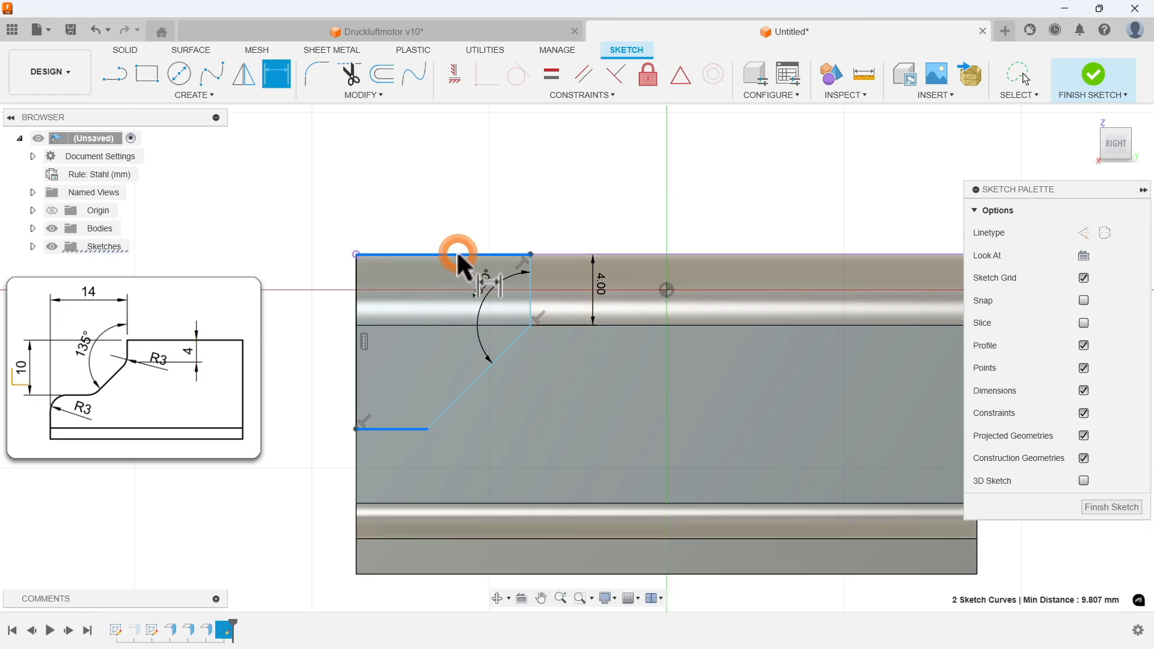
click(282, 336)
text(10)
key(Return)
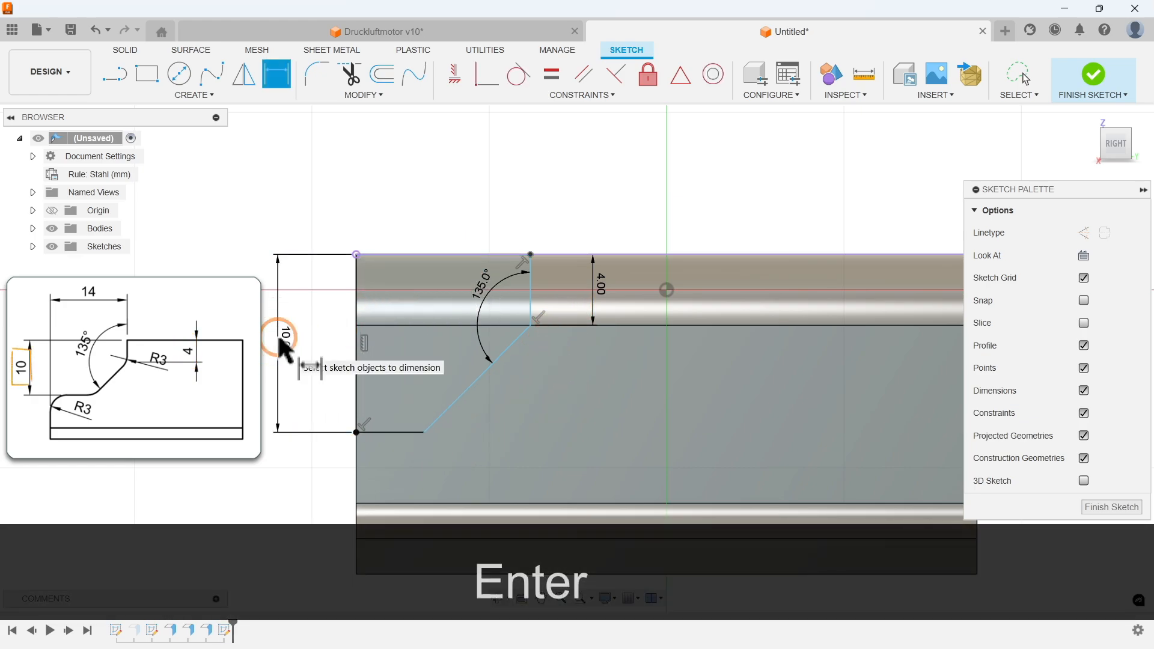
Step: Dimension the distance between the profile's front line and inner vertical line at 14 mm and finish the sketch
click(357, 347)
click(530, 300)
click(443, 191)
text(14)
key(Return)
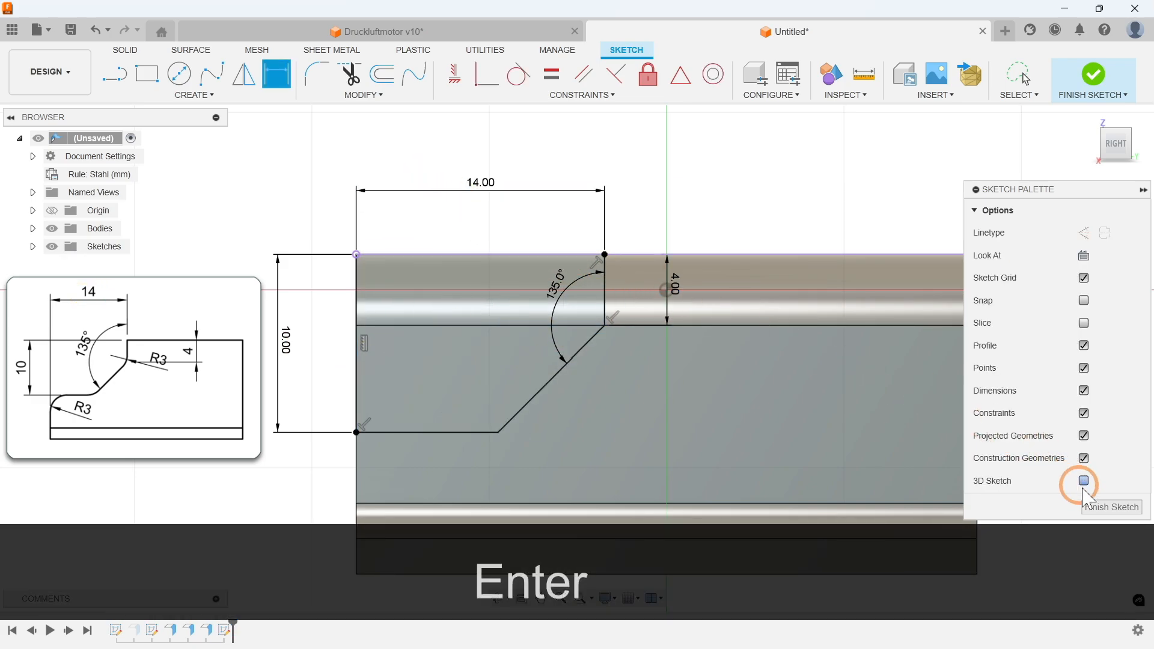
click(1111, 508)
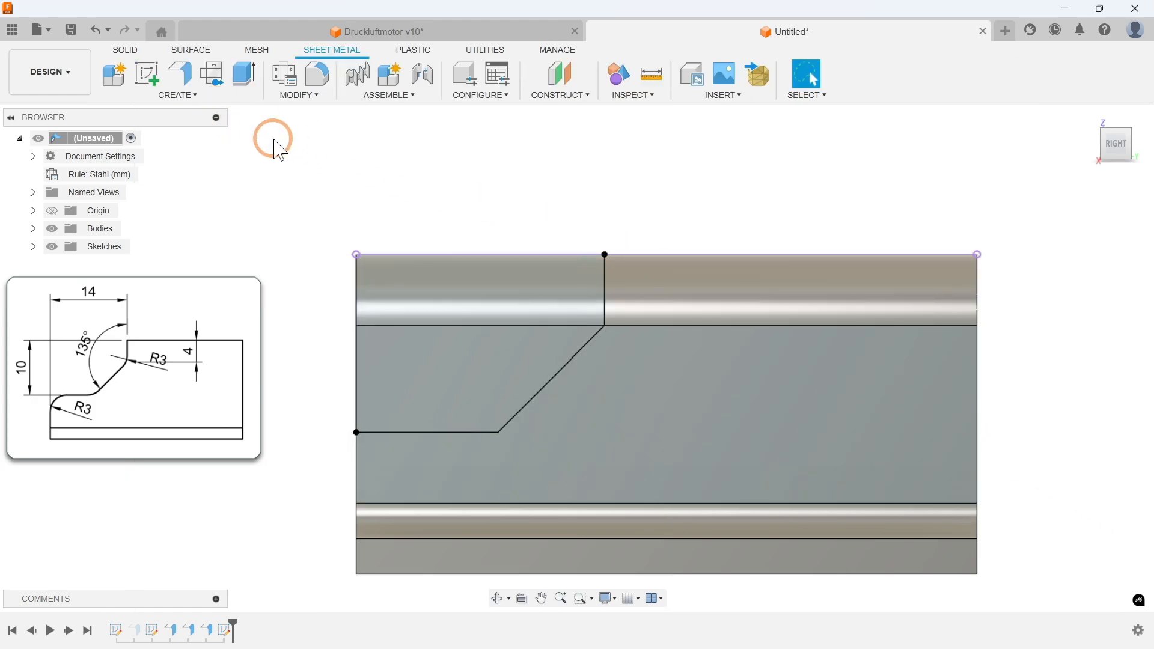
Step: Cut the stepped corner profile through both side walls of the bracket with Extrude, using the All extent
key(e)
click(461, 363)
click(467, 294)
scroll(642, 276, down, 2)
shift+middle_drag(642, 276, 794, 349)
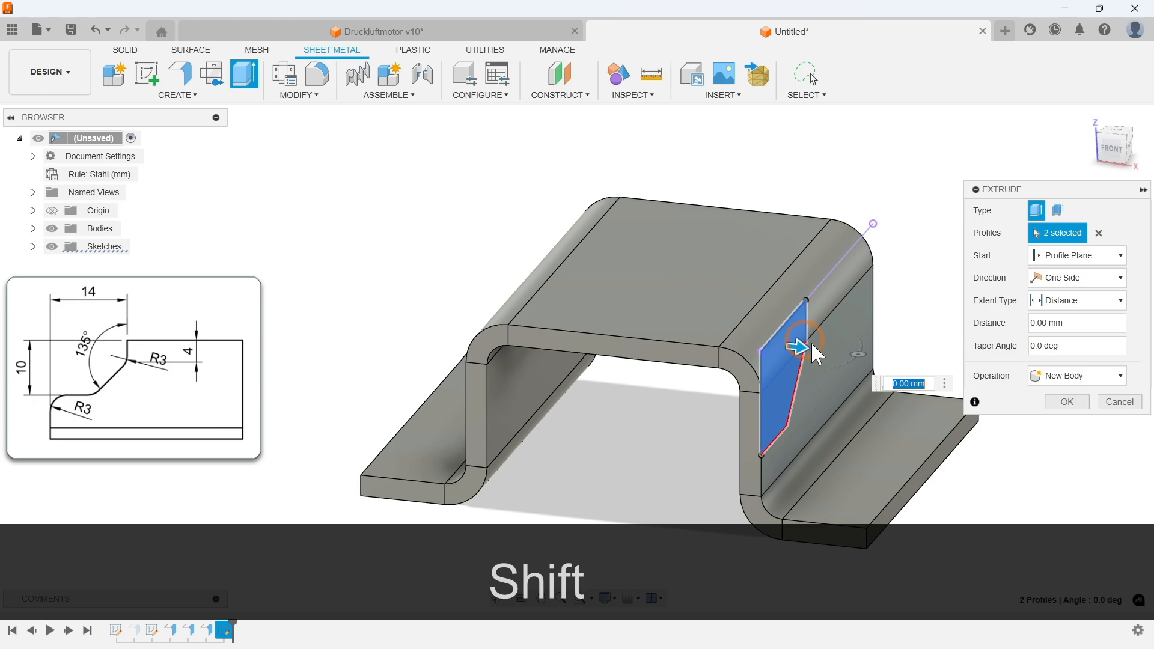
drag(798, 353, 381, 303)
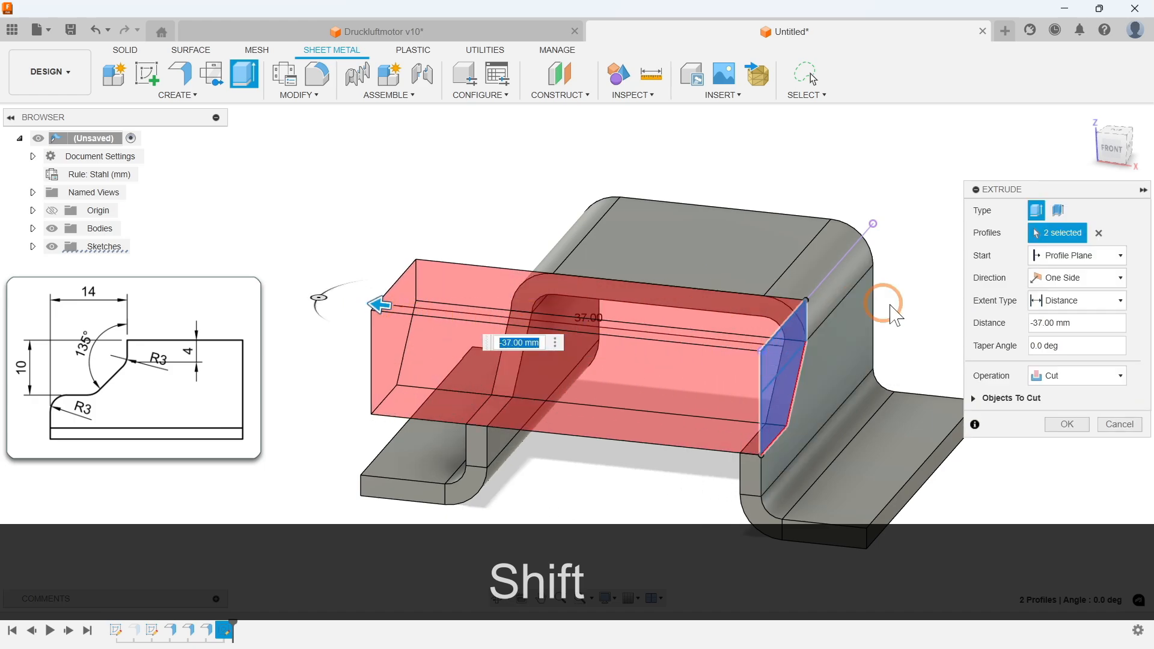
click(1072, 305)
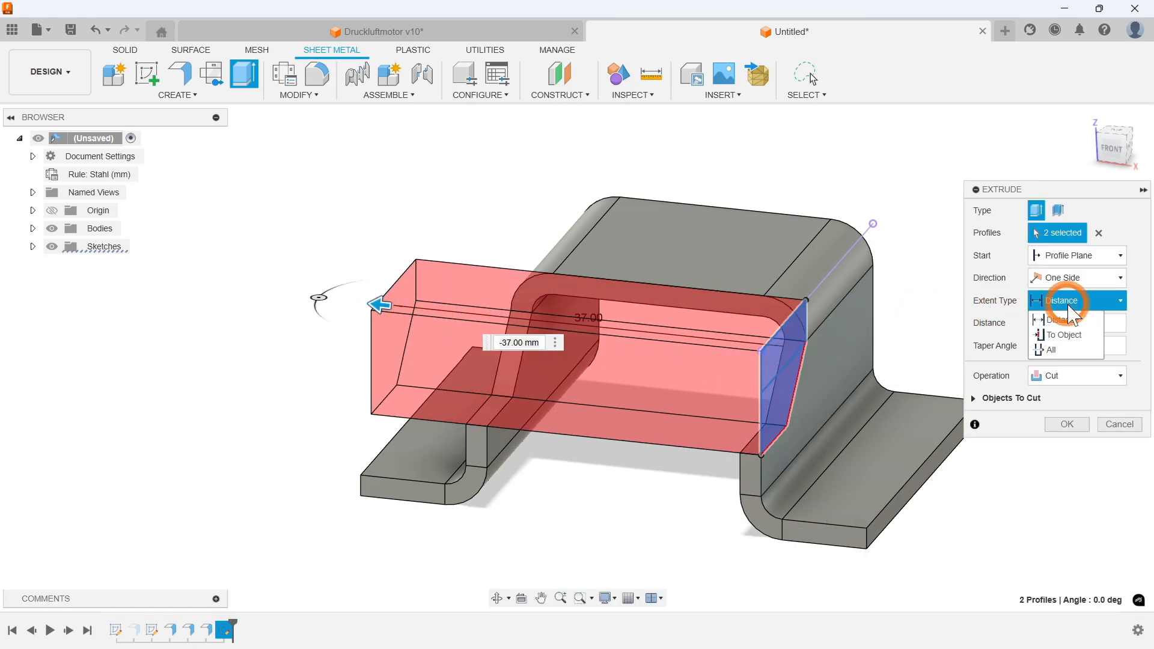
click(1055, 348)
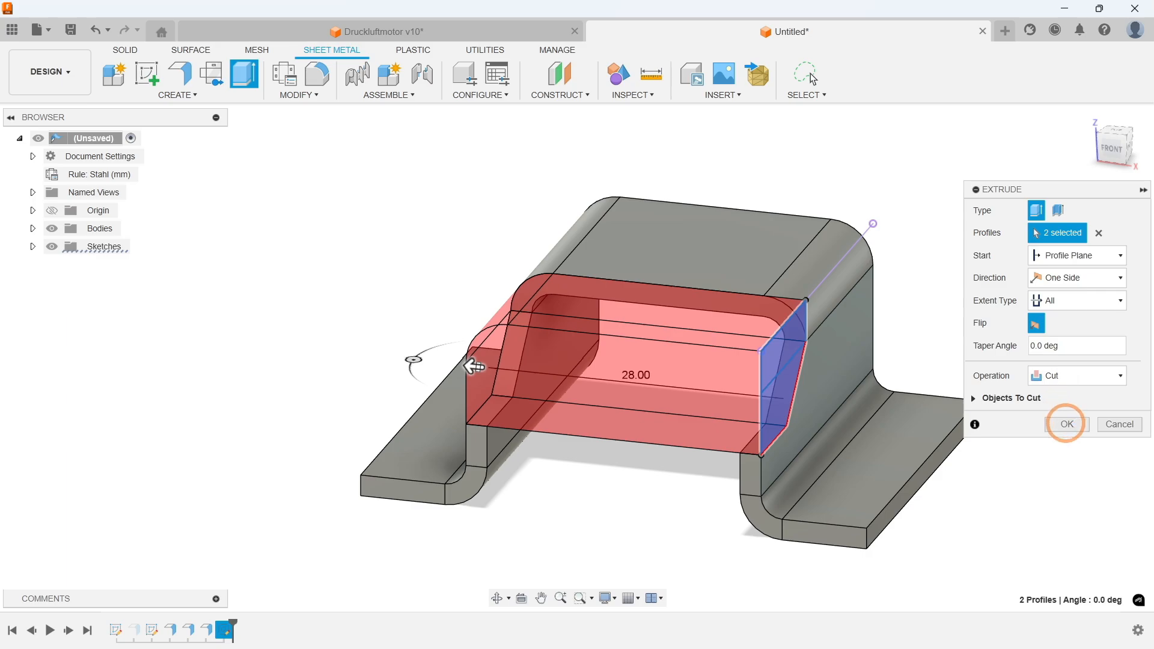
click(1067, 424)
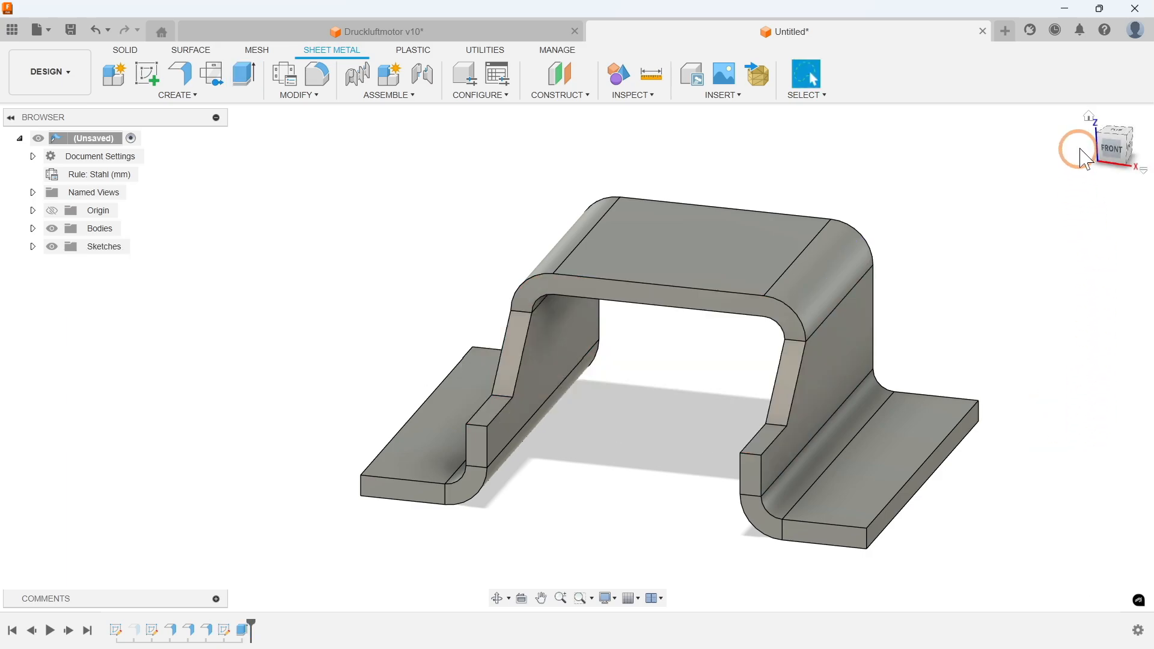
Step: Fillet the six vertex edges of both stepped cut-outs and the four outer corners of the mounting flanges with a 3 mm radius
click(1089, 117)
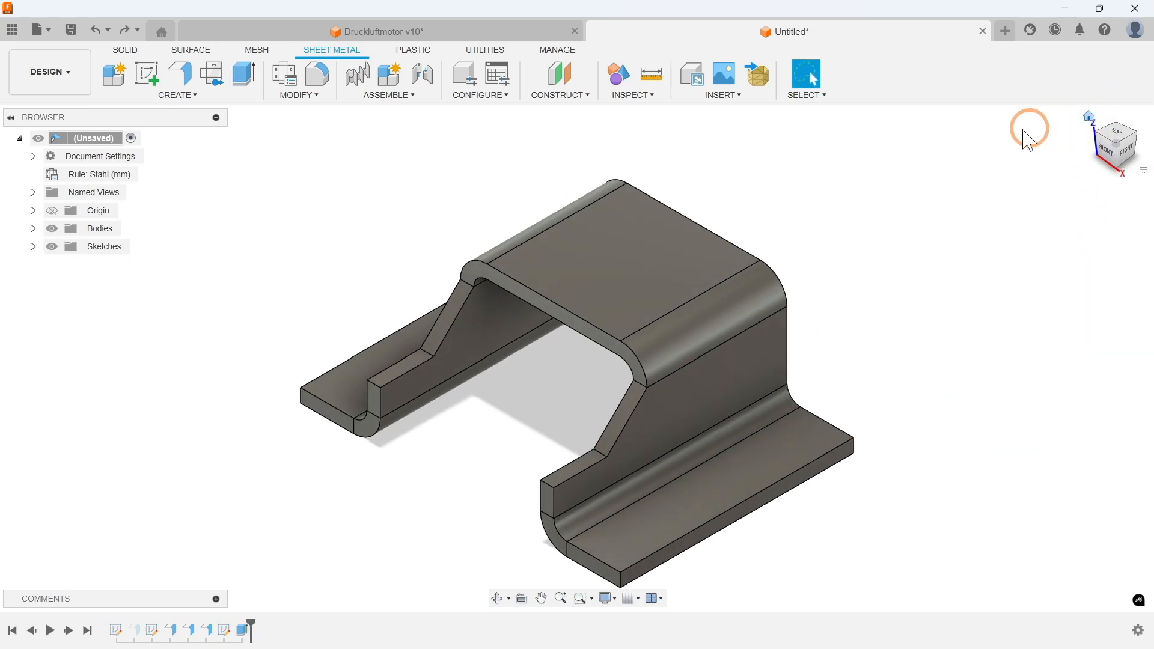
click(316, 74)
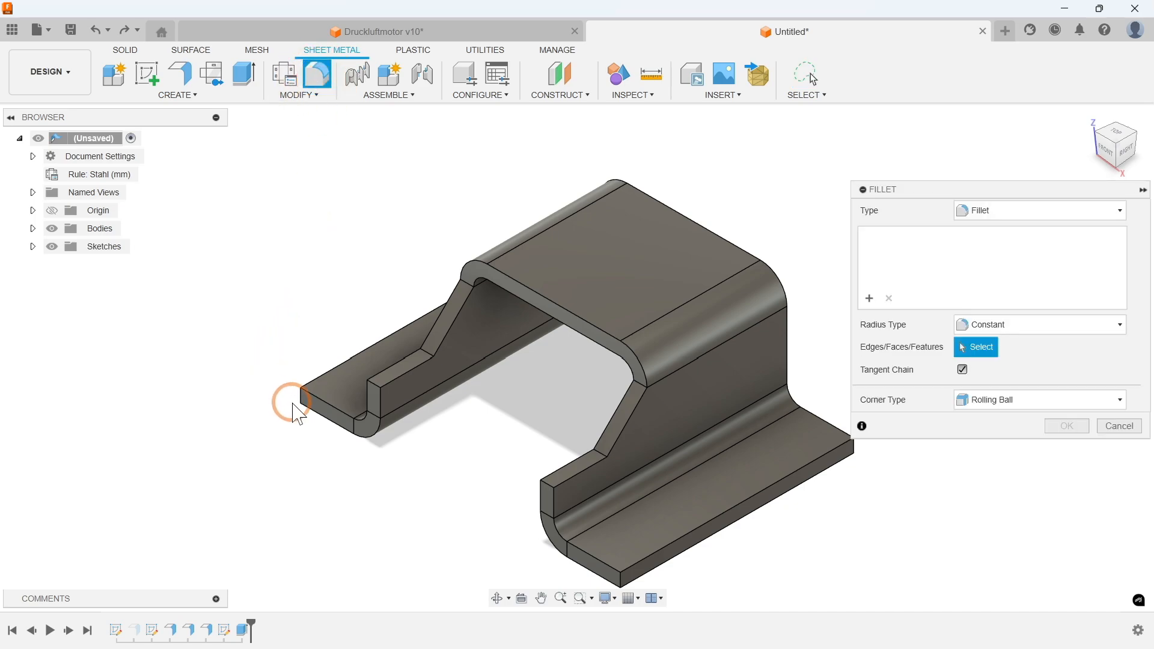
click(301, 400)
click(372, 386)
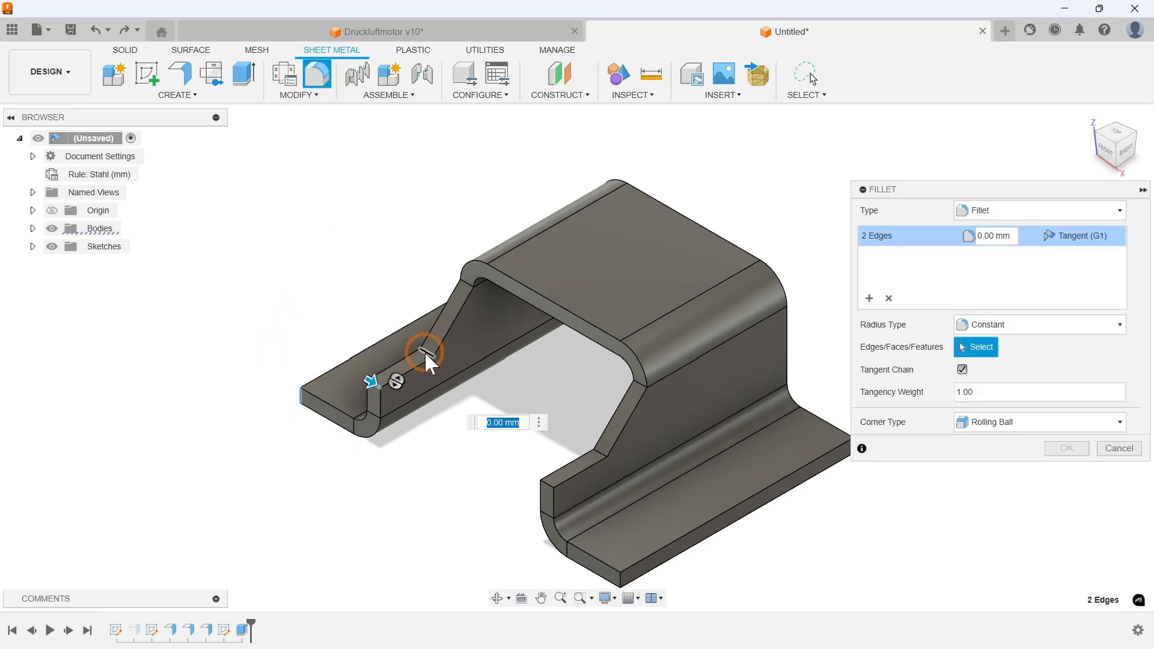
click(461, 292)
click(462, 282)
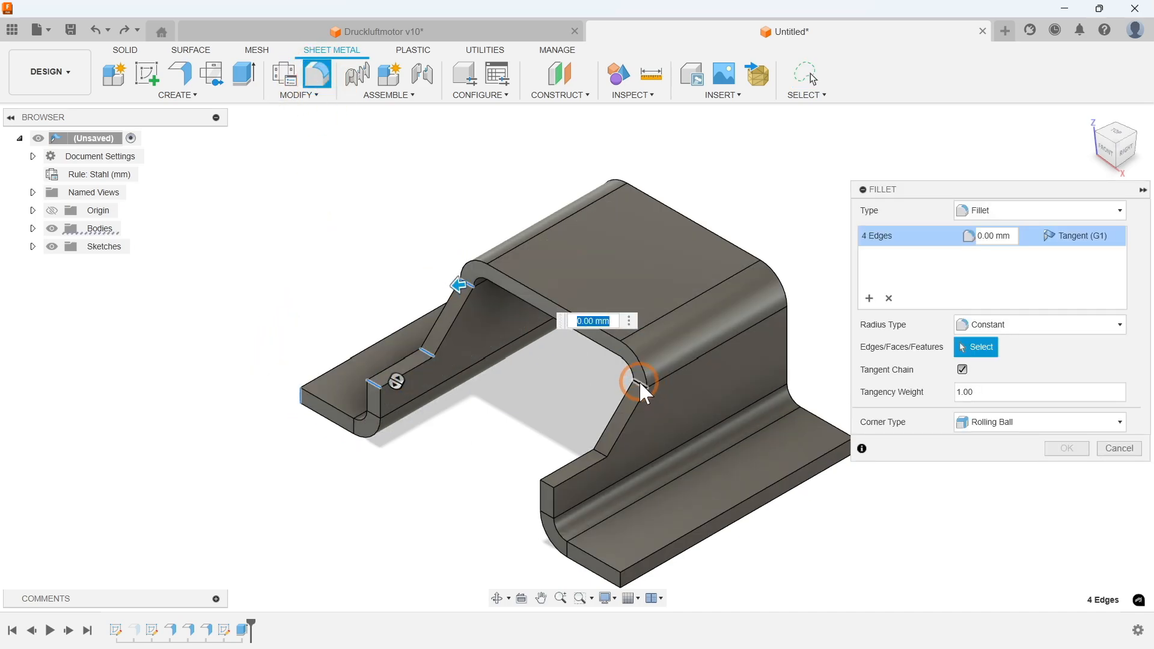
click(641, 382)
click(598, 448)
click(547, 482)
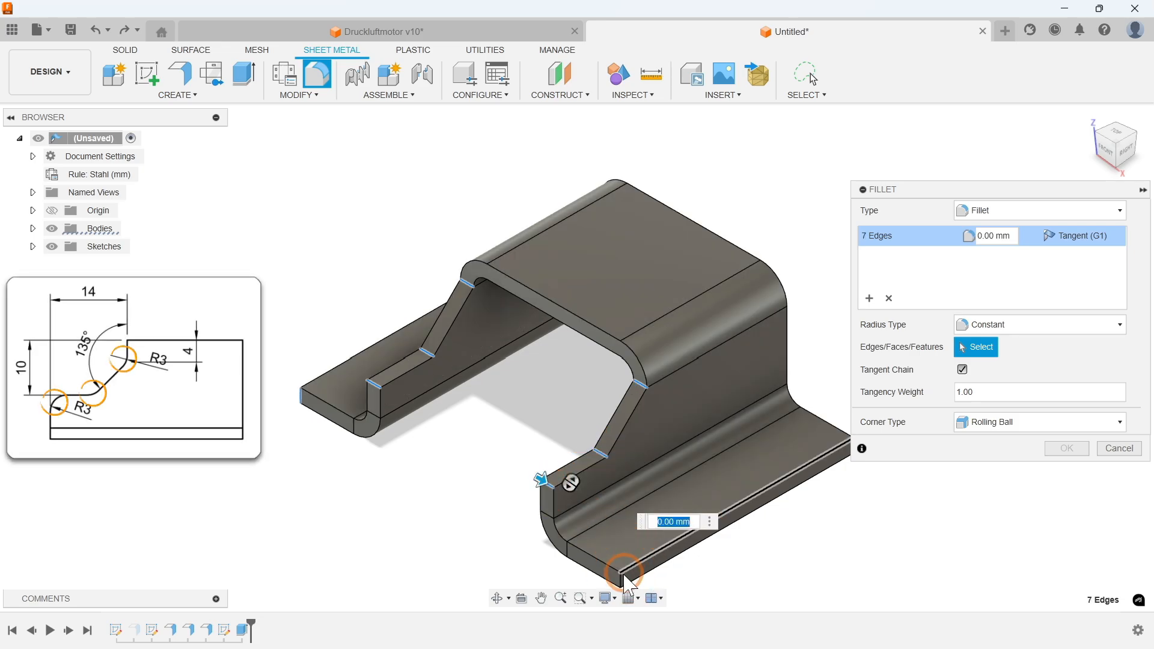
click(831, 464)
shift+middle_drag(832, 464, 625, 477)
click(784, 470)
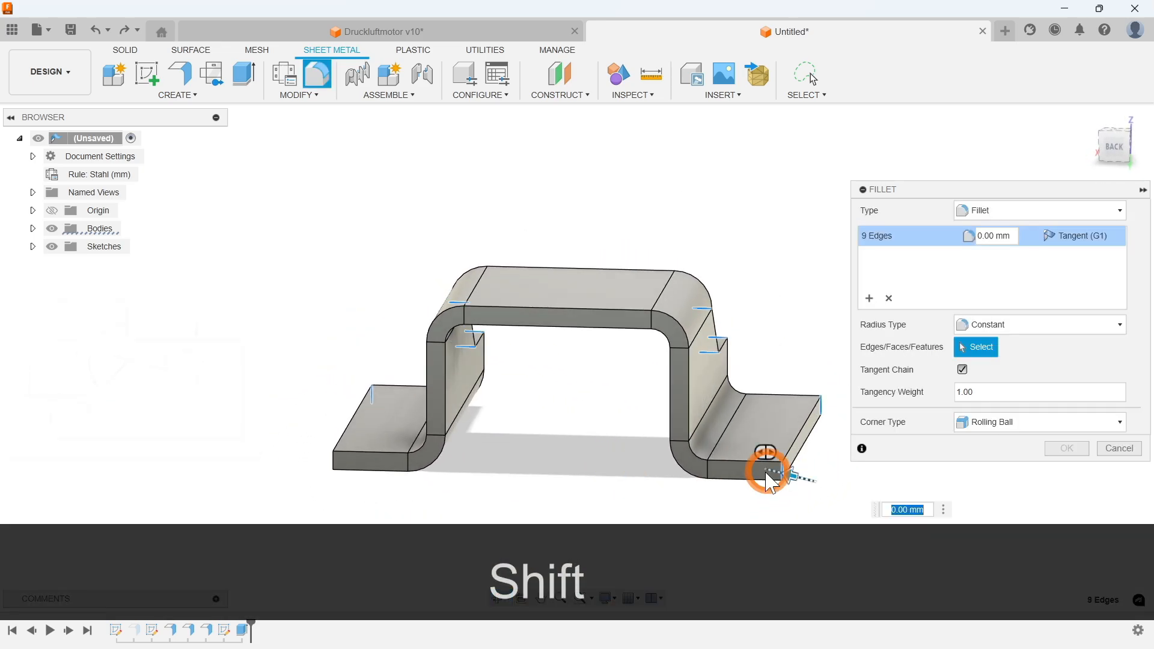
click(334, 459)
text(3)
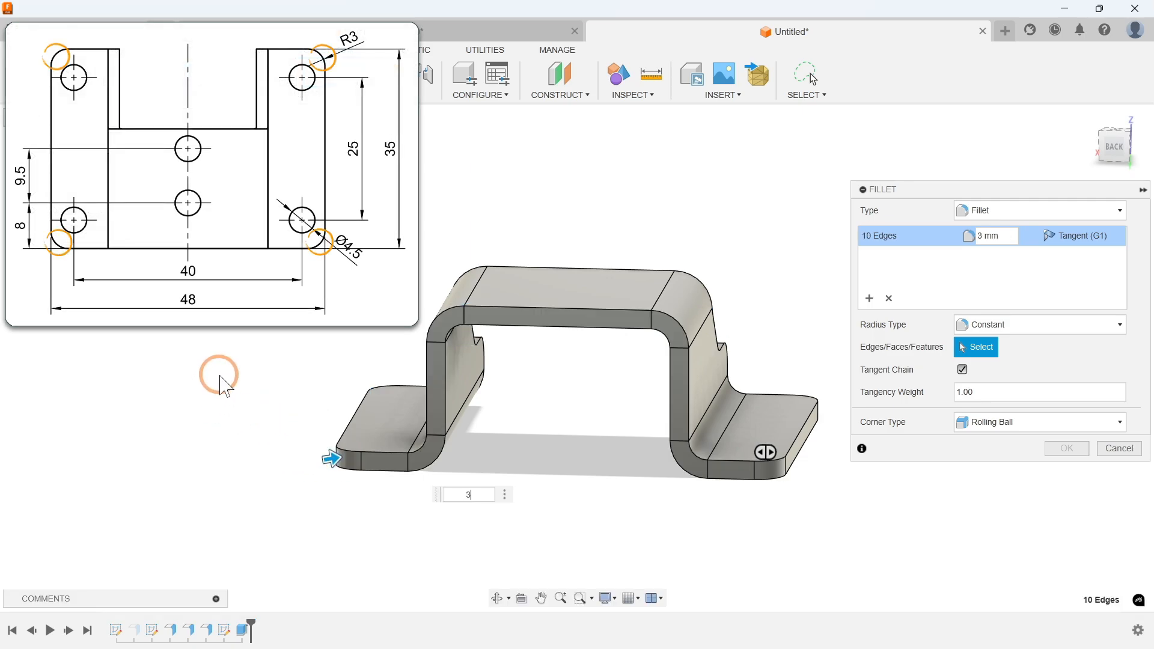
key(Return)
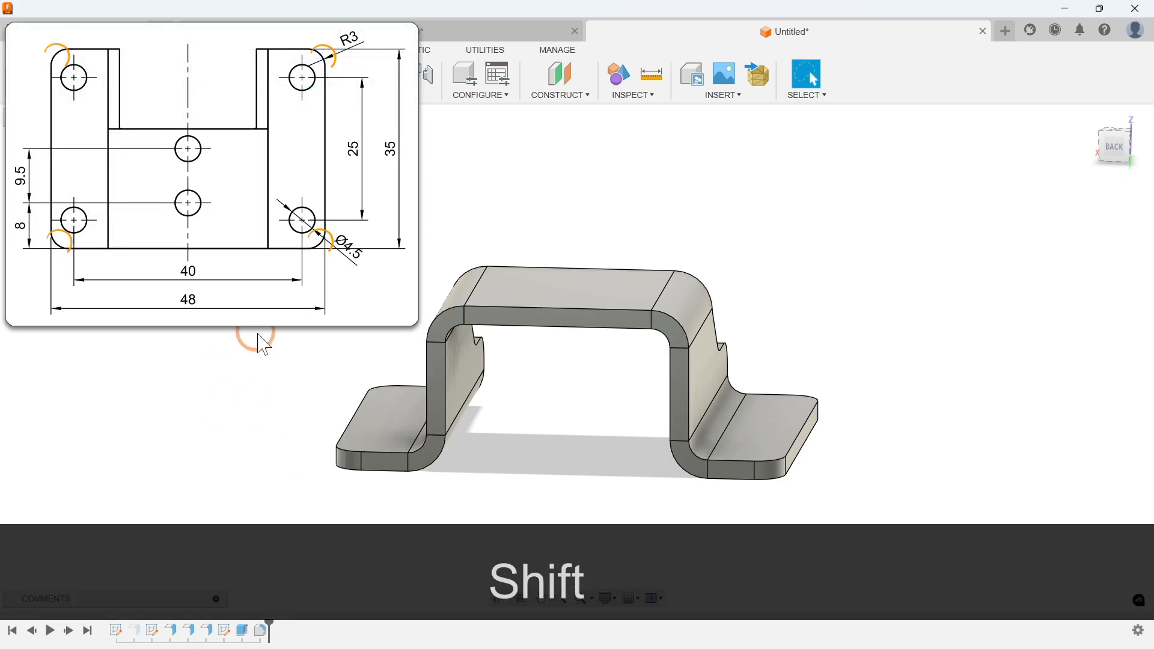
Step: Sketch a 40 by 25 mm construction center rectangle on the mounting flange's upper face, centered on the origin, and finish the sketch
shift+middle_drag(247, 330, 478, 353)
click(1089, 116)
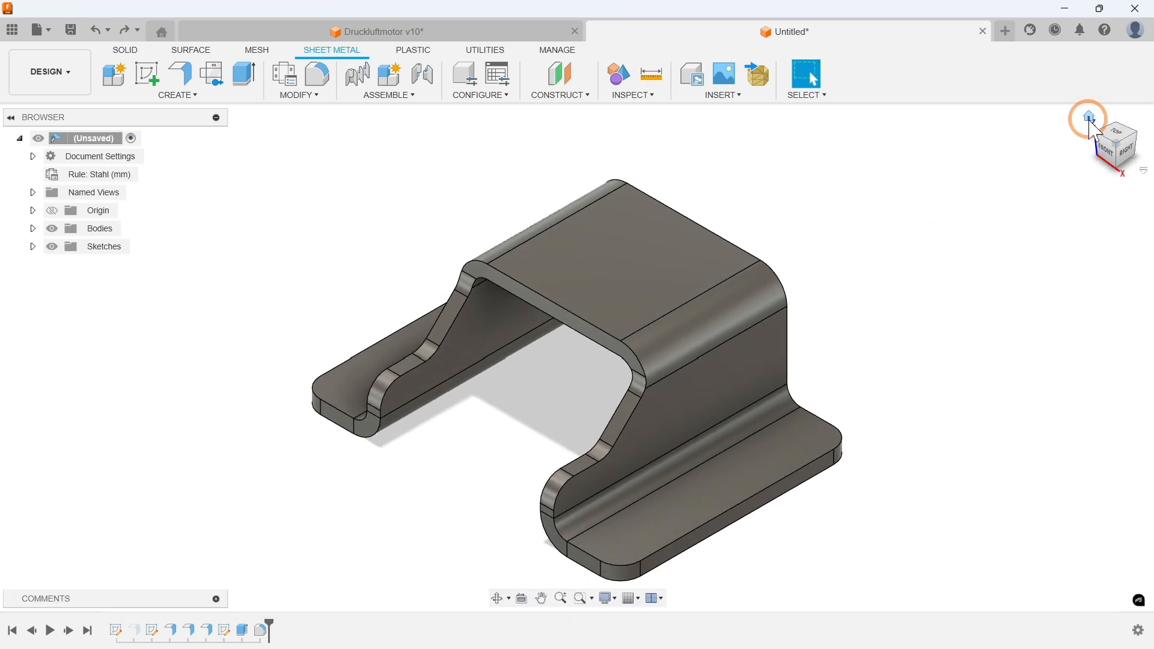
right_click(783, 431)
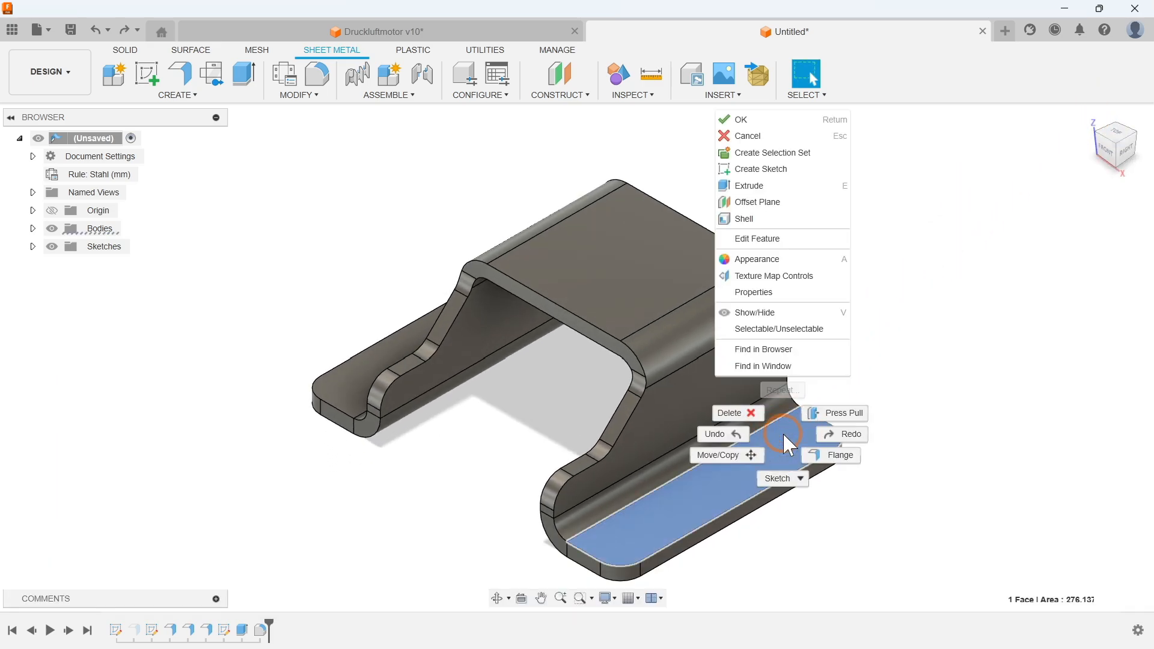
click(788, 170)
click(212, 100)
mouse_move(181, 130)
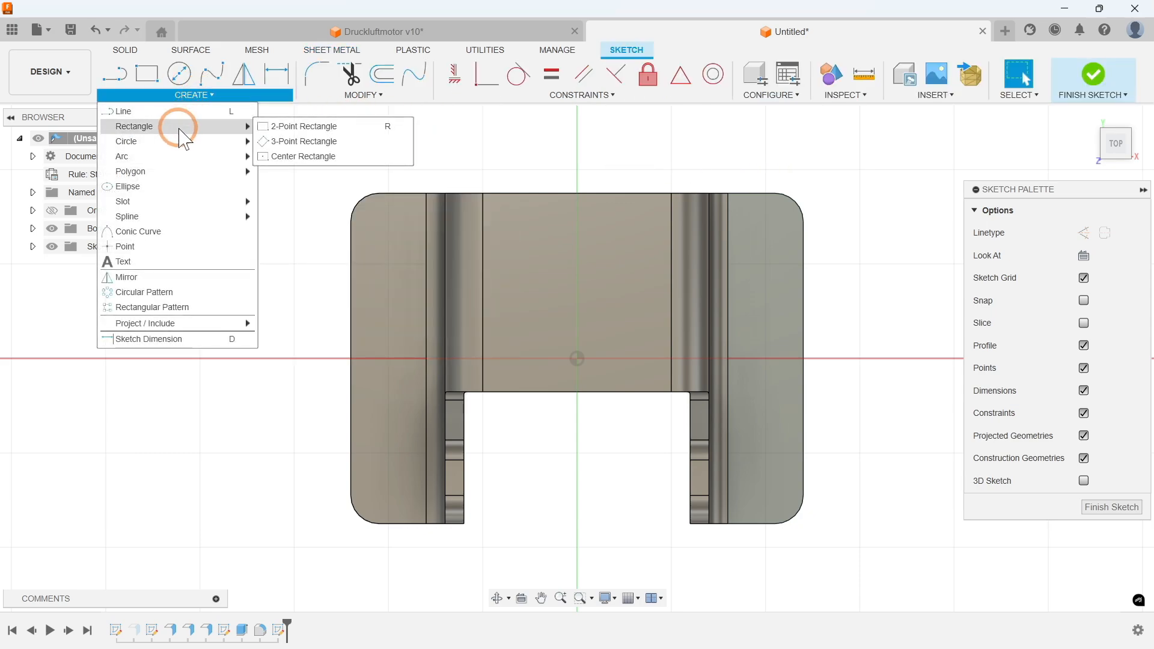
click(304, 156)
click(1083, 285)
click(577, 359)
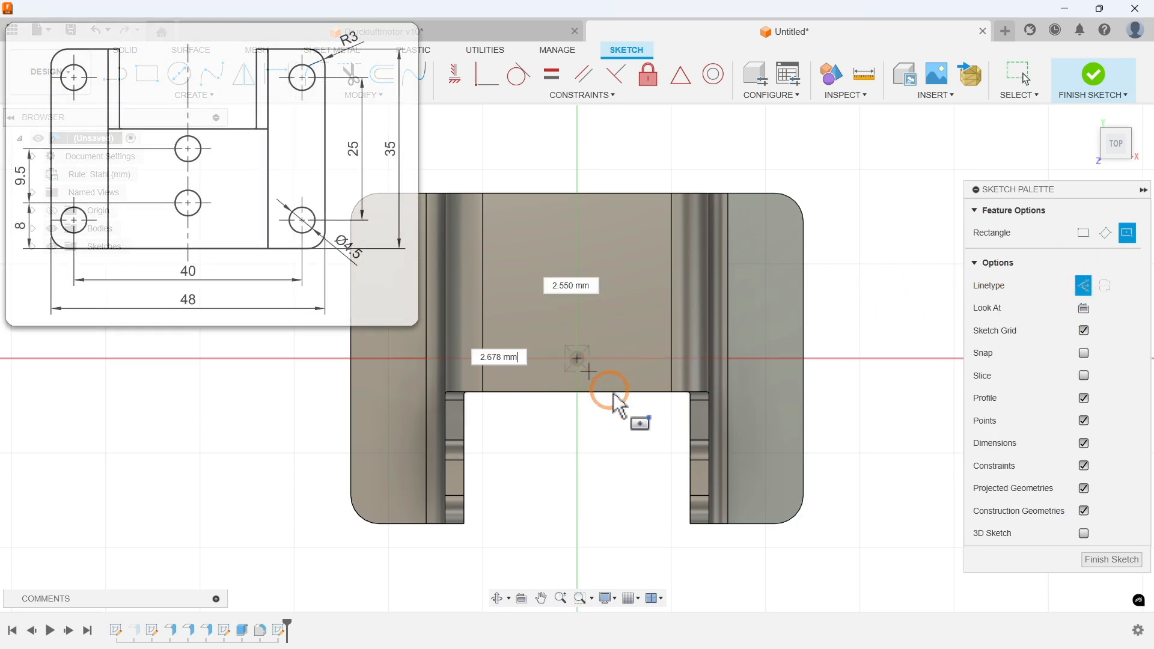
text(40)
key(Tab)
text(25)
key(Return)
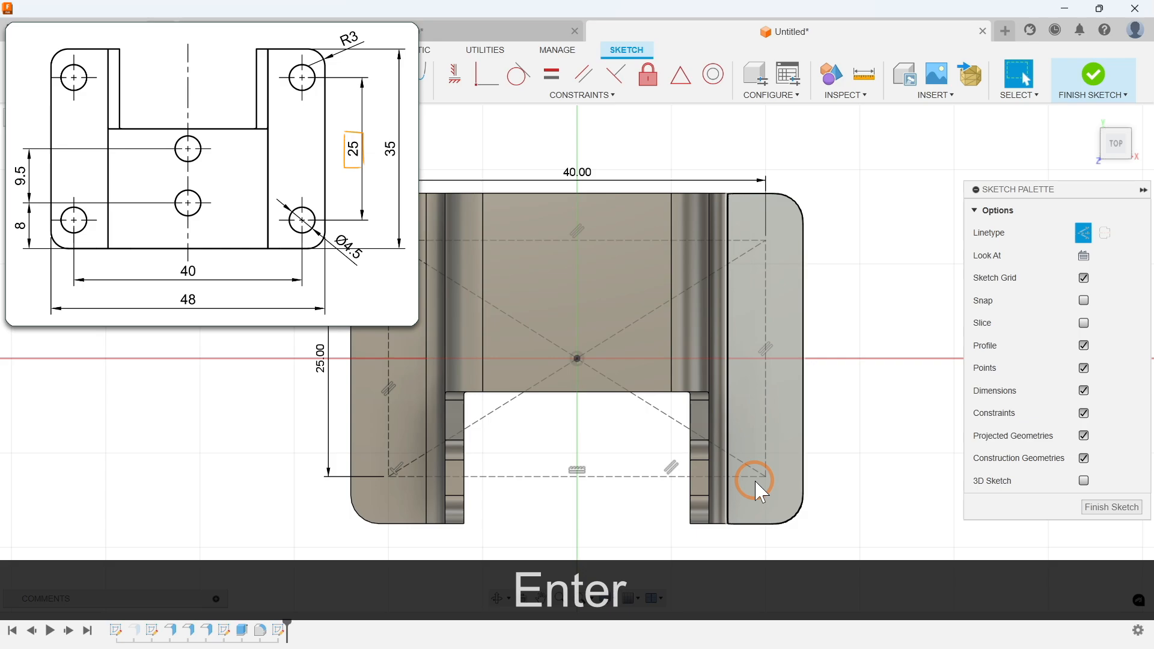
click(1093, 507)
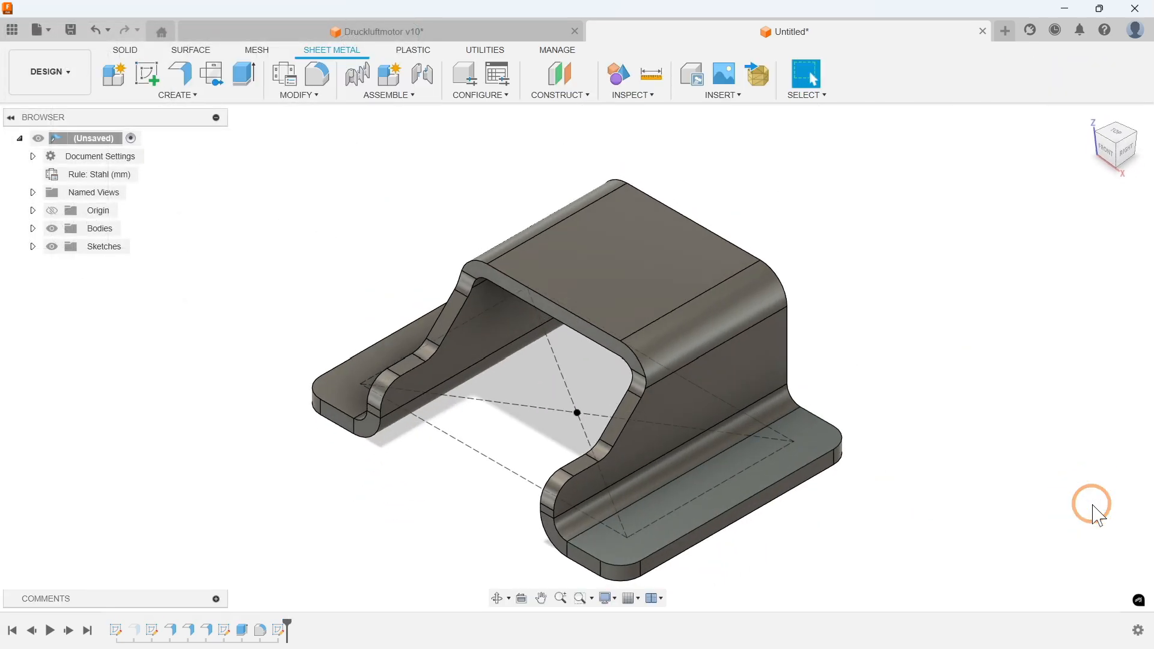
Step: Cut simple 4.5 mm holes at the four corners of the construction rectangle with the extent set to All
click(180, 96)
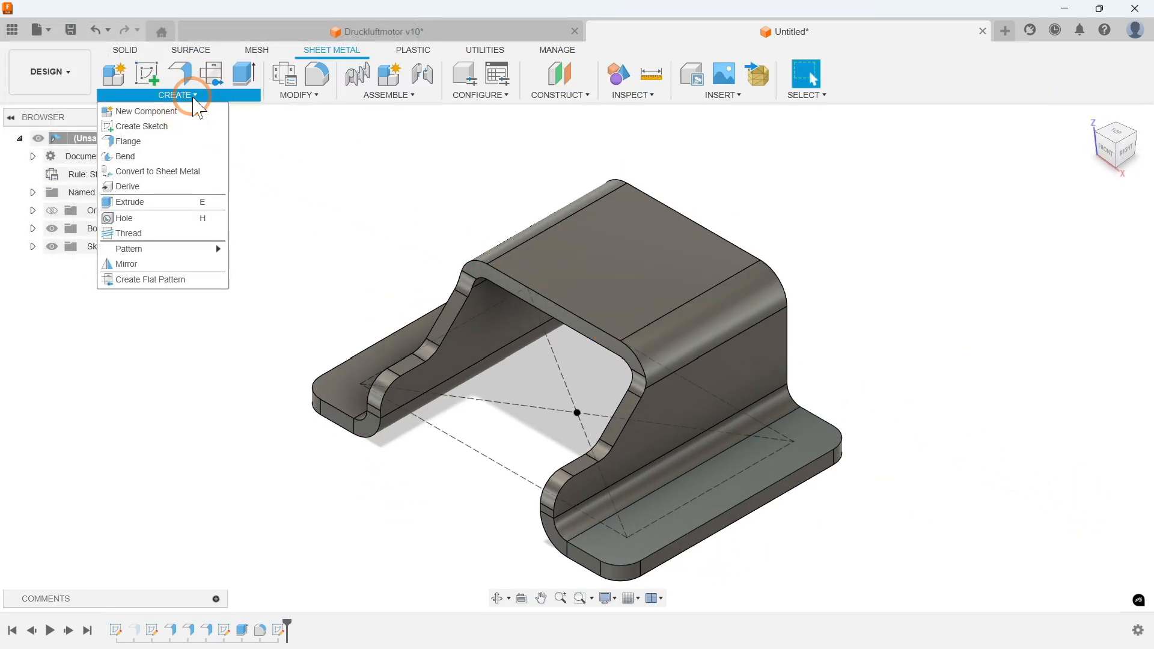
click(142, 220)
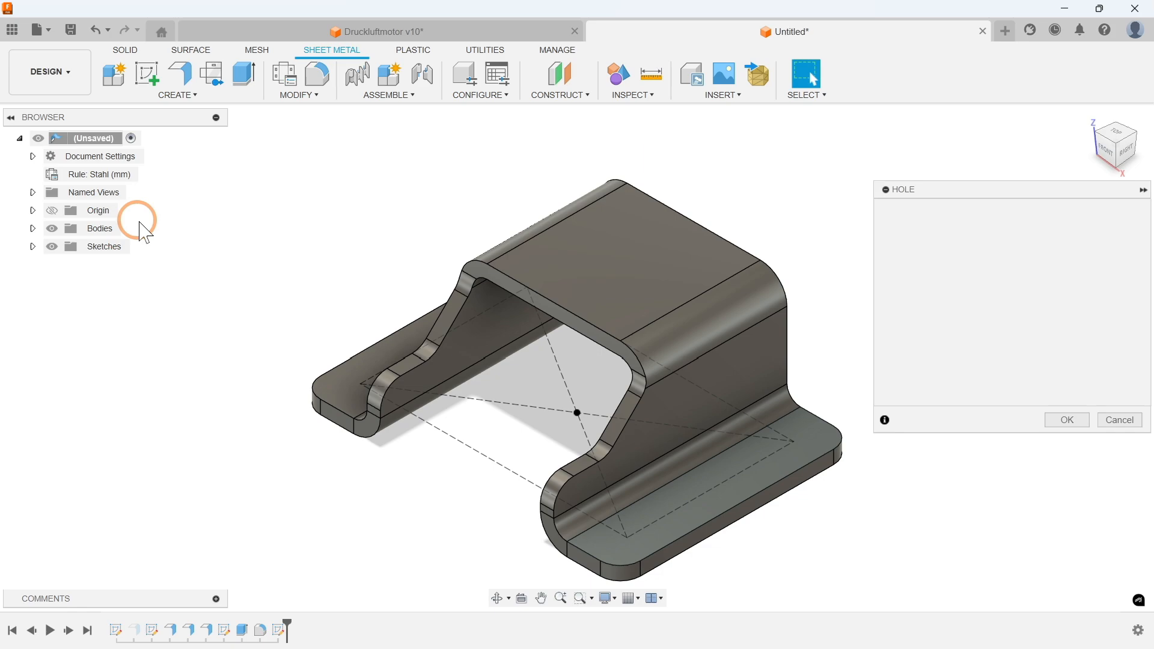
click(360, 383)
click(626, 536)
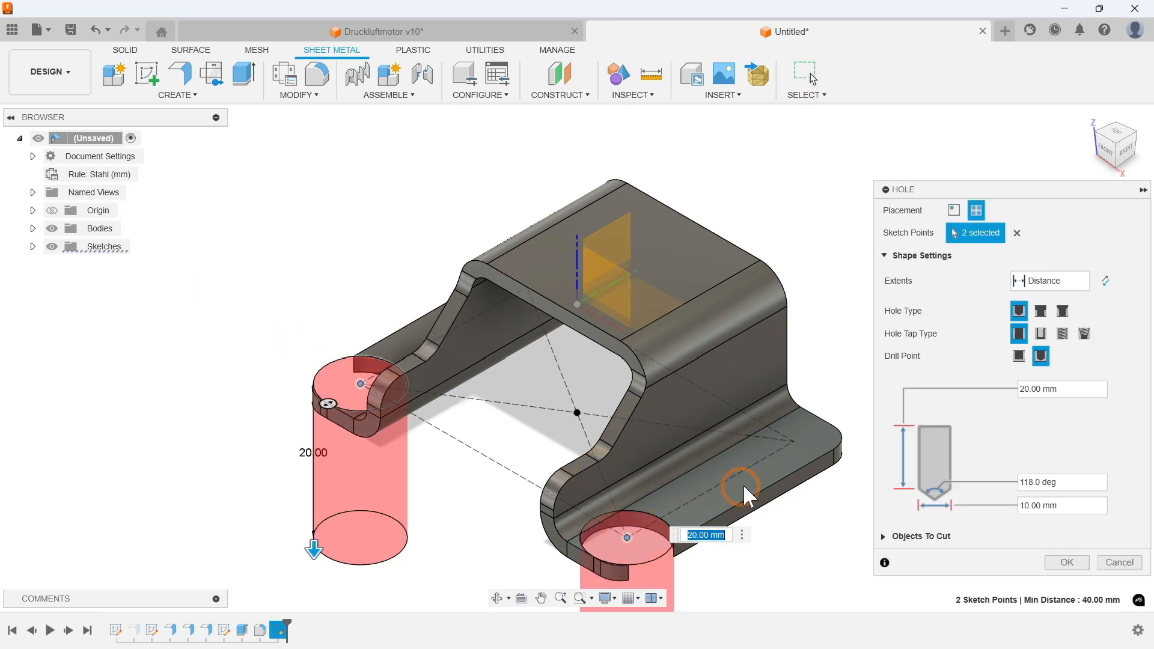
click(794, 442)
mouse_move(247, 309)
shift+middle_down()
mouse_move(322, 291)
mouse_move(378, 391)
shift+middle_up()
click(357, 419)
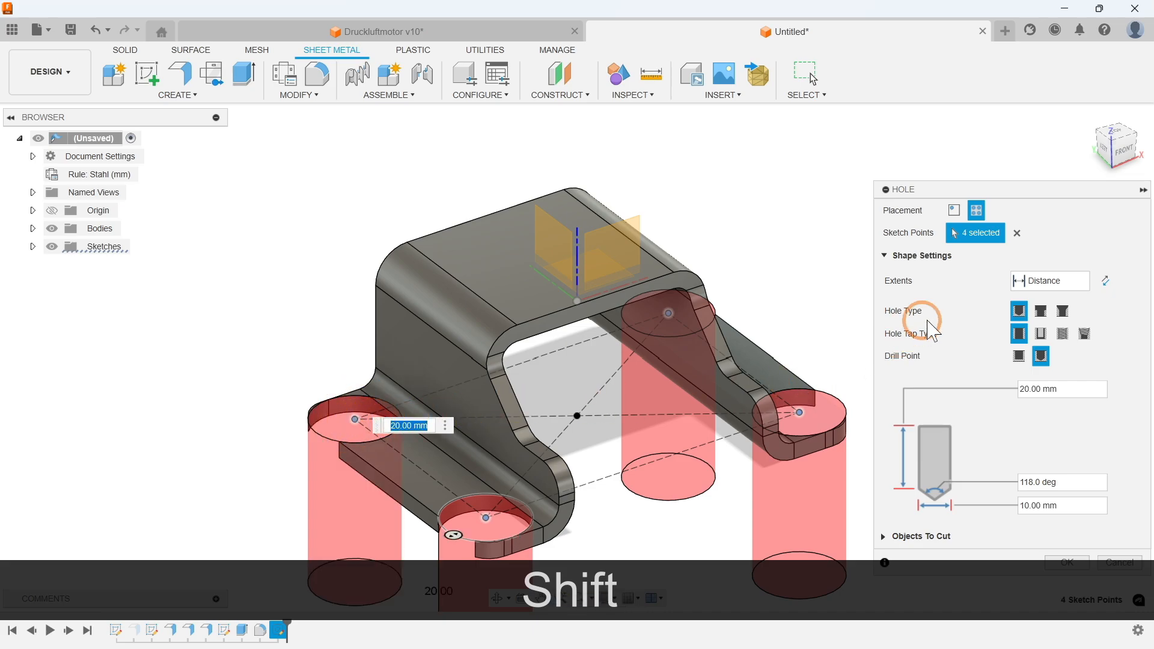
click(1034, 281)
click(1035, 342)
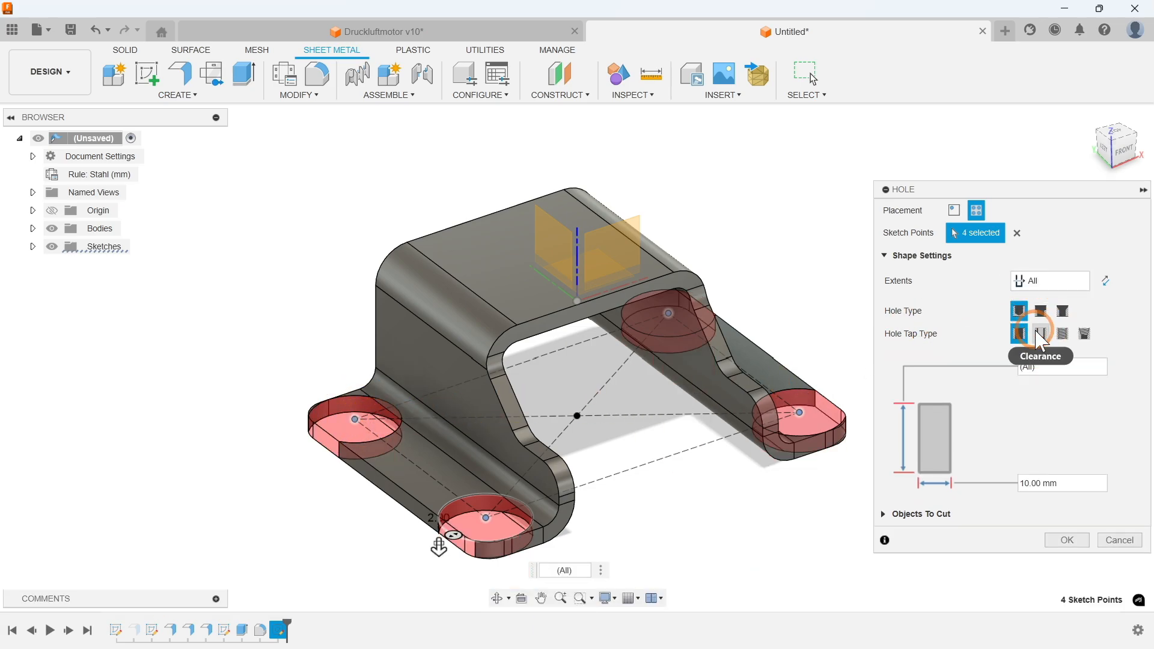
click(1068, 483)
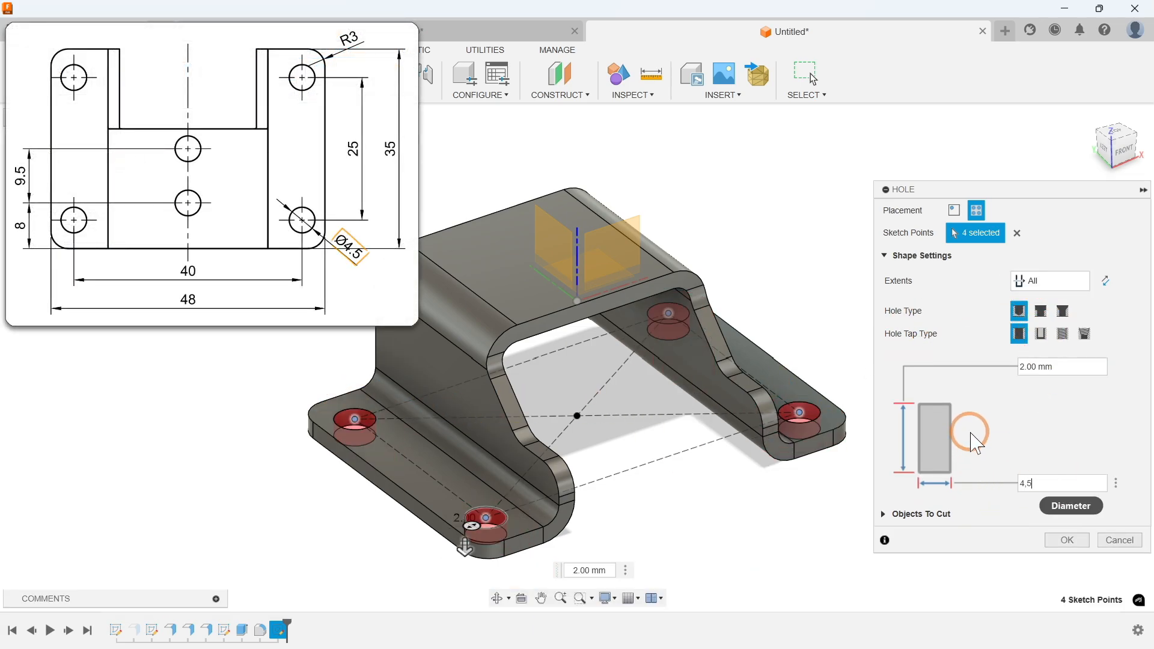
click(1067, 539)
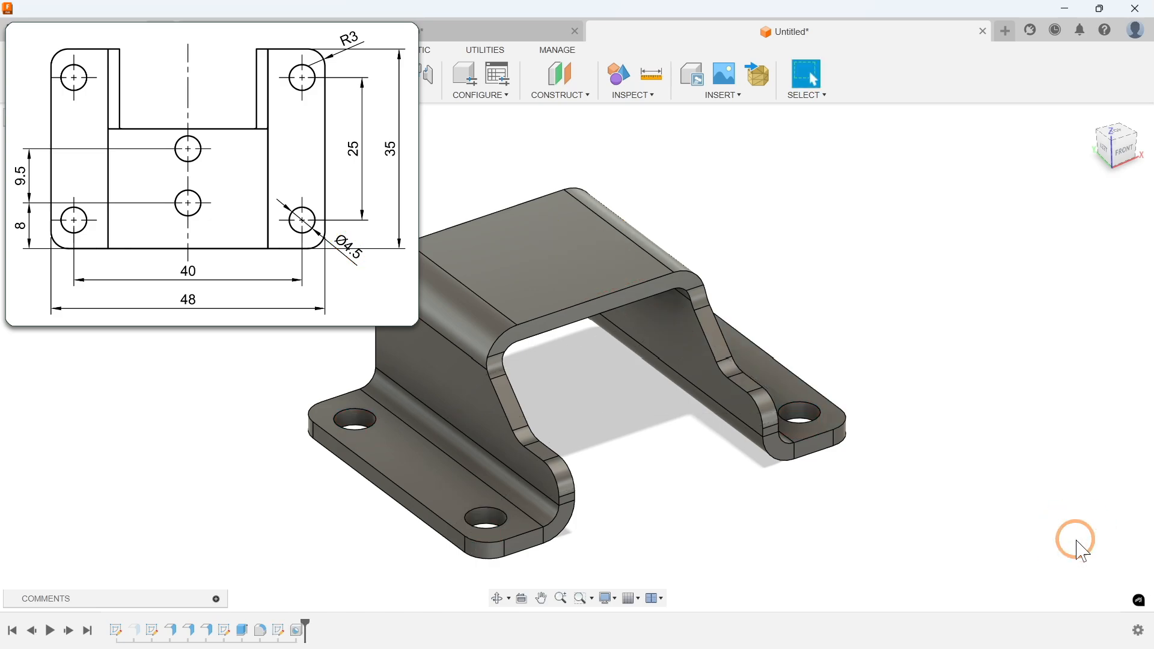
Step: Sketch a 9.5 mm vertical construction line from the origin toward the rear on the bracket's top face and finish the sketch
right_click(549, 258)
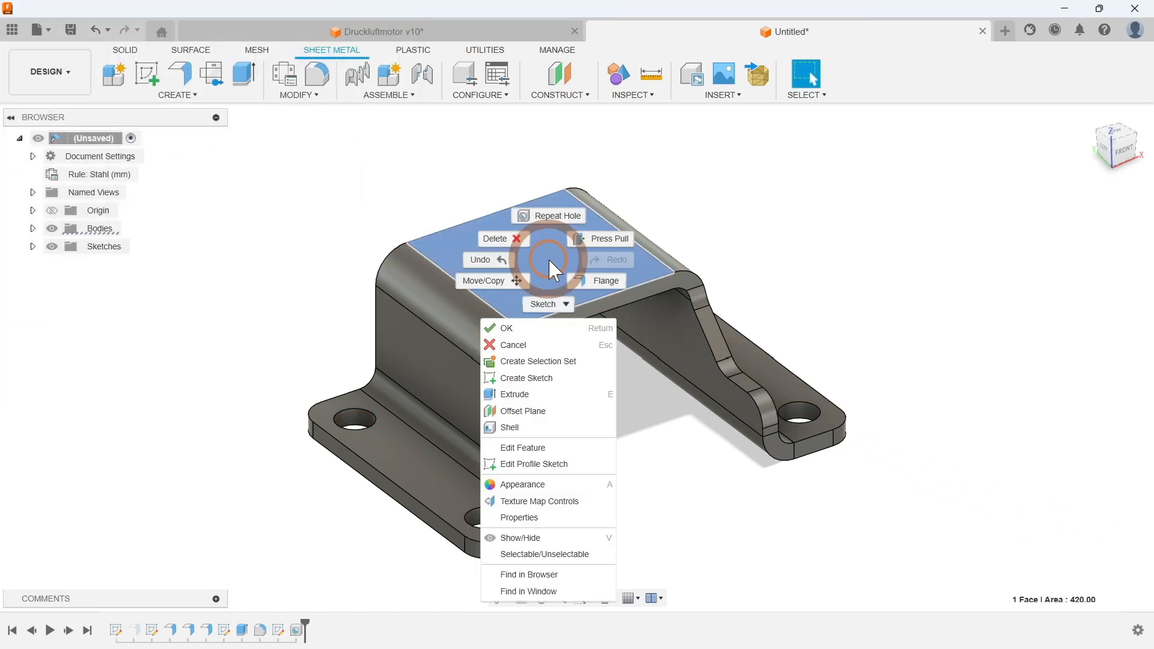
click(527, 378)
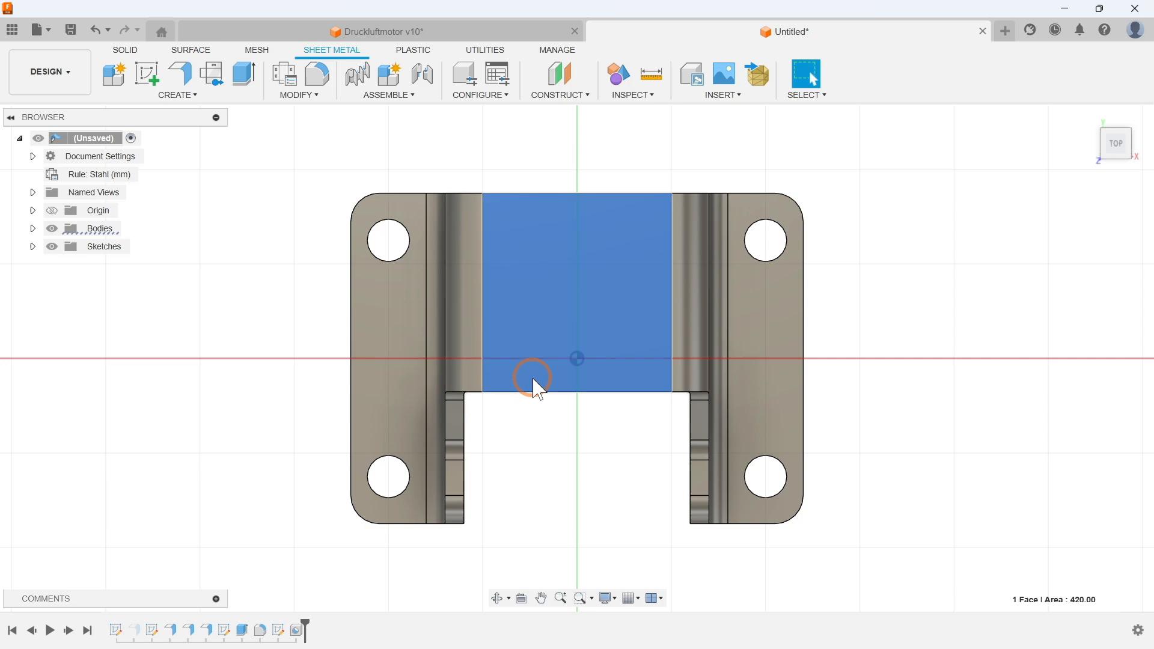
click(114, 75)
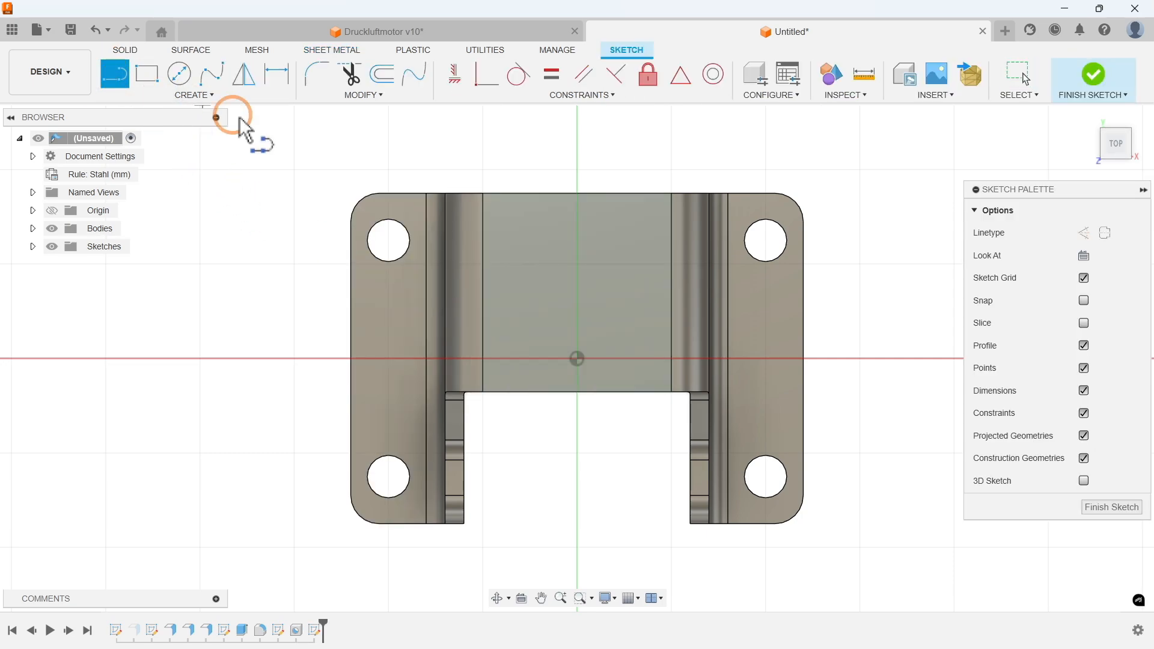
click(1083, 233)
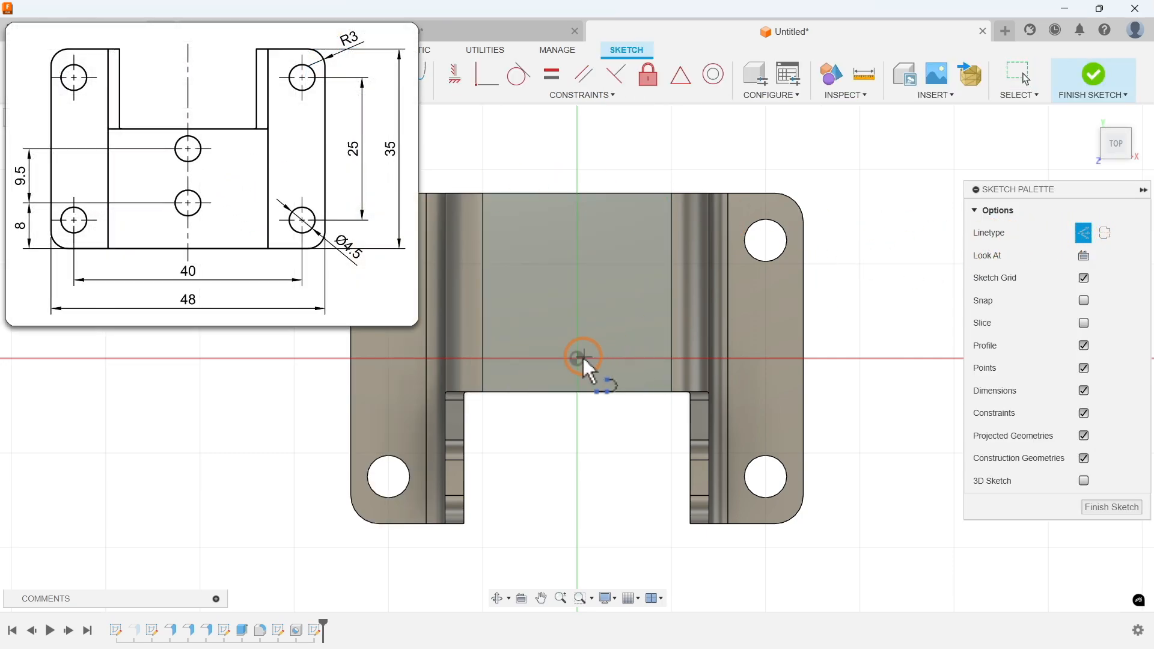
click(580, 358)
text(9.5)
key(Return)
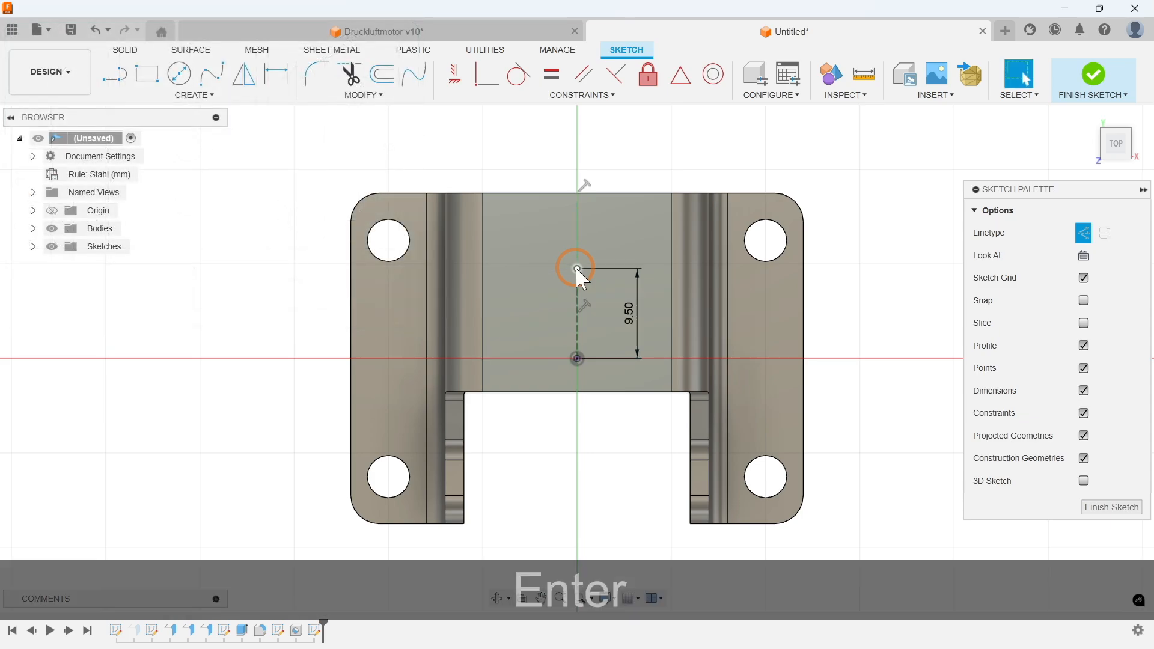
click(1111, 507)
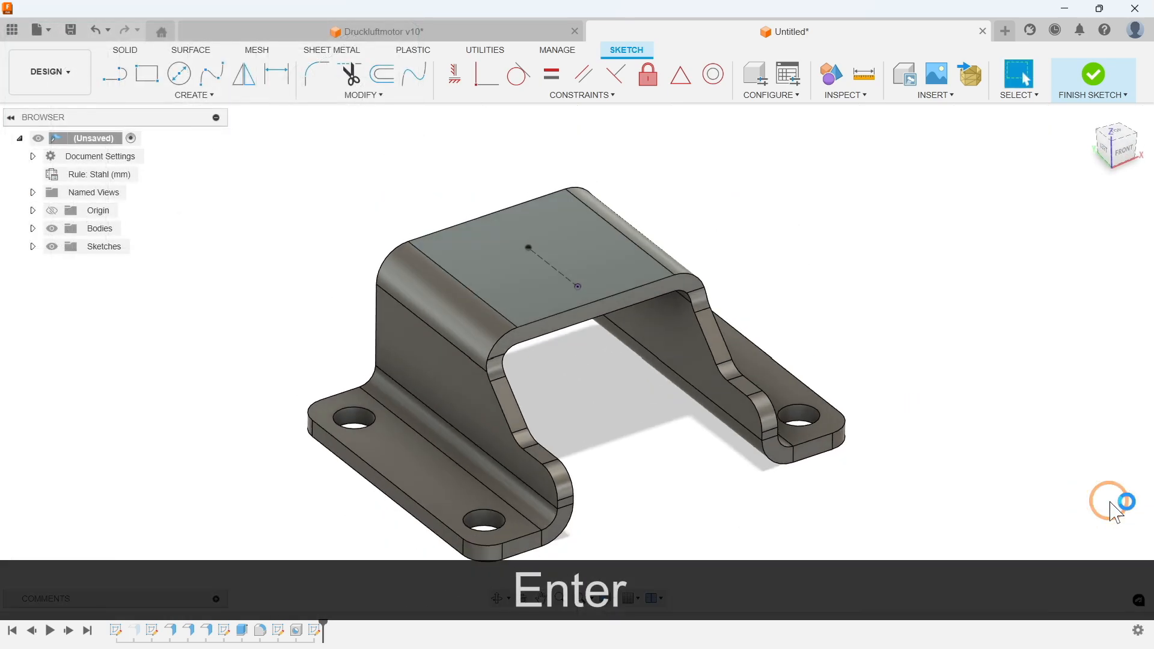
Step: Cut simple 4.5 mm holes with a 2 mm distance extent at both endpoints of the construction line on the top face
click(178, 95)
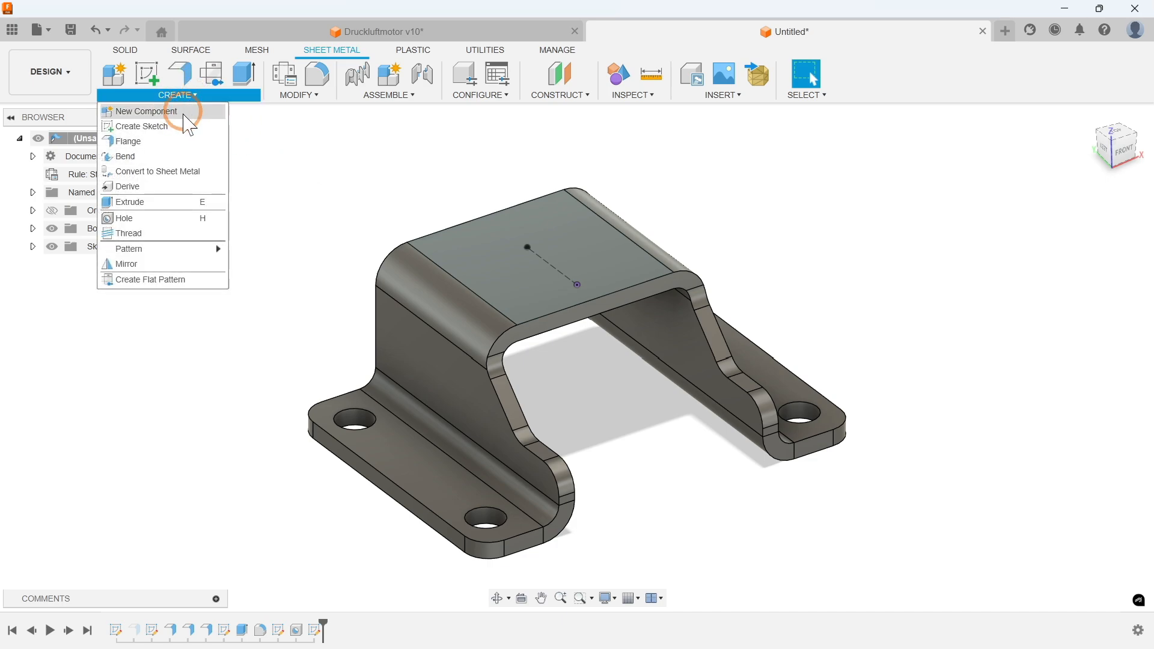
click(147, 222)
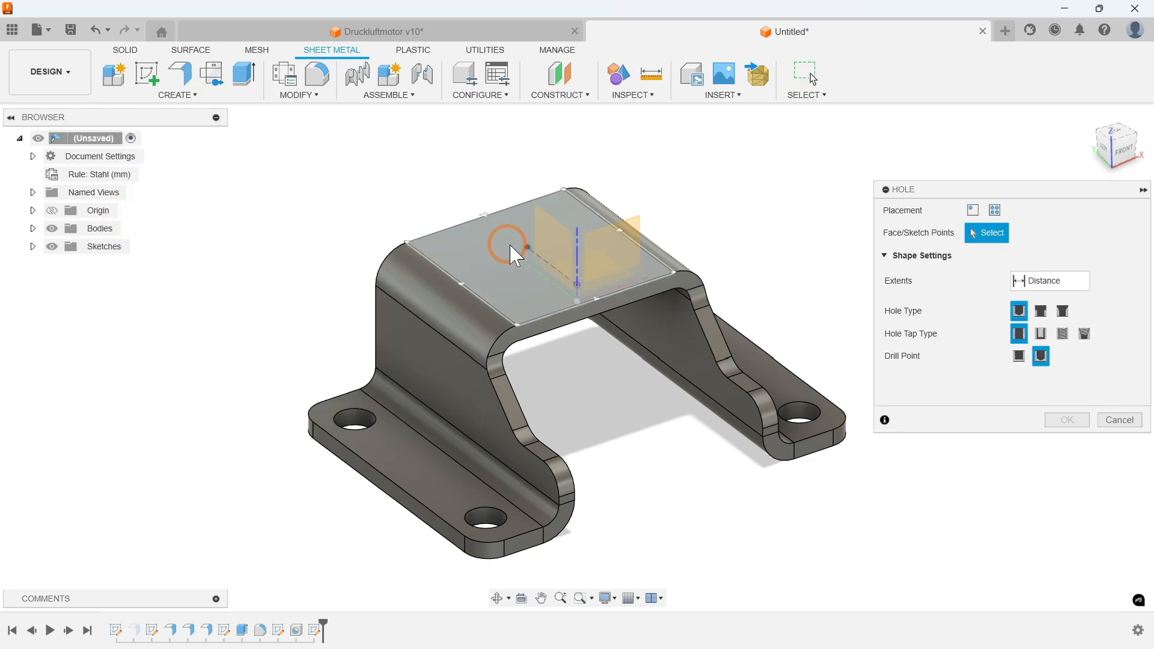
click(527, 247)
click(576, 285)
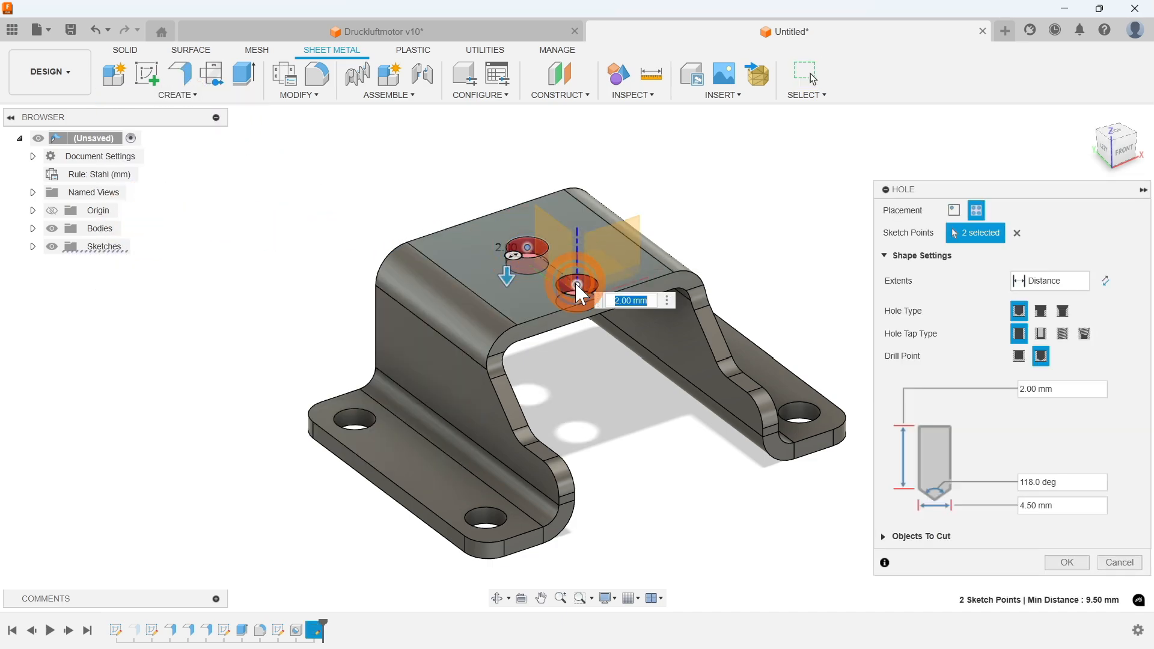
click(1067, 563)
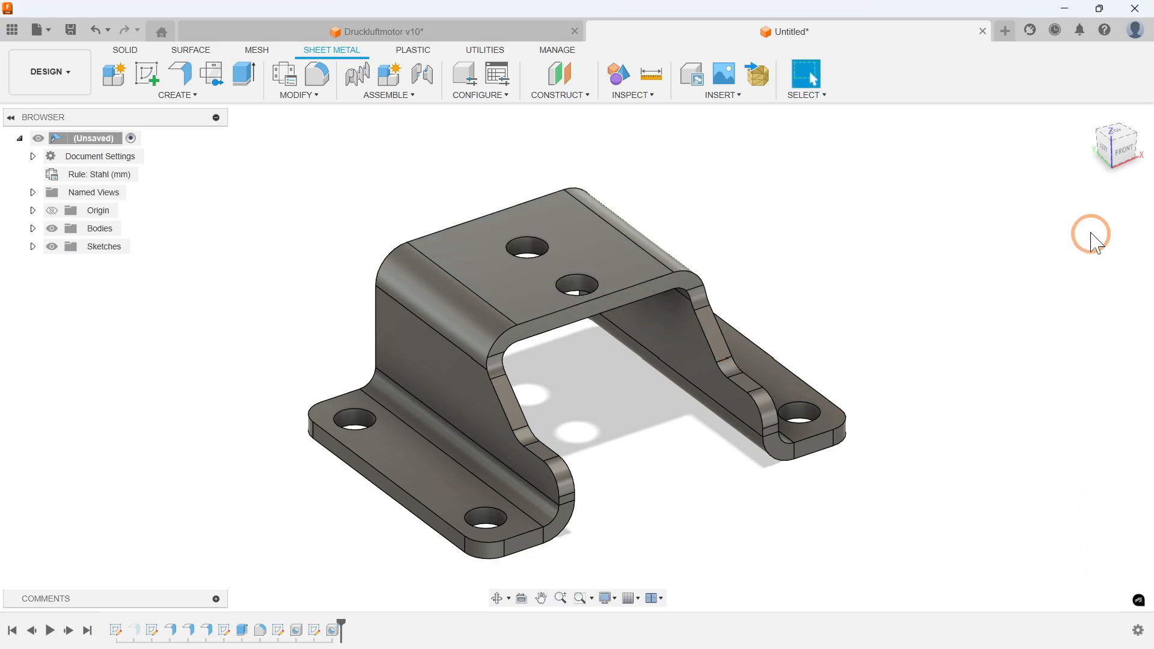
Step: Create a flat pattern of the bracket using its top face as the stationary face
click(1089, 116)
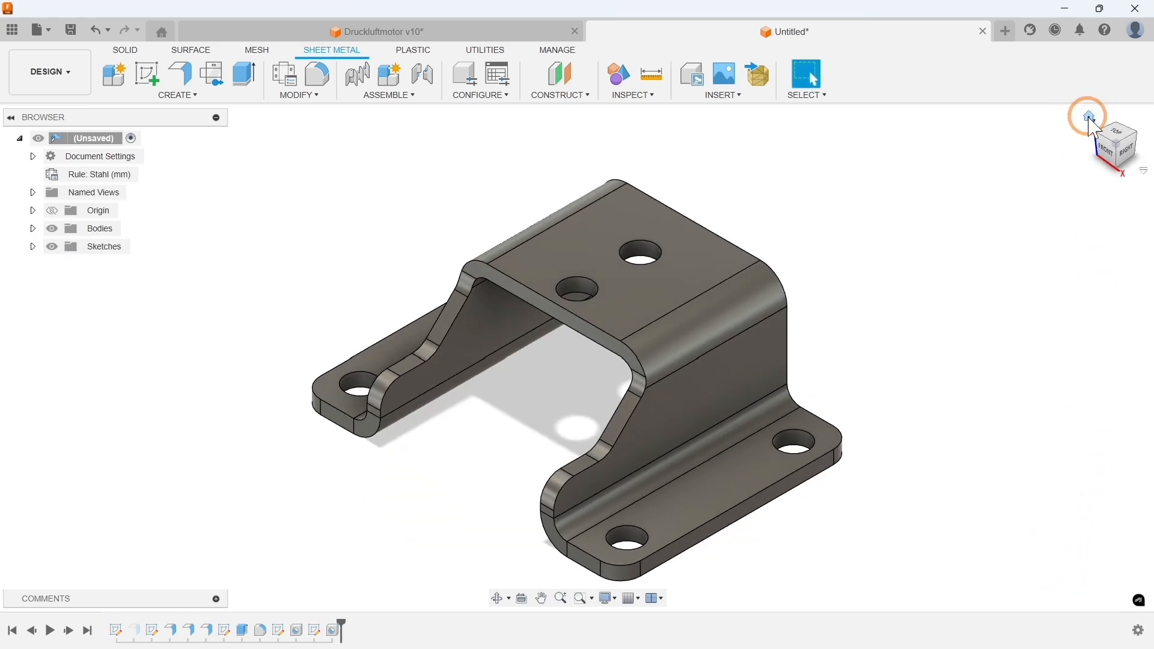
click(191, 96)
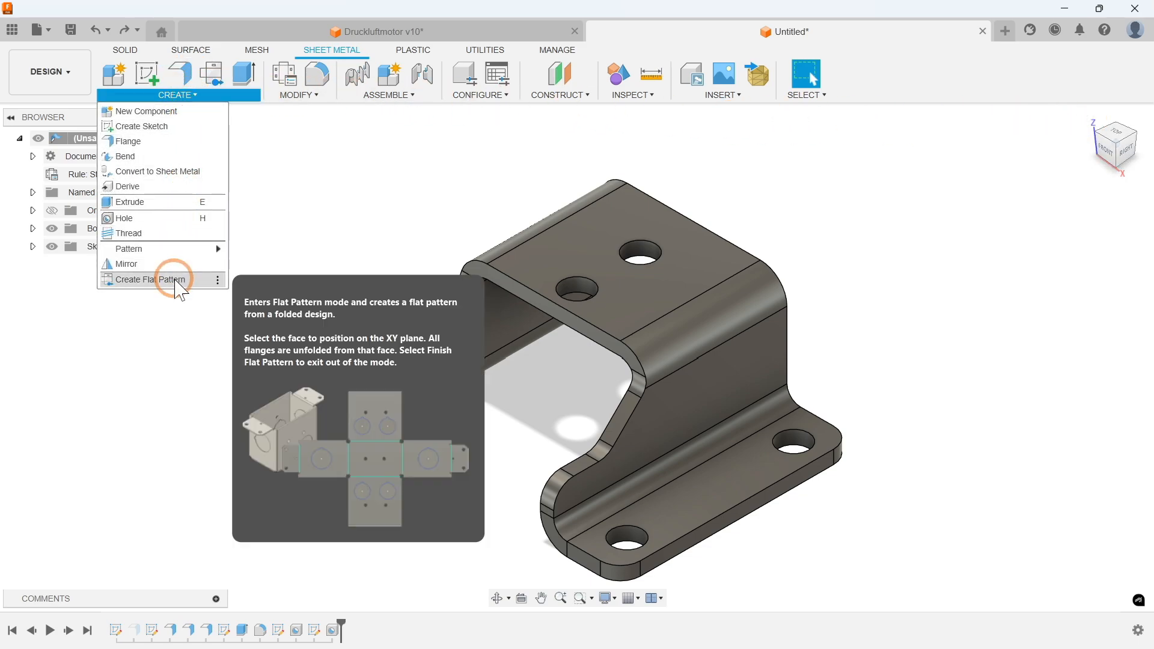
click(176, 280)
click(645, 293)
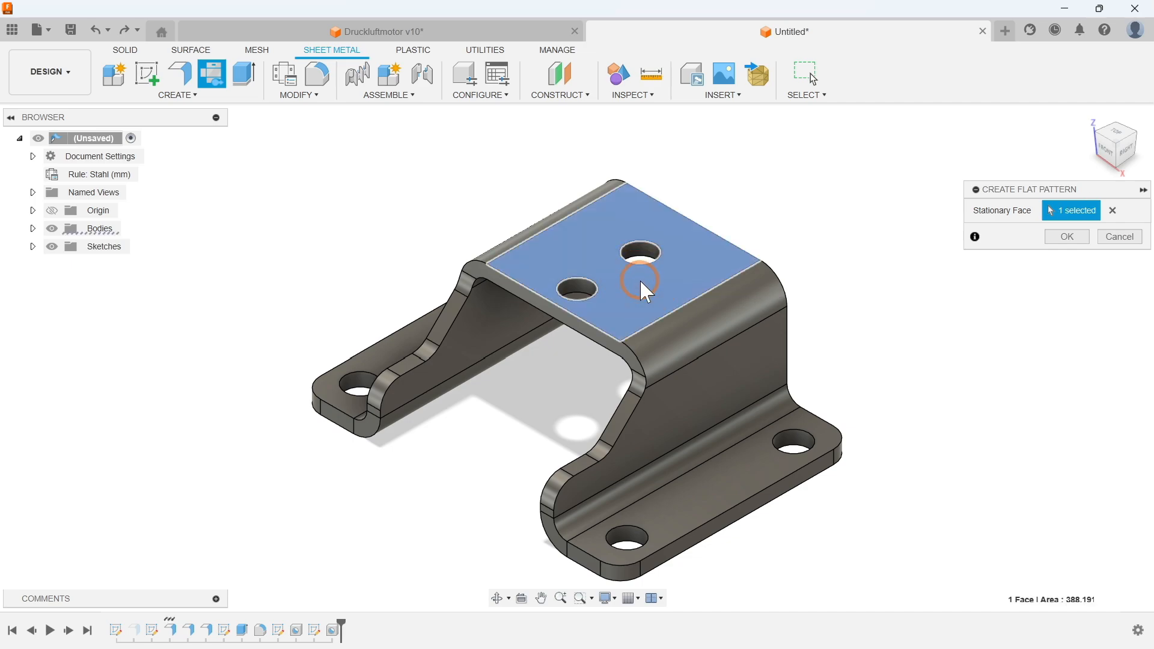
click(1079, 238)
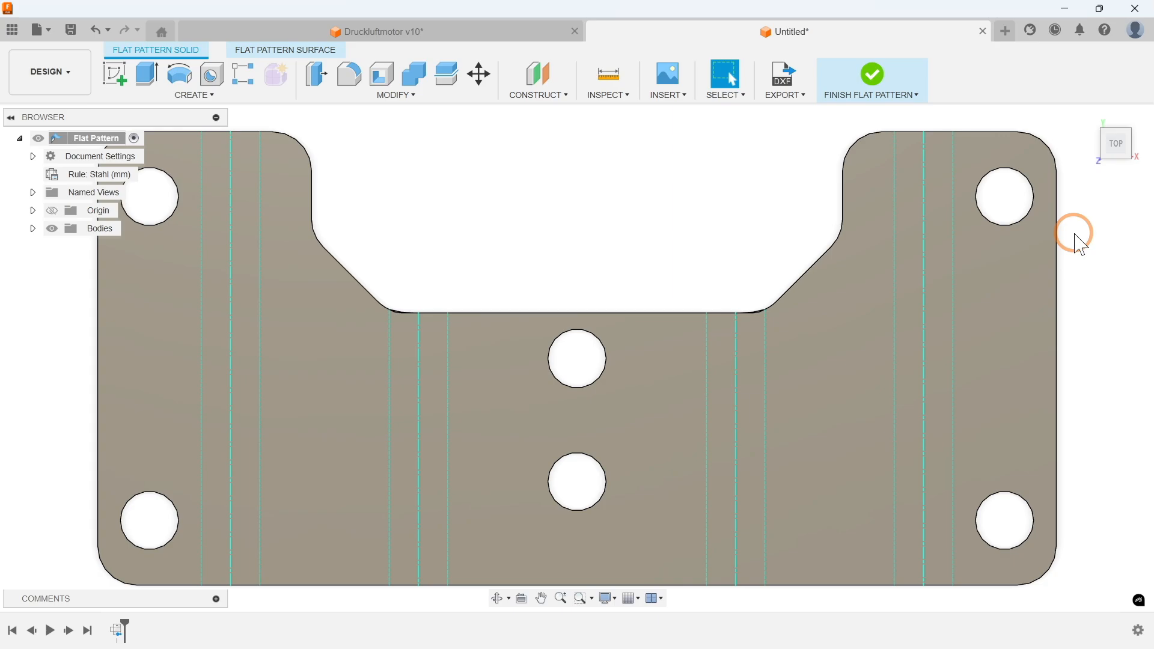
click(785, 82)
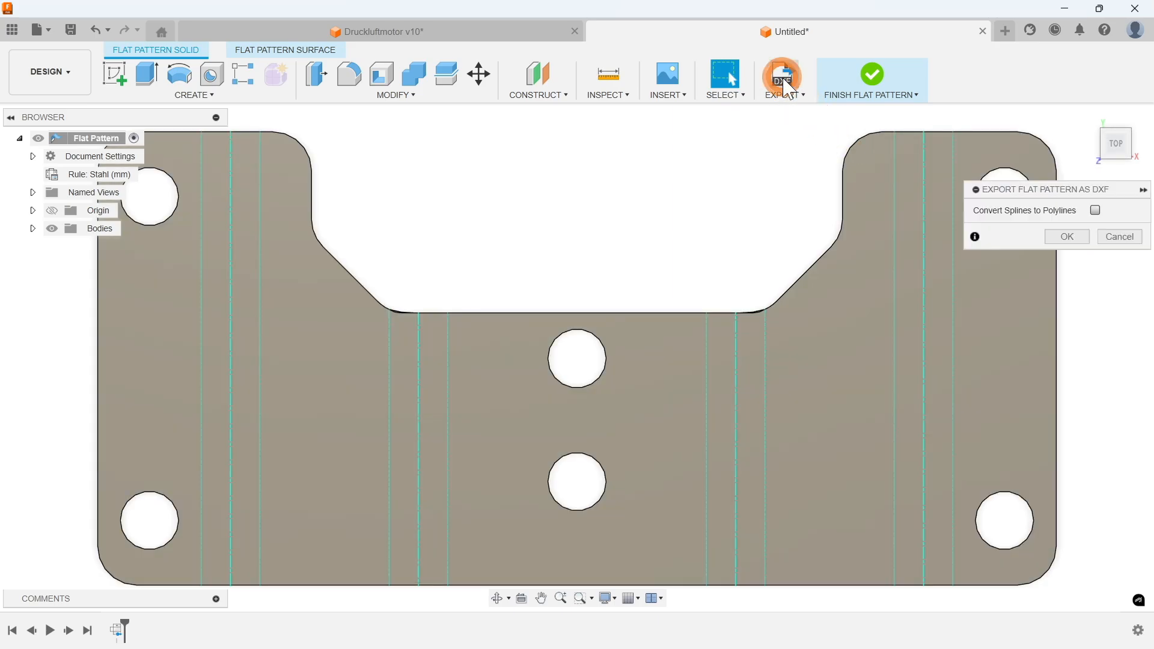
click(1068, 237)
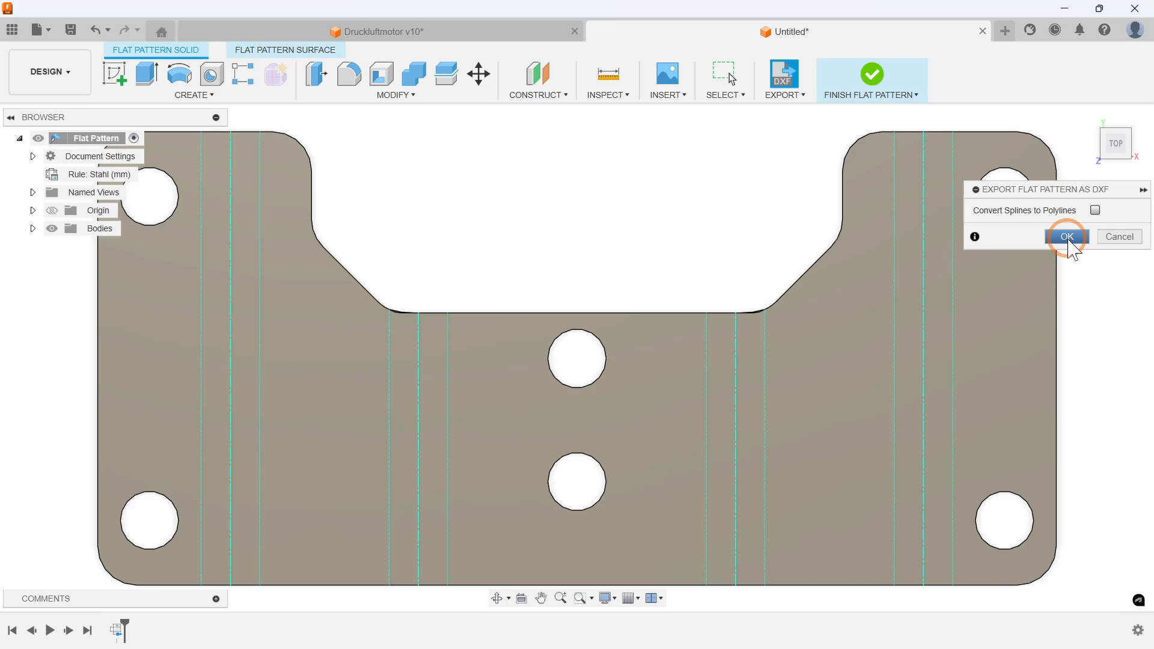
click(1124, 237)
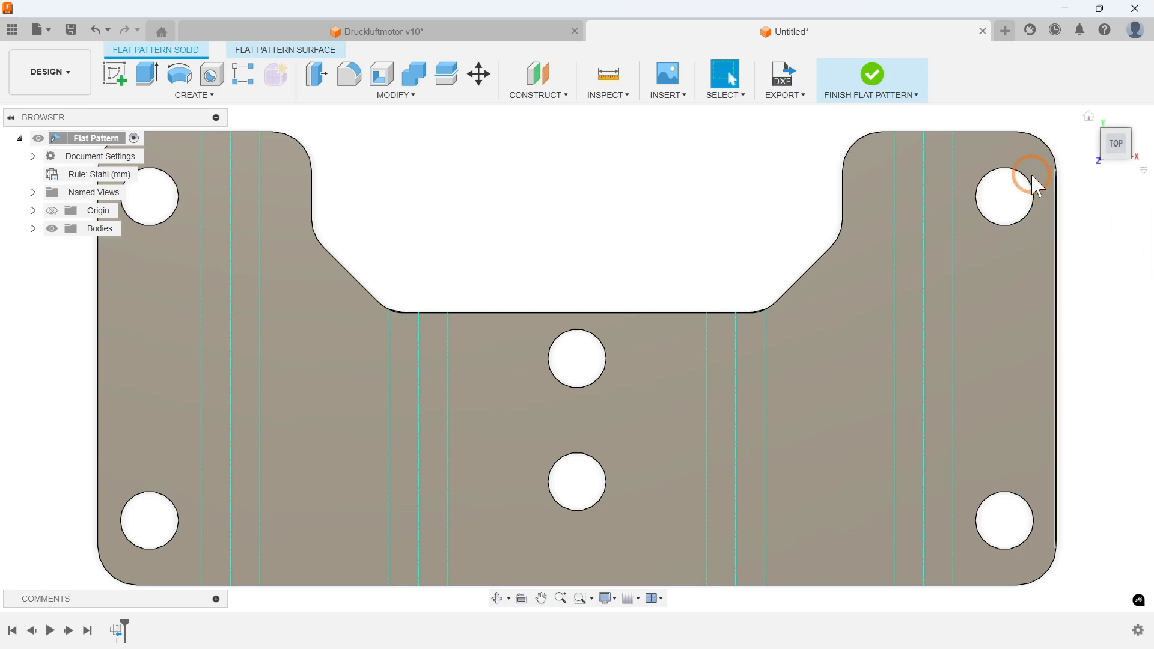
Step: Finish the flat pattern, reactivate it once to check it, and return to the folded bracket
click(873, 76)
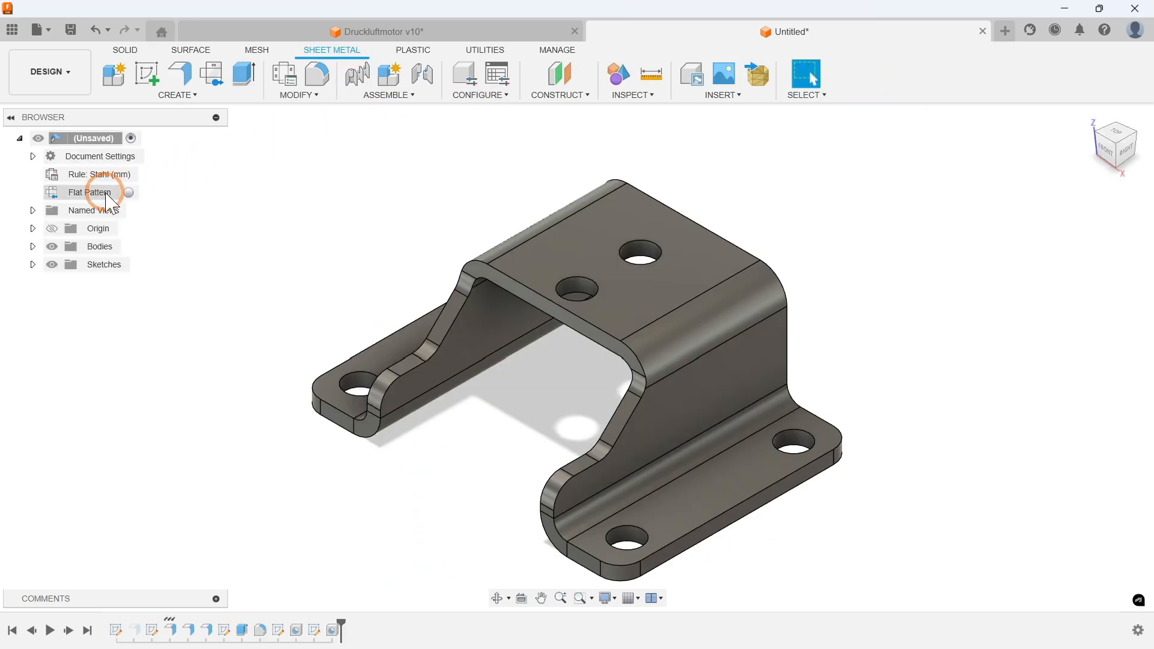
click(105, 193)
right_click(119, 196)
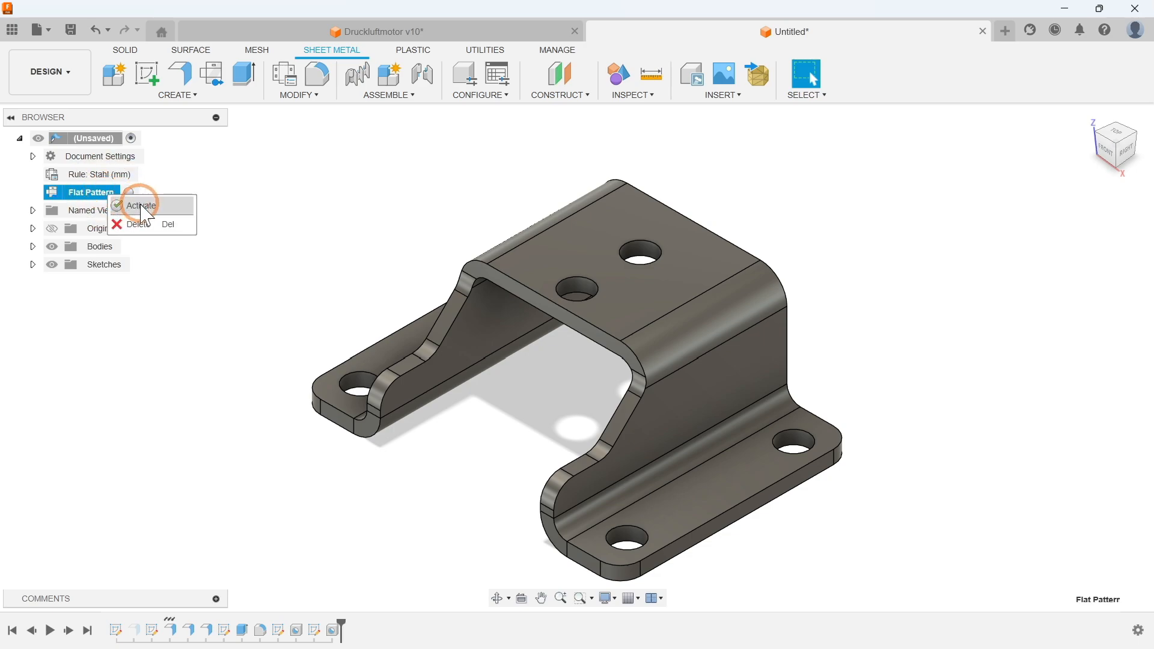
click(141, 207)
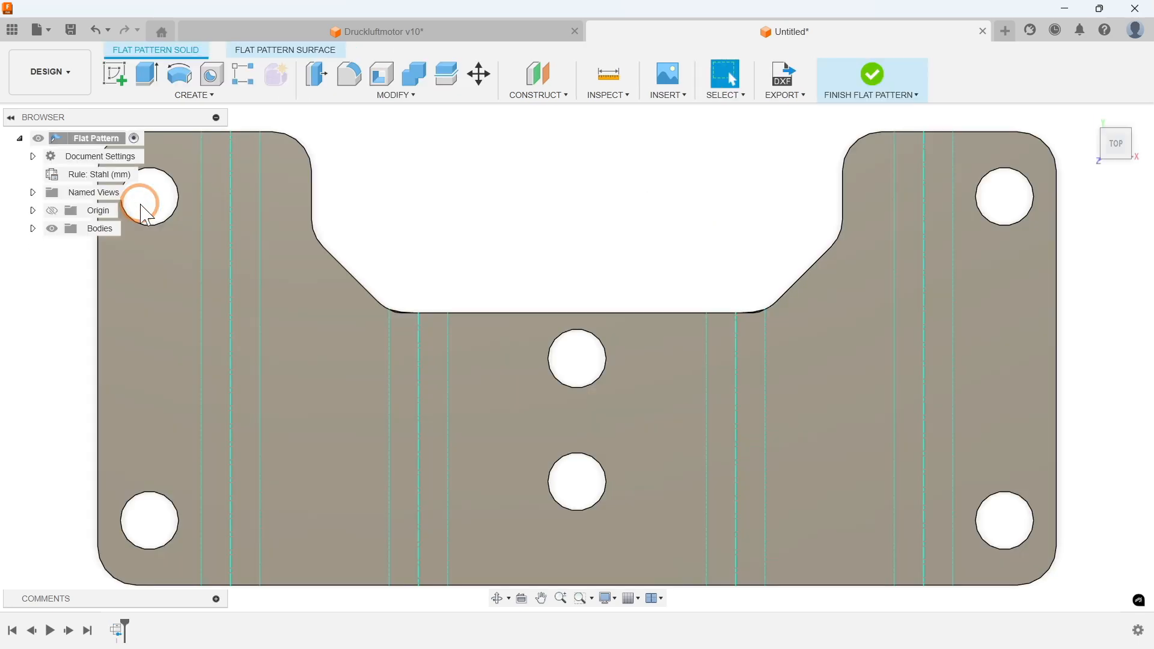
click(888, 87)
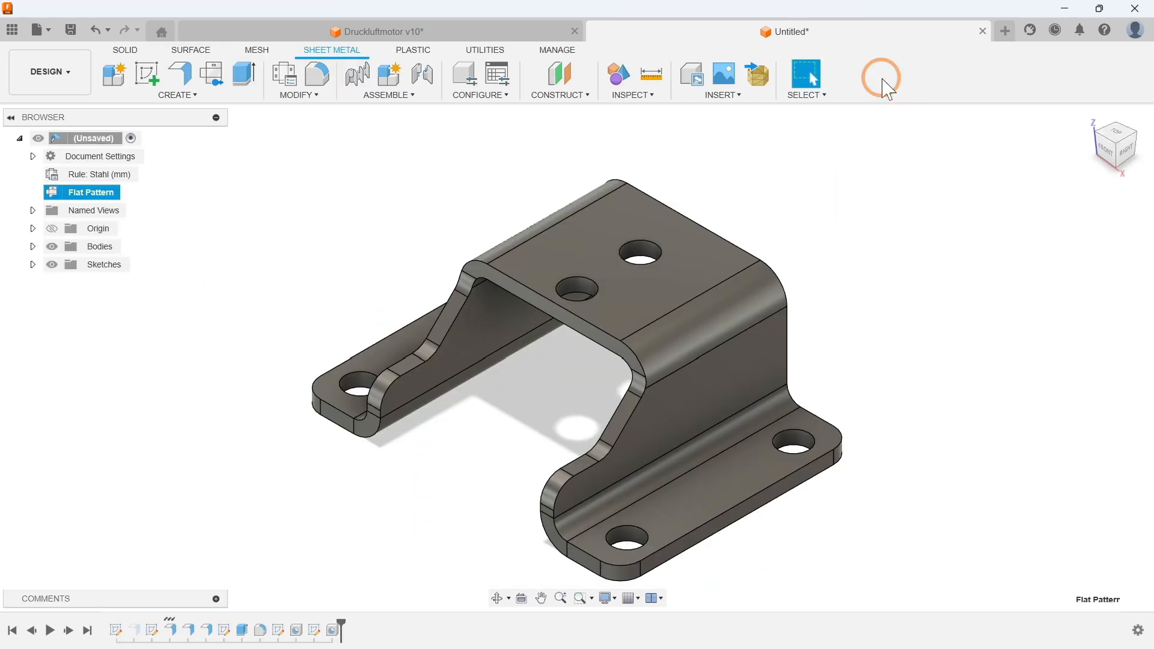
Step: Save the design as Befestigungsbuegel in Fusion Tutorials > Druckluftmotor and play back its timeline from the start
click(75, 34)
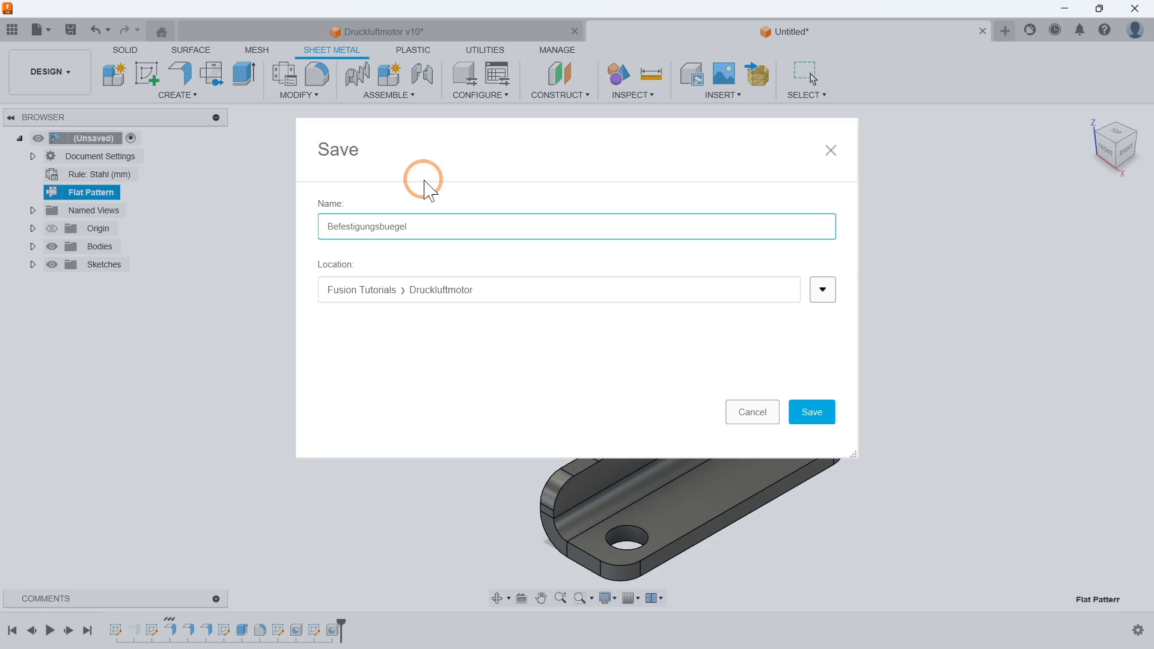
click(813, 412)
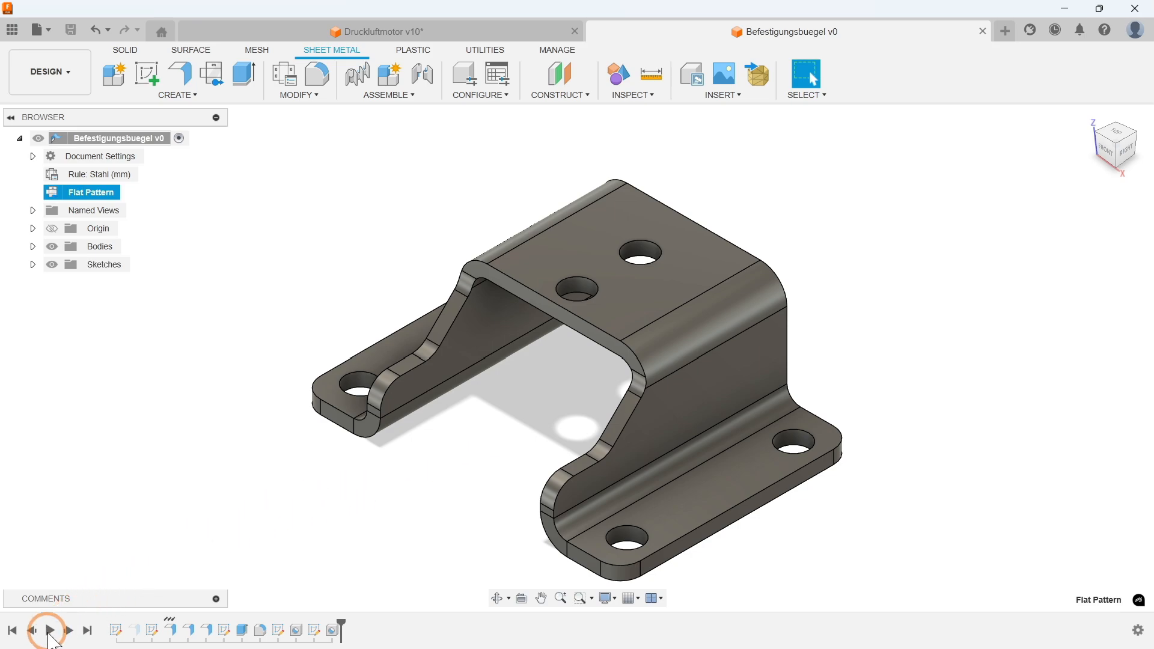
click(51, 631)
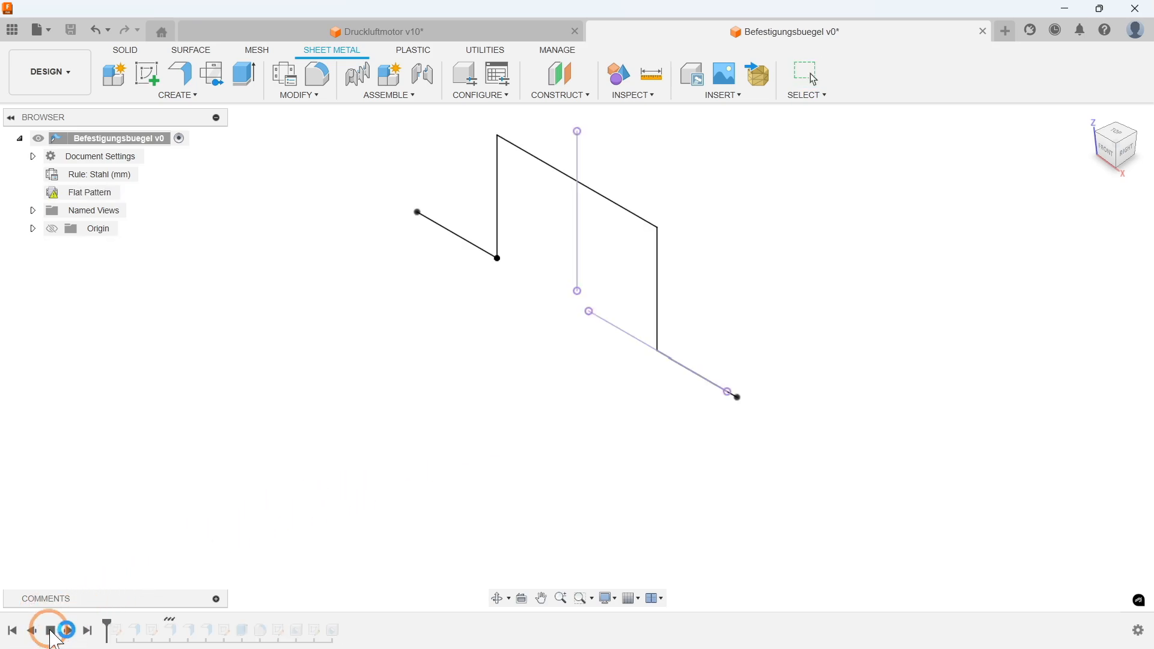